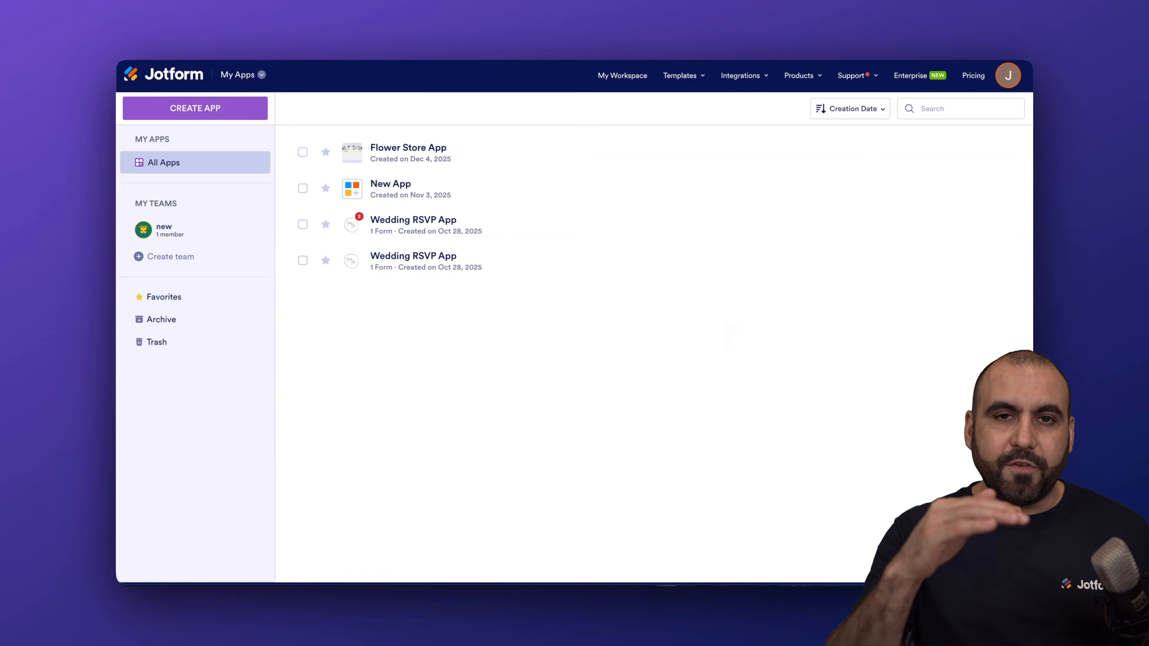
# Create a new app, starting from scratch with a blank state.
pyautogui.click(240, 111)
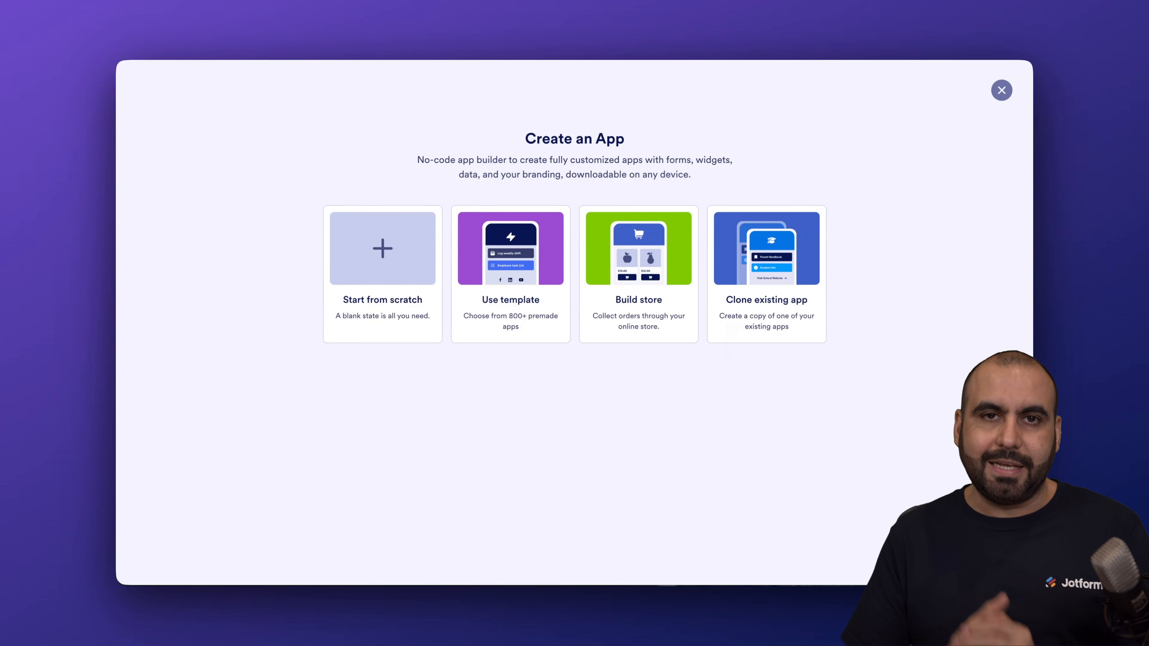
pyautogui.click(426, 265)
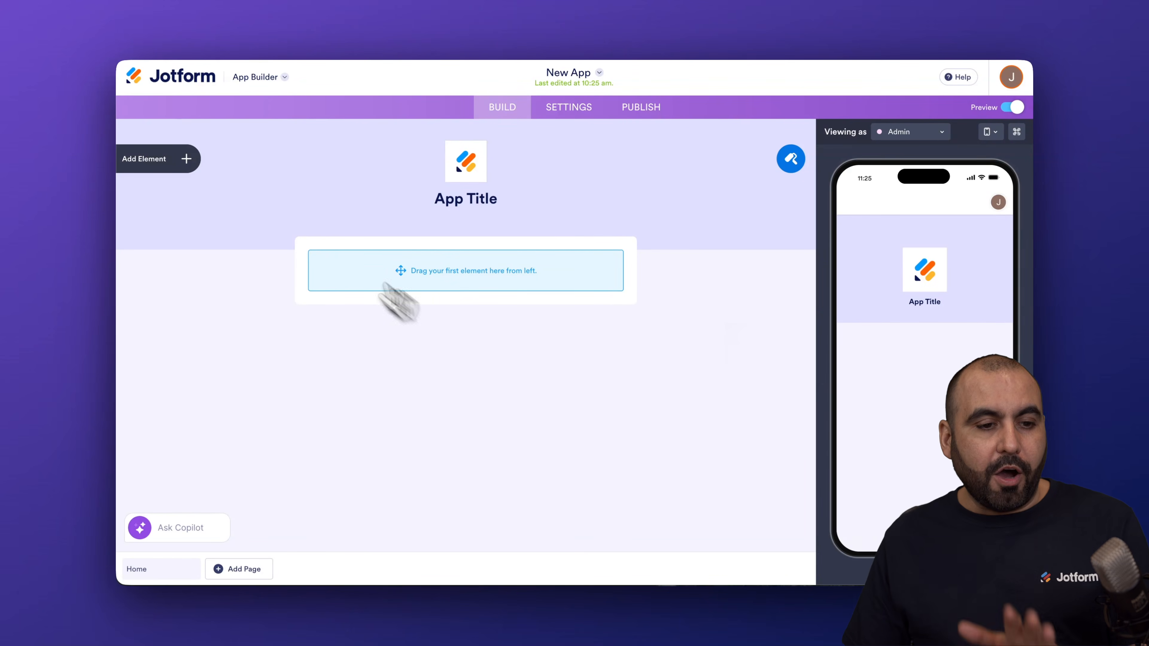
# Examine the available basic elements and widgets, as well as the app designer's general options and layouts.
pyautogui.click(186, 161)
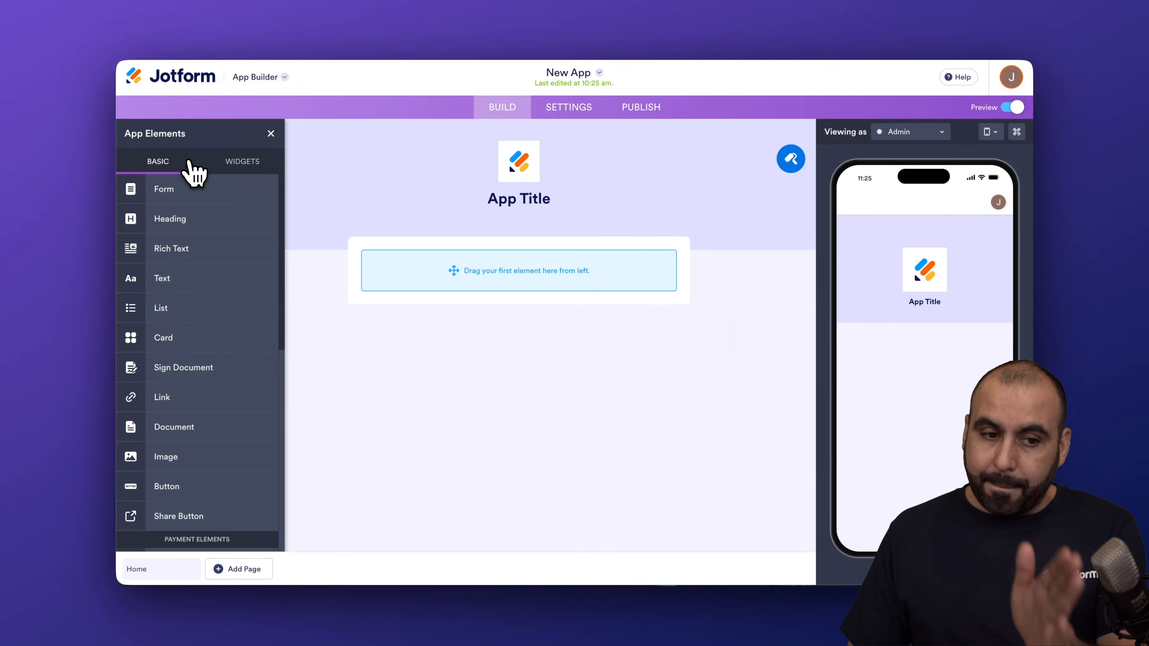
pyautogui.click(255, 166)
pyautogui.click(167, 164)
pyautogui.click(270, 134)
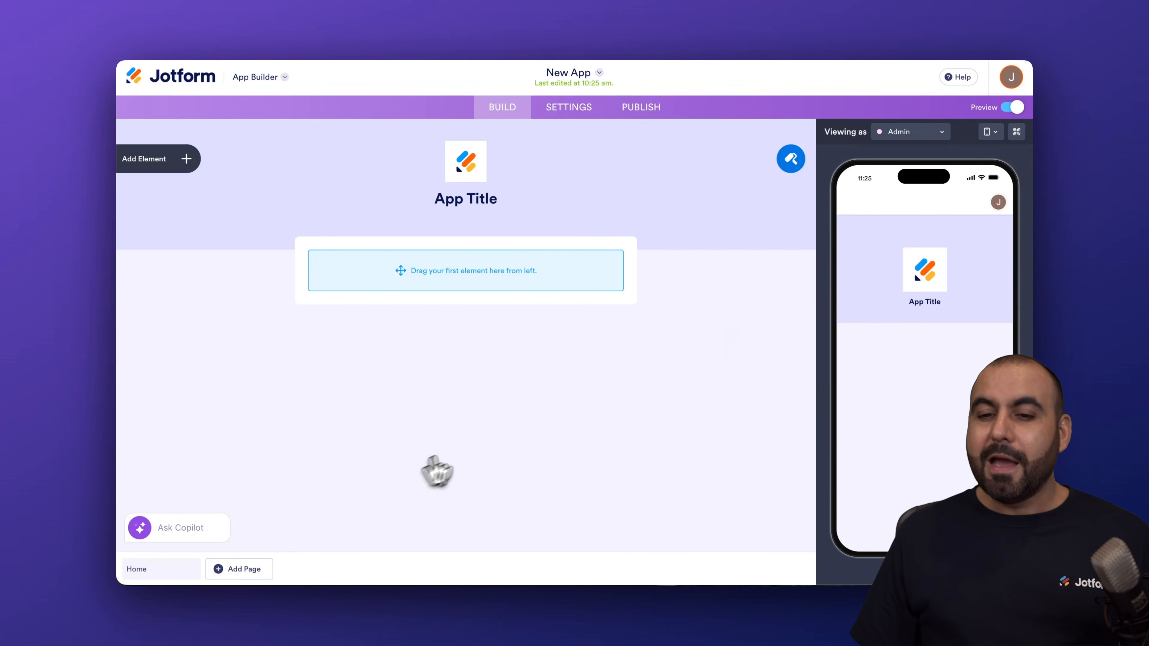
pyautogui.click(792, 159)
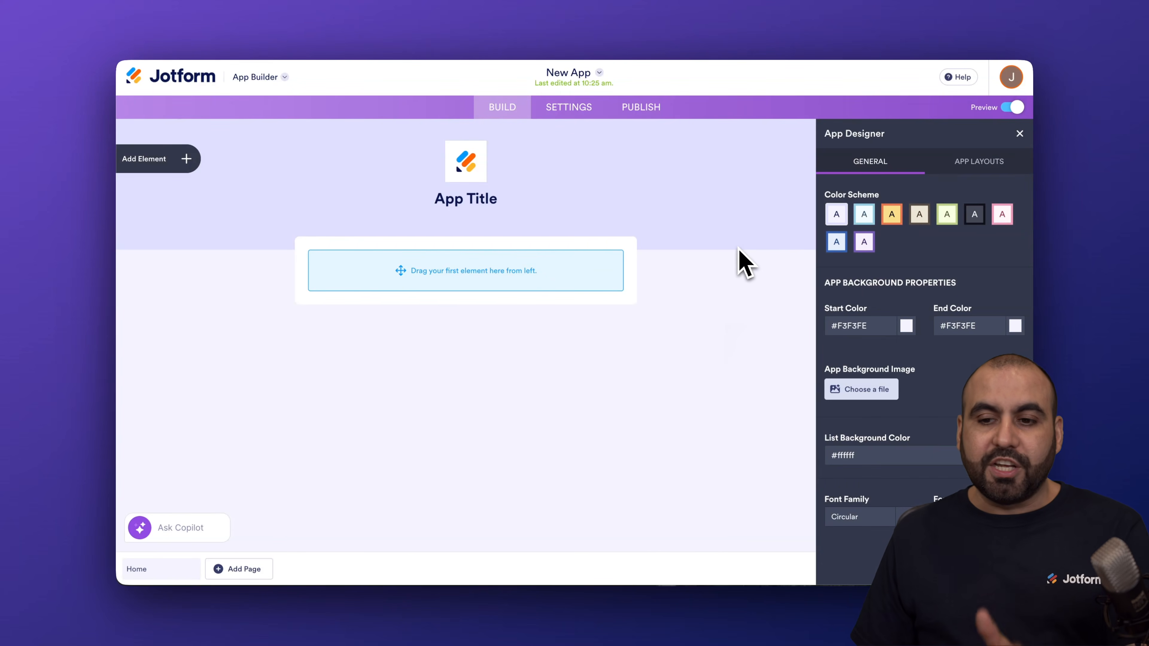
pyautogui.click(984, 168)
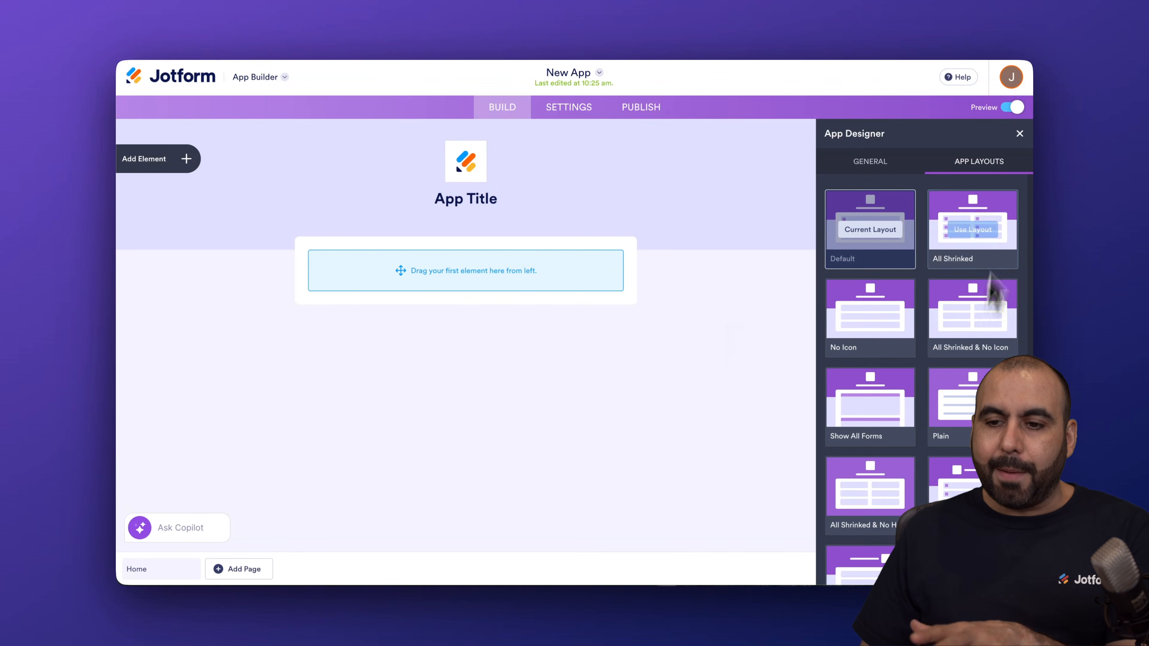
pyautogui.click(1019, 133)
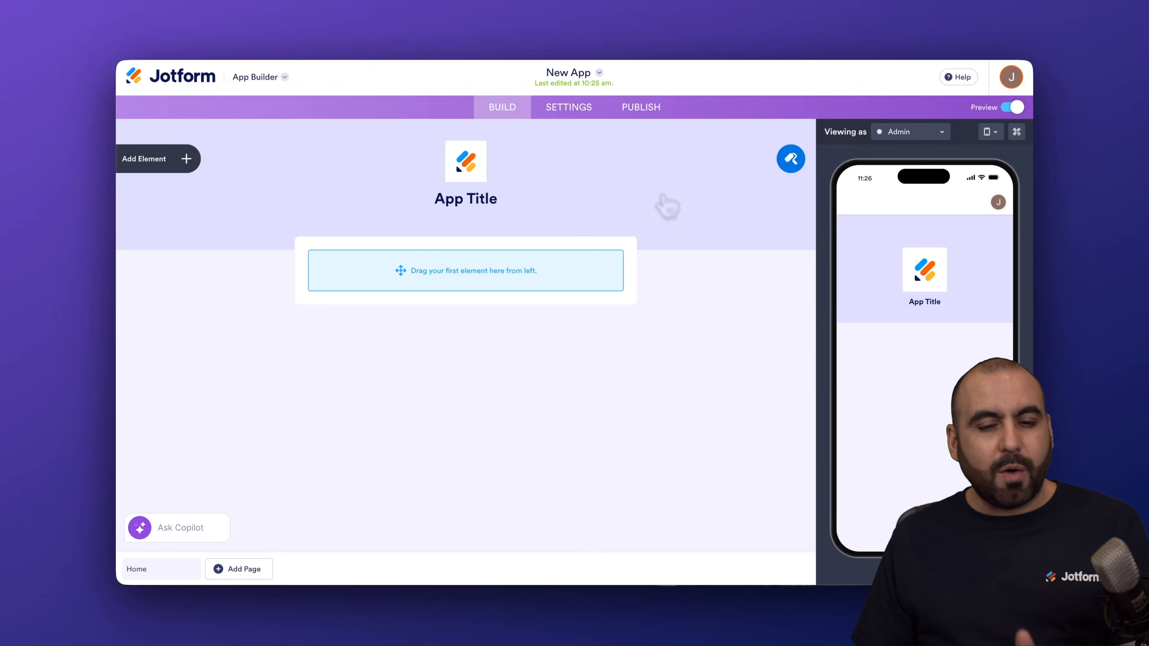
# Set the app title in the header to "FLOWER STORE" and close the header properties.
pyautogui.click(462, 198)
pyautogui.write('FLOWER STORE')
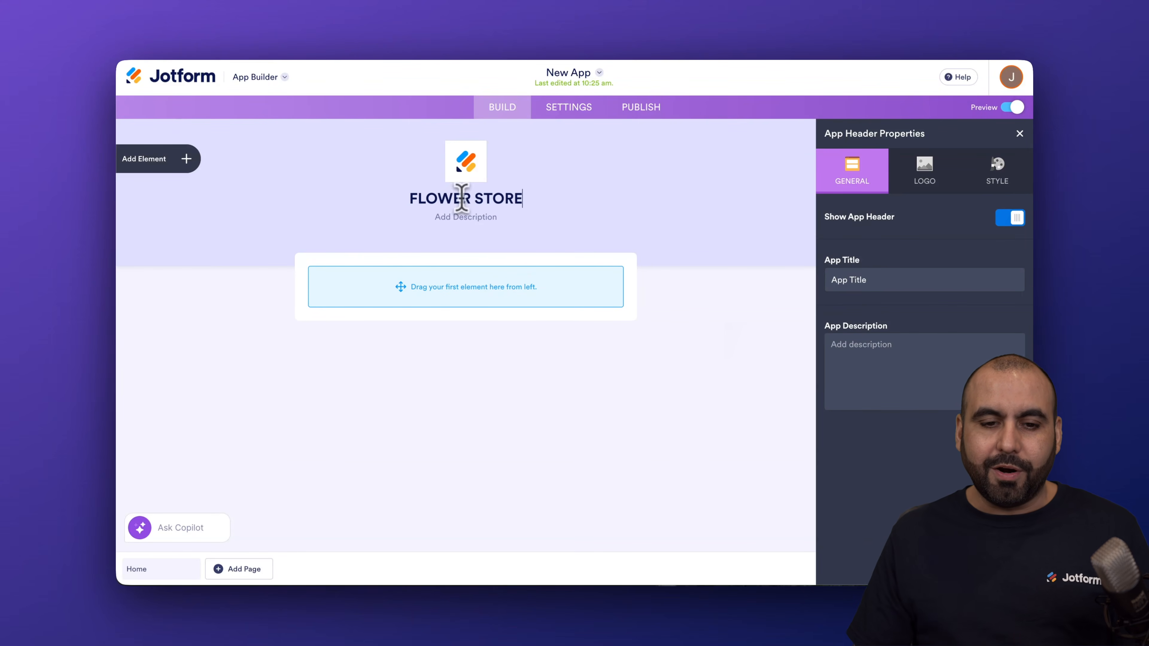
pyautogui.click(562, 226)
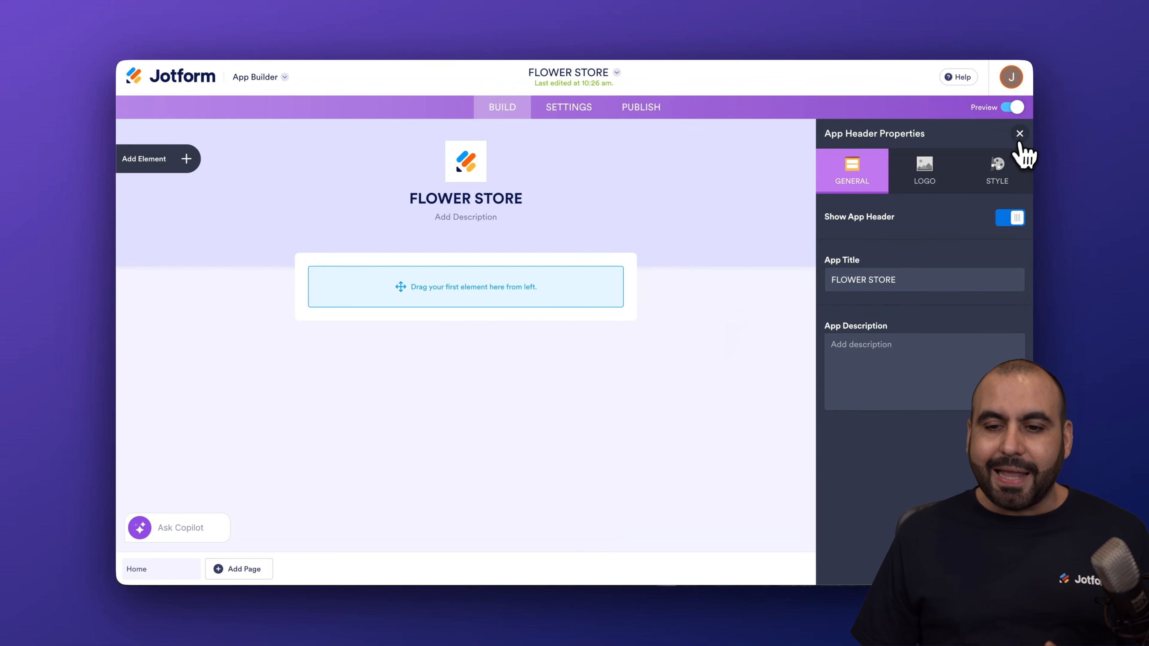
pyautogui.click(1020, 134)
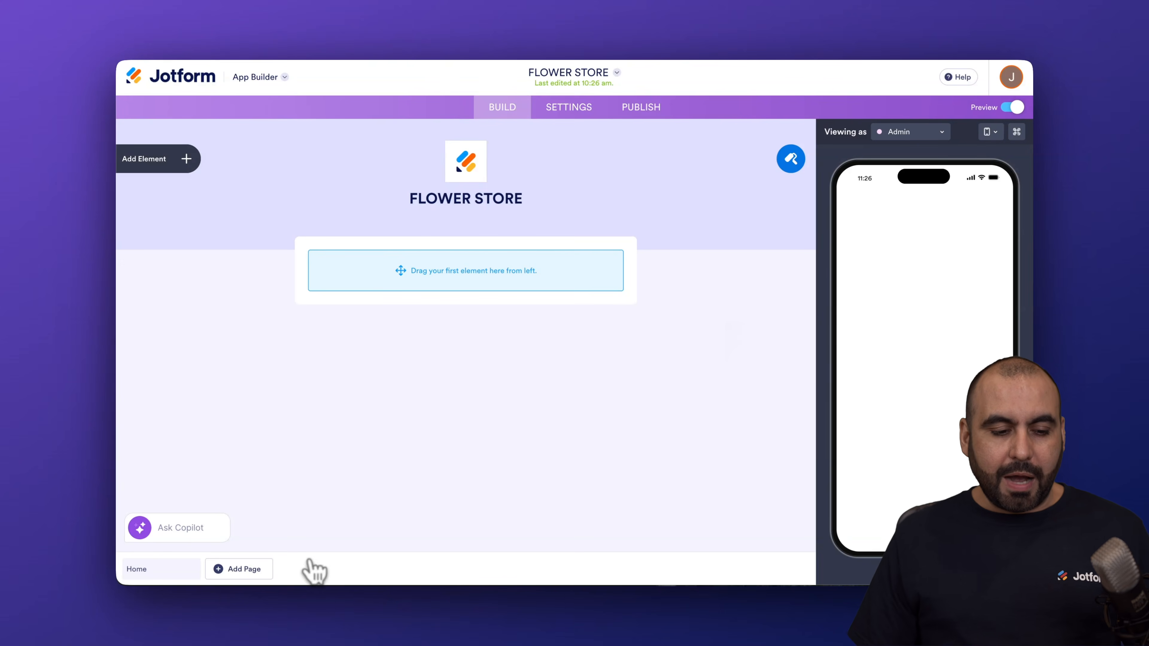
# Add three pages named "STORE", "About Us" and "Contact", and open the navigation menu in the phone preview.
pyautogui.click(238, 571)
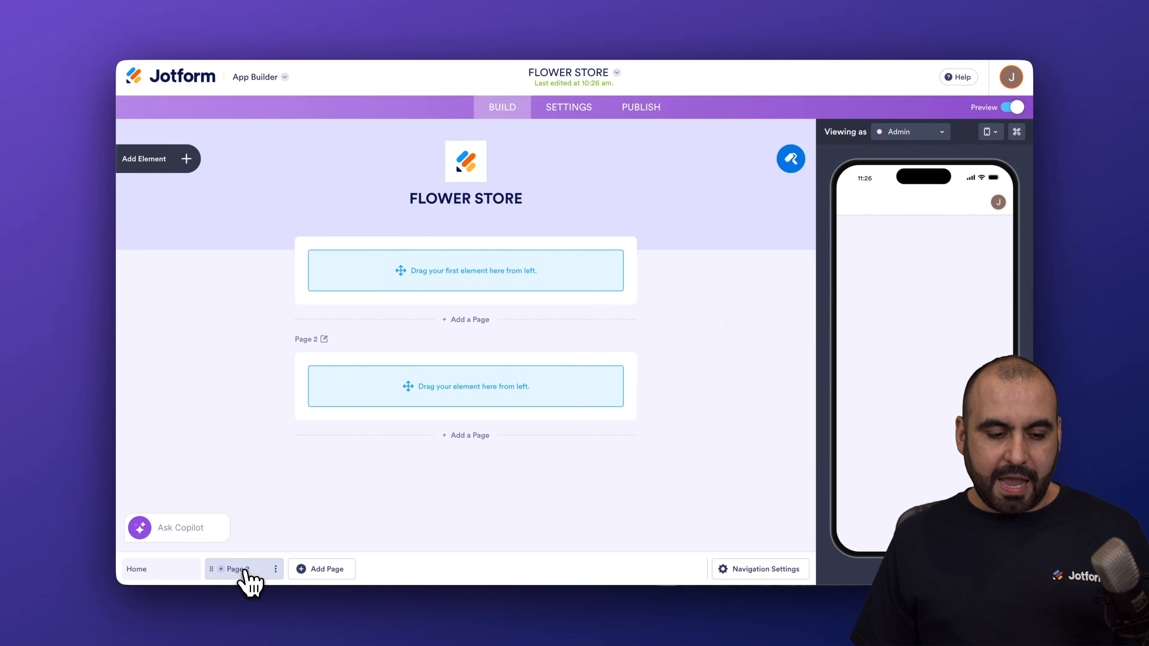
pyautogui.write('STORE')
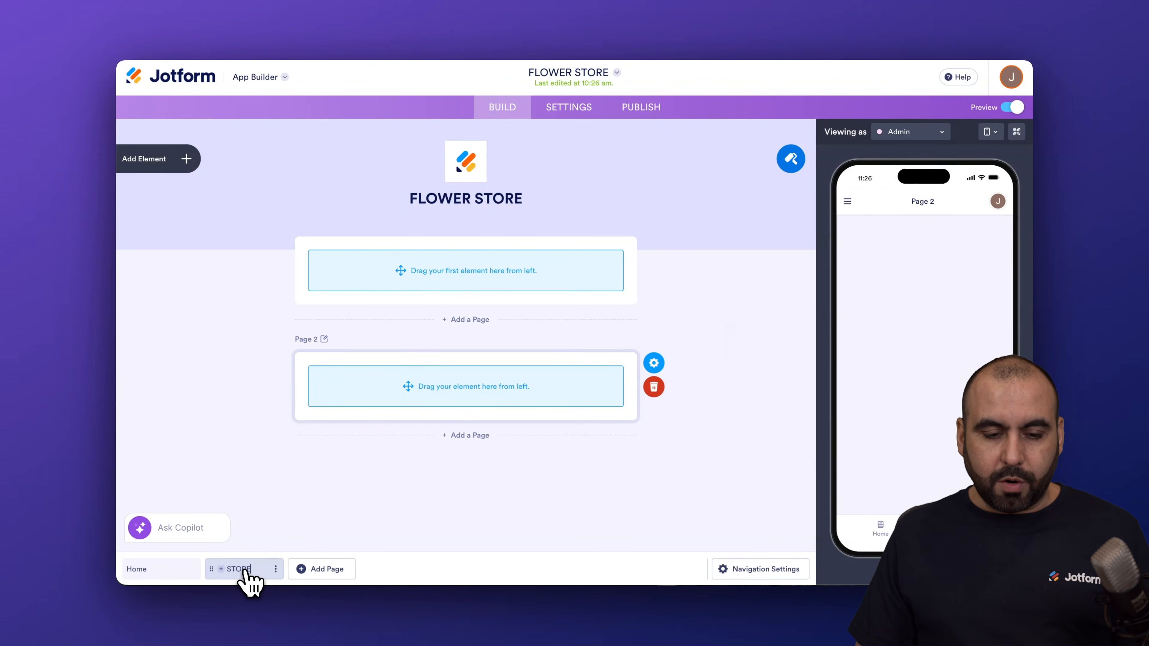
pyautogui.click(315, 569)
pyautogui.write('O')
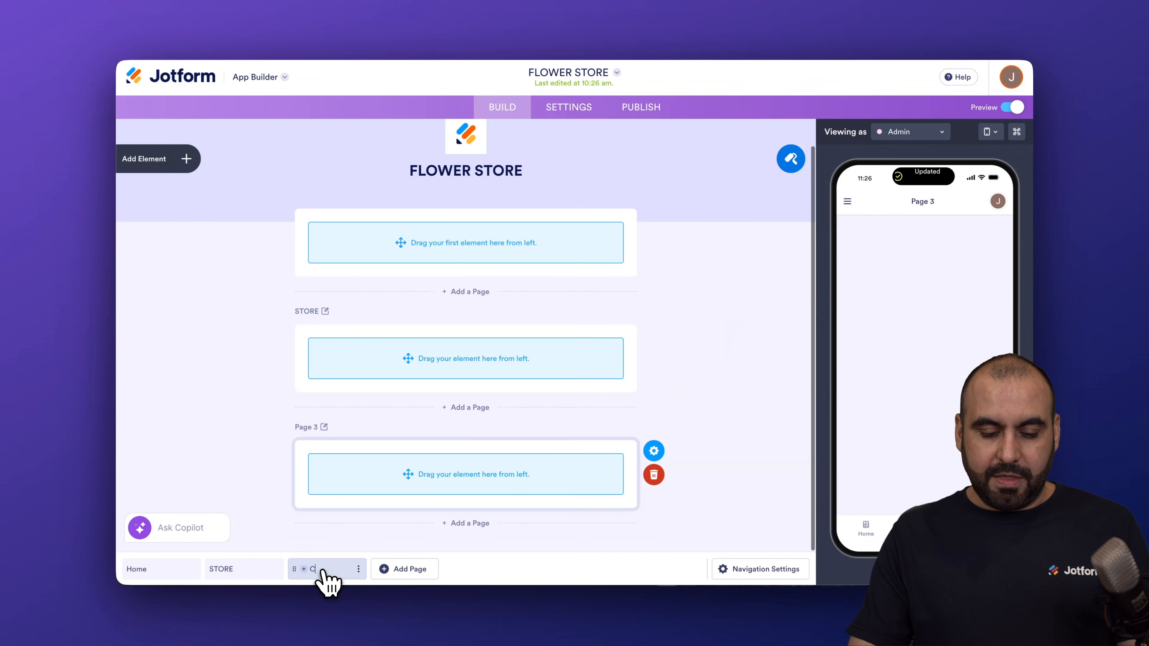
pyautogui.write('bout Us')
pyautogui.click(392, 569)
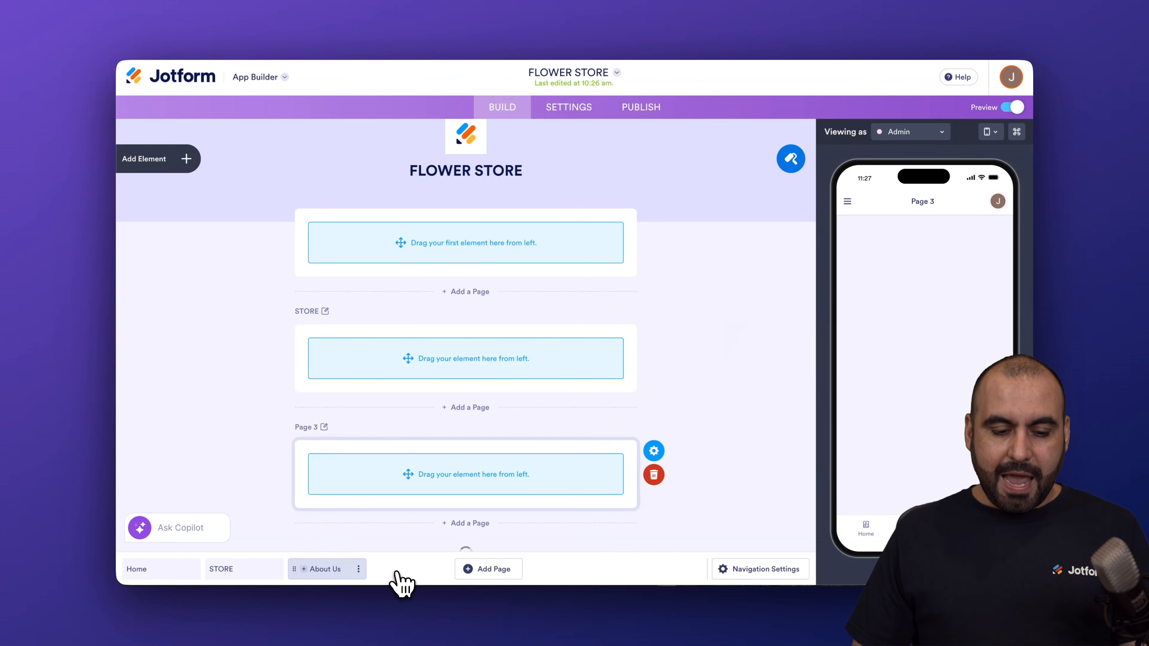
pyautogui.write('Contact')
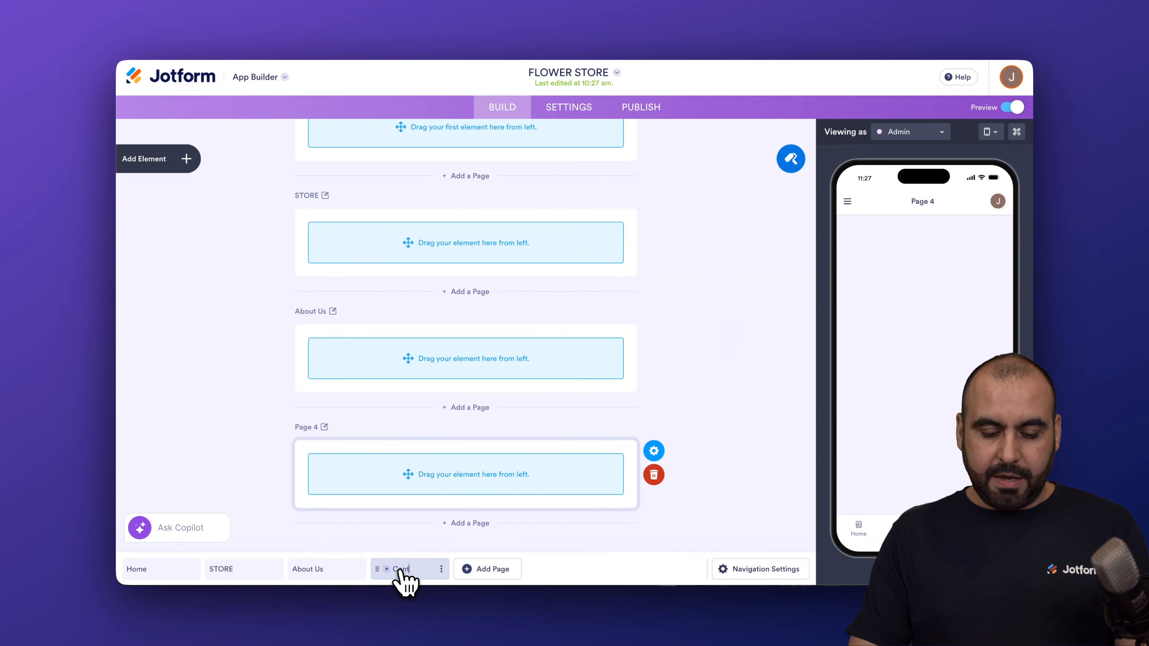
pyautogui.click(701, 368)
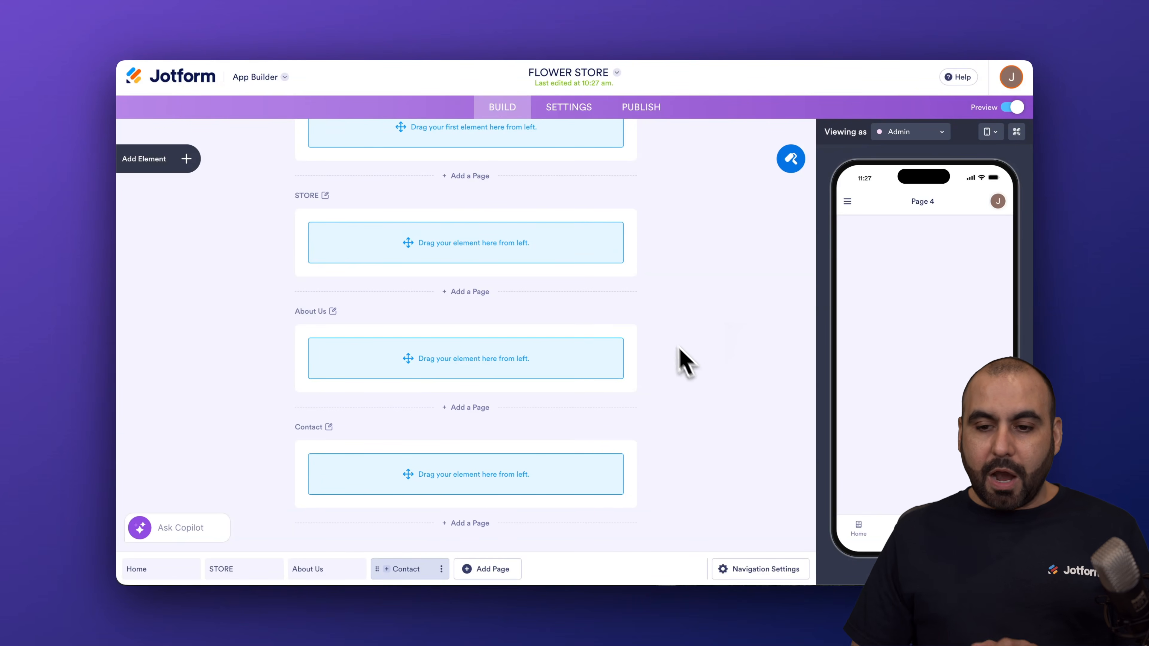
pyautogui.scroll(4, 682, 352)
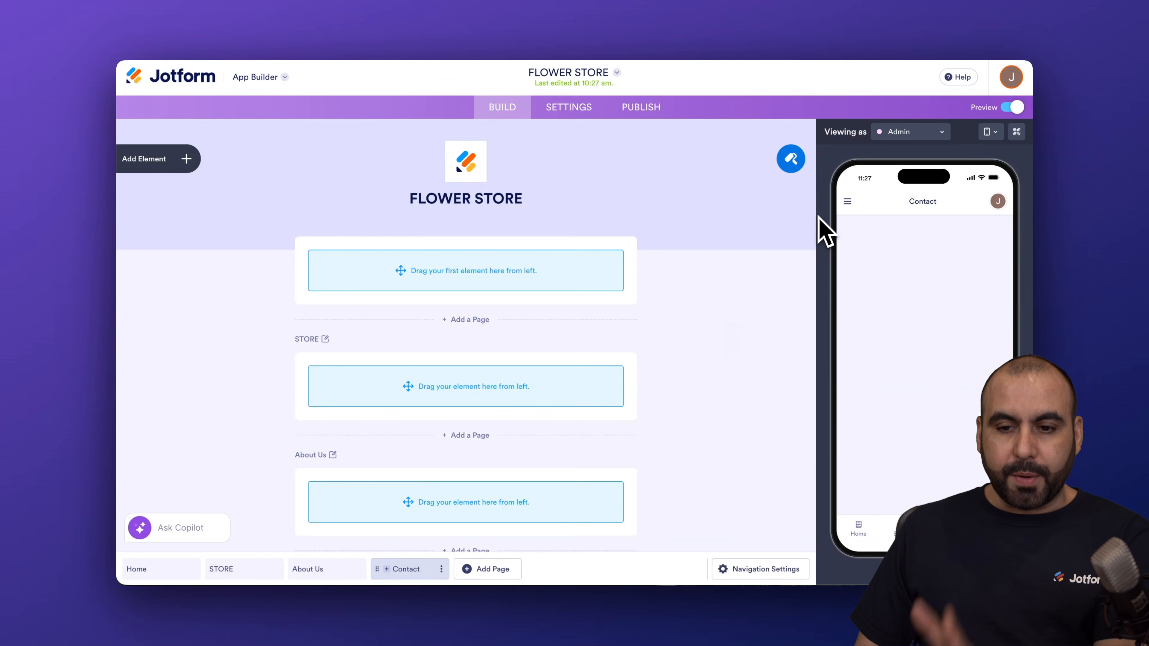
pyautogui.click(847, 202)
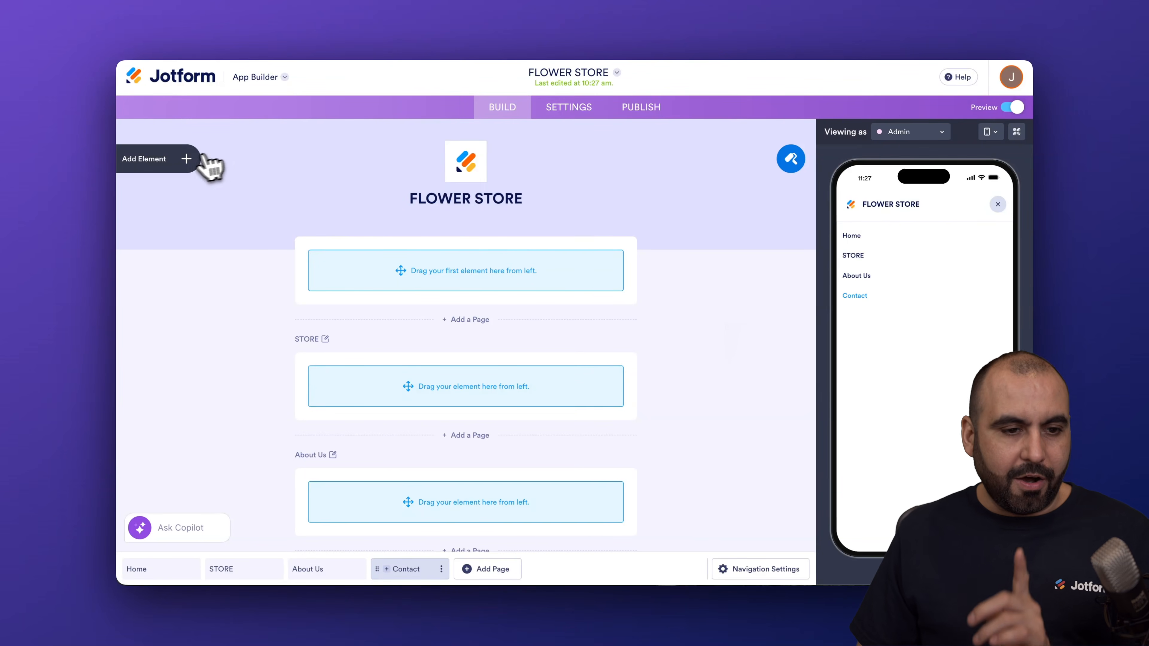
# Add a text element reading "FLOWER SHOP" to the Home page, centered and in bold.
pyautogui.click(187, 159)
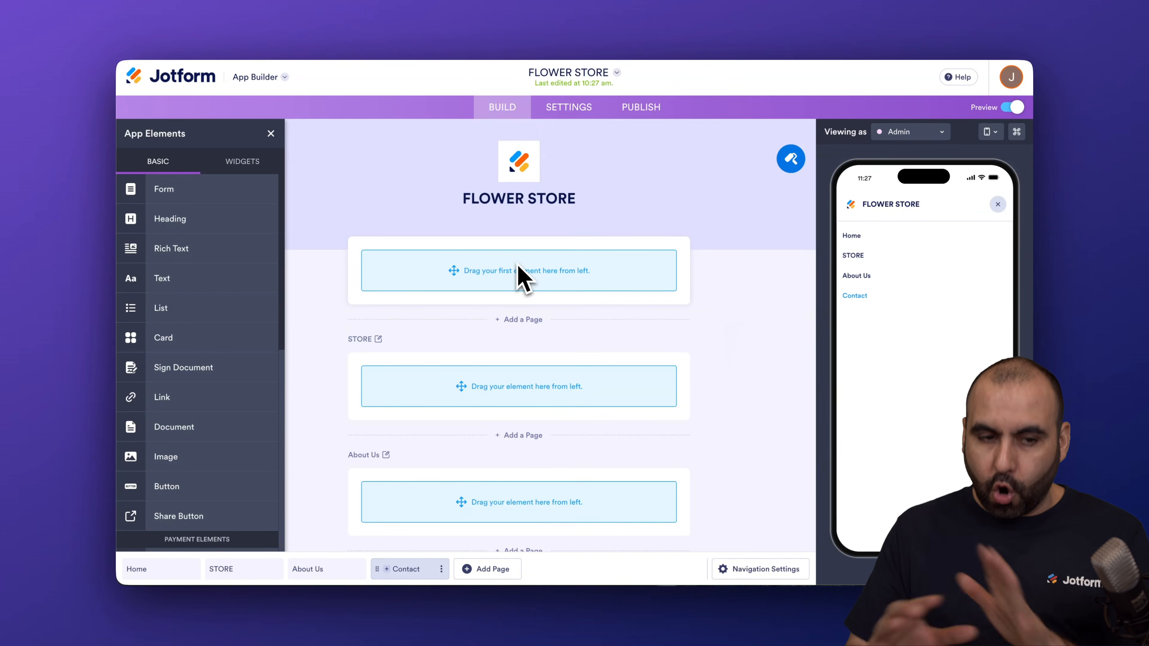
pyautogui.moveTo(187, 285); pyautogui.dragTo(453, 274)
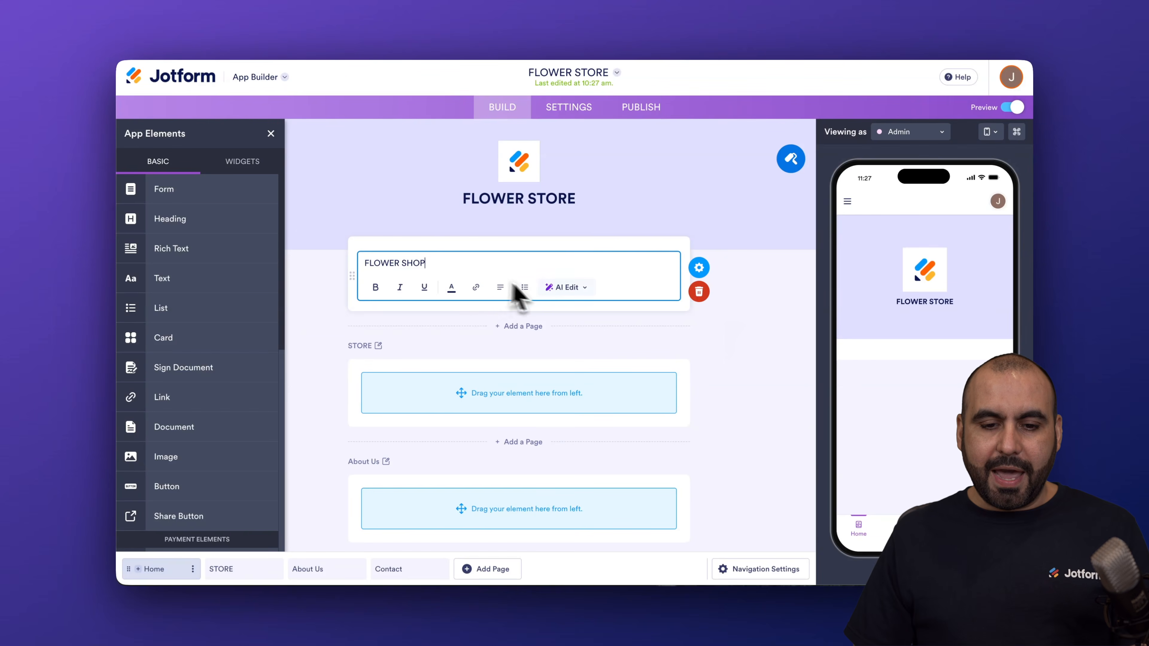
pyautogui.click(500, 287)
pyautogui.click(494, 312)
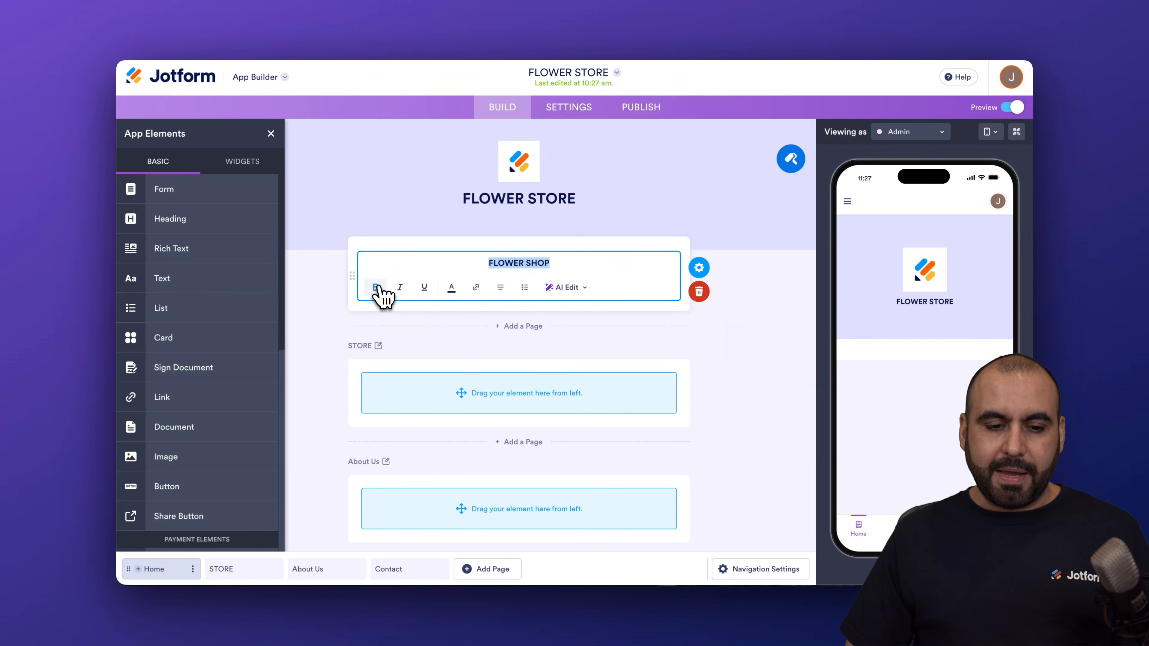
pyautogui.click(329, 301)
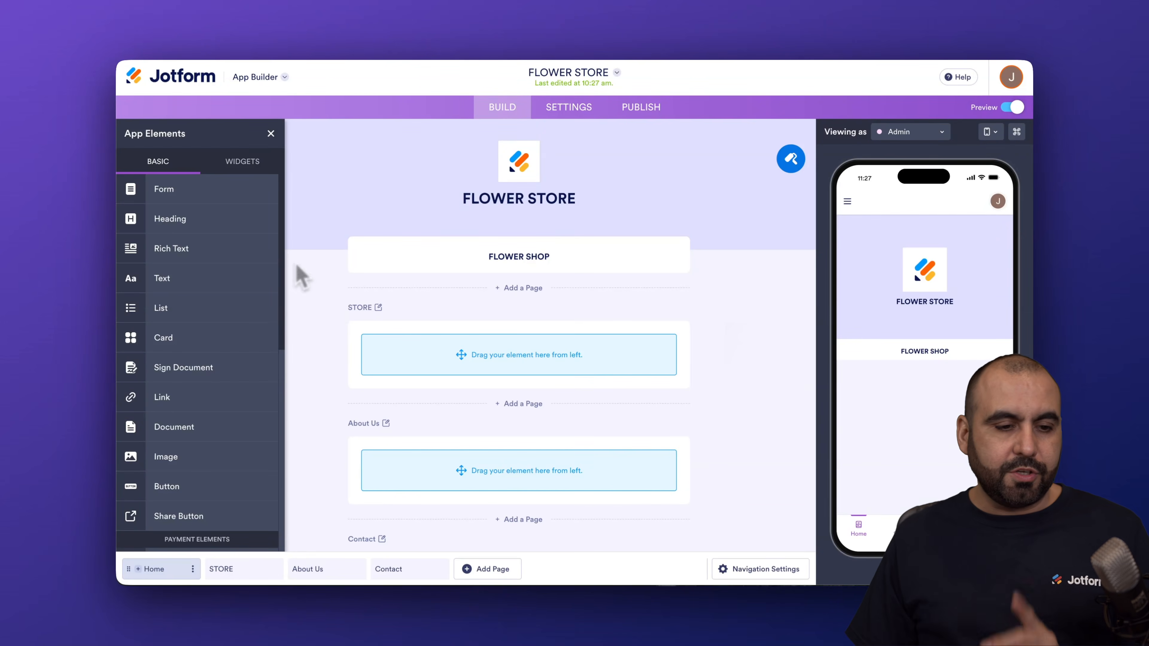
# Add an image element below the FLOWER SHOP text and upload the white flower picture to it.
pyautogui.scroll(-1, 222, 391)
pyautogui.moveTo(188, 425); pyautogui.dragTo(511, 278)
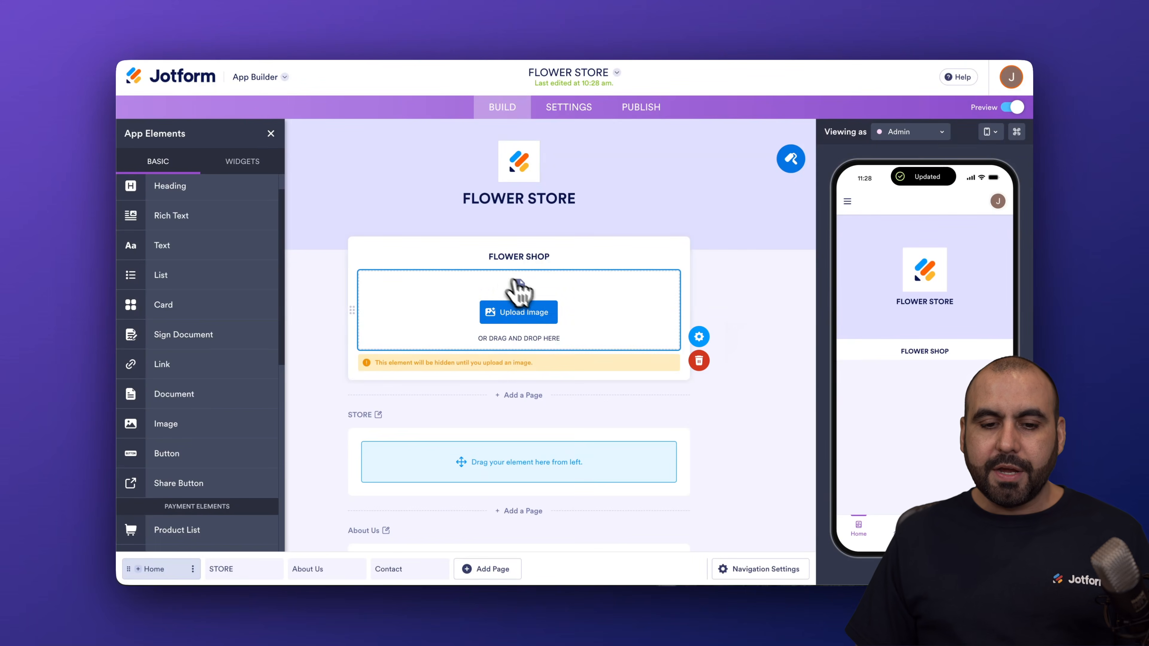
pyautogui.click(523, 313)
pyautogui.doubleClick(494, 262)
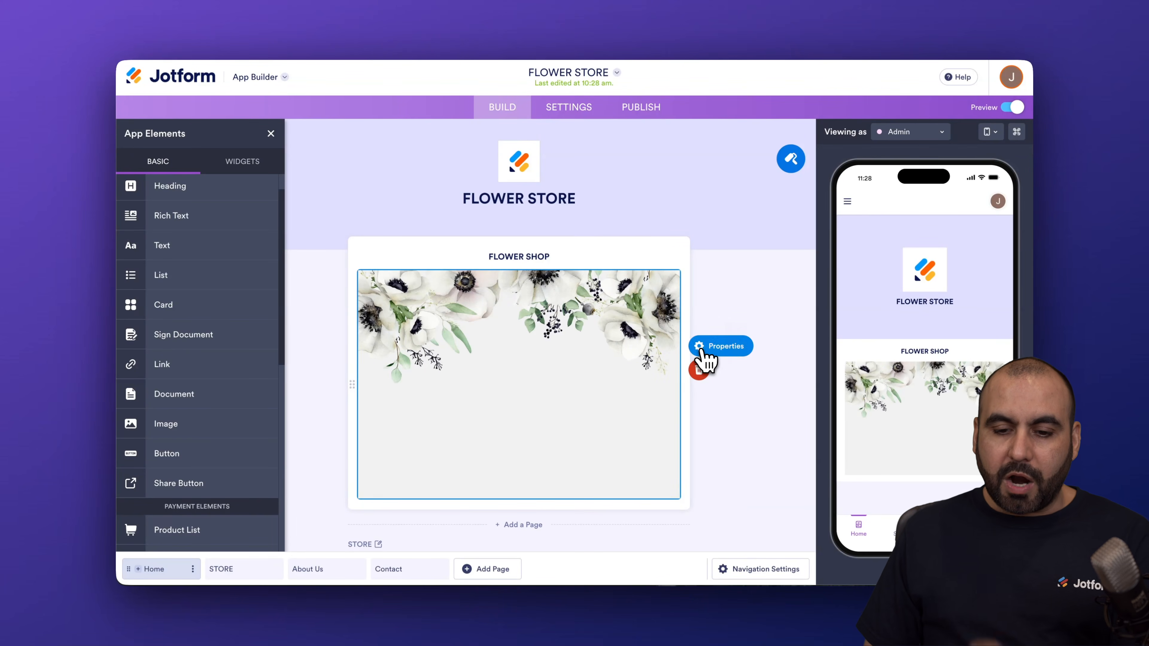
# Review the flower image's general, action and condition properties, and delete the image element from the Home page.
pyautogui.click(704, 358)
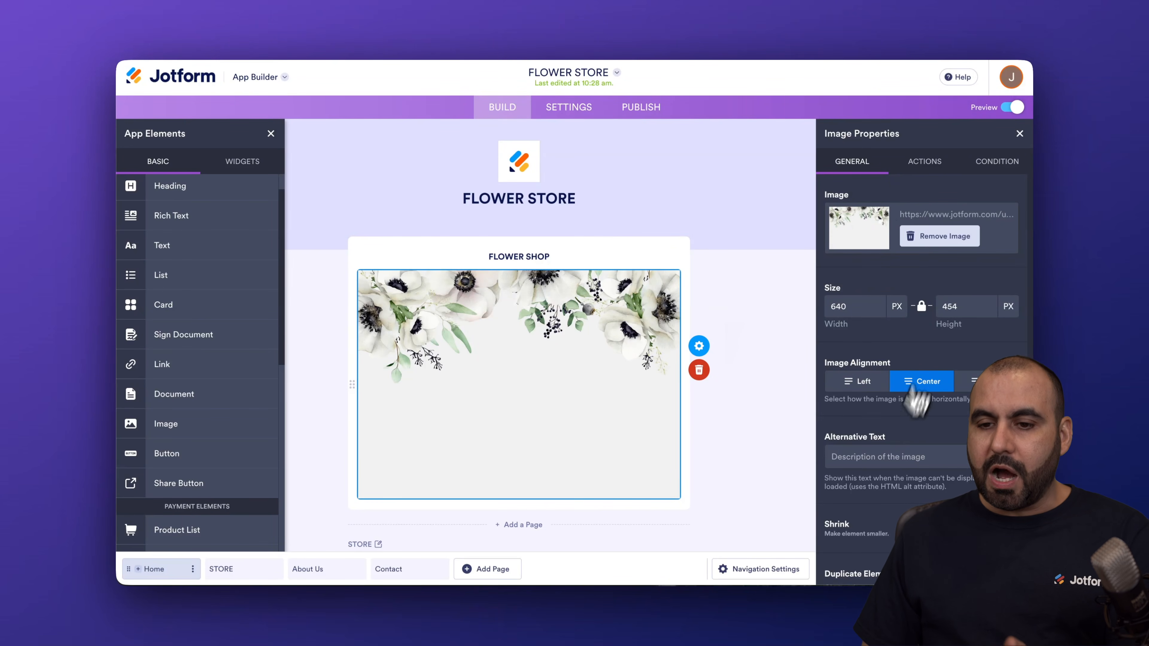
pyautogui.click(932, 168)
pyautogui.click(993, 167)
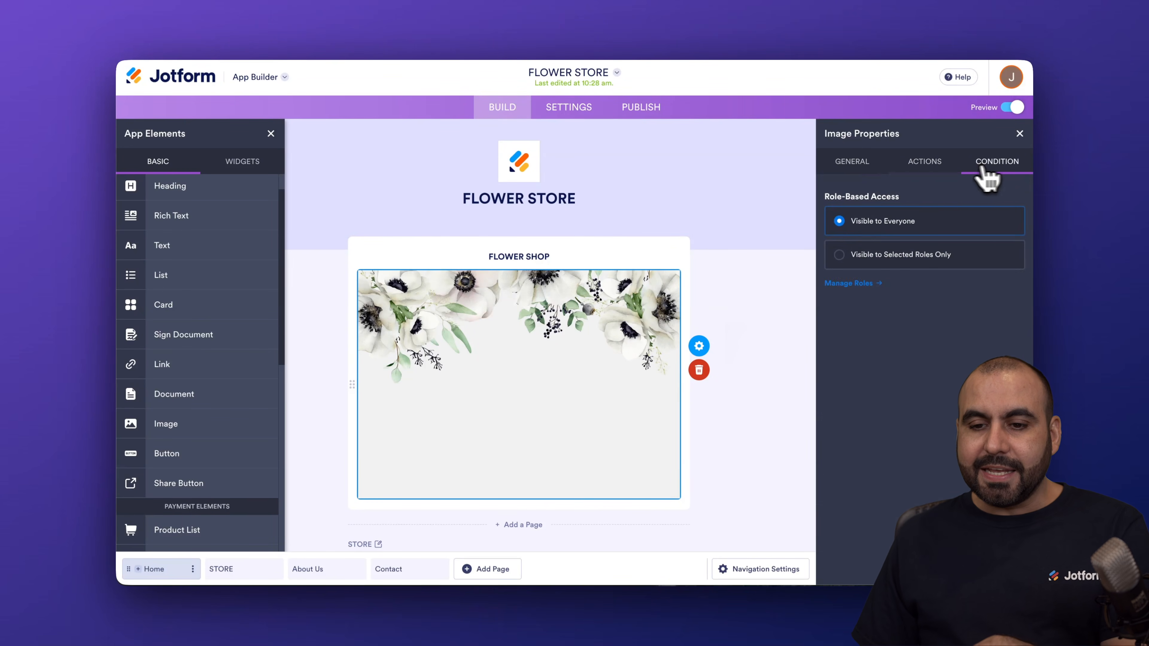
pyautogui.click(877, 164)
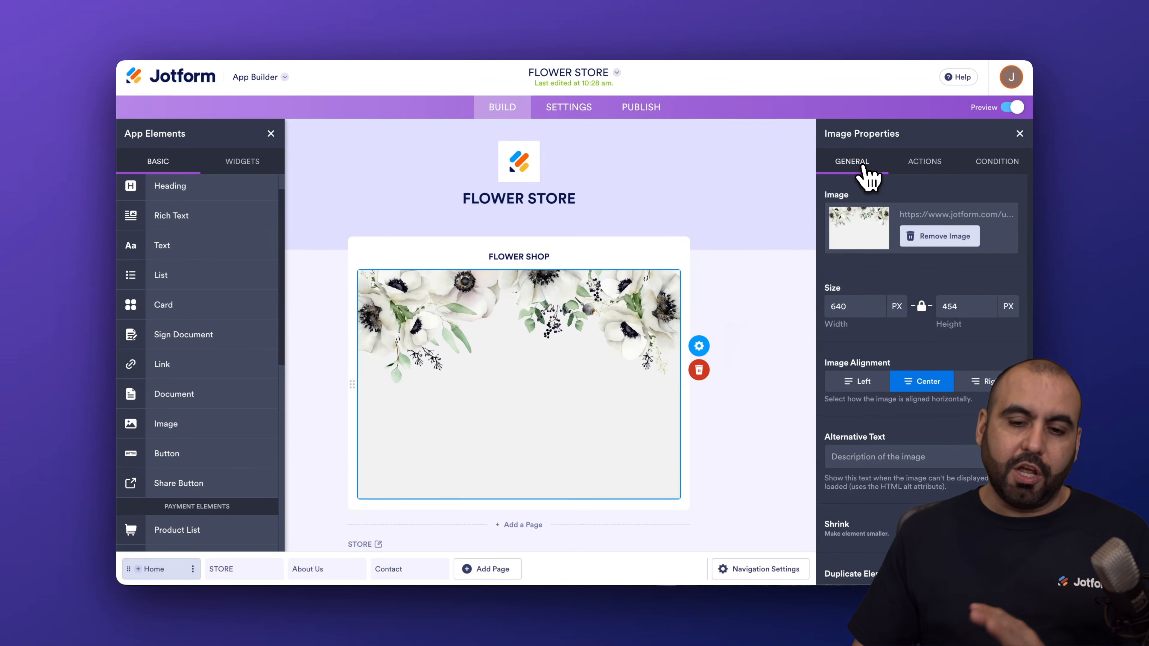
pyautogui.click(698, 371)
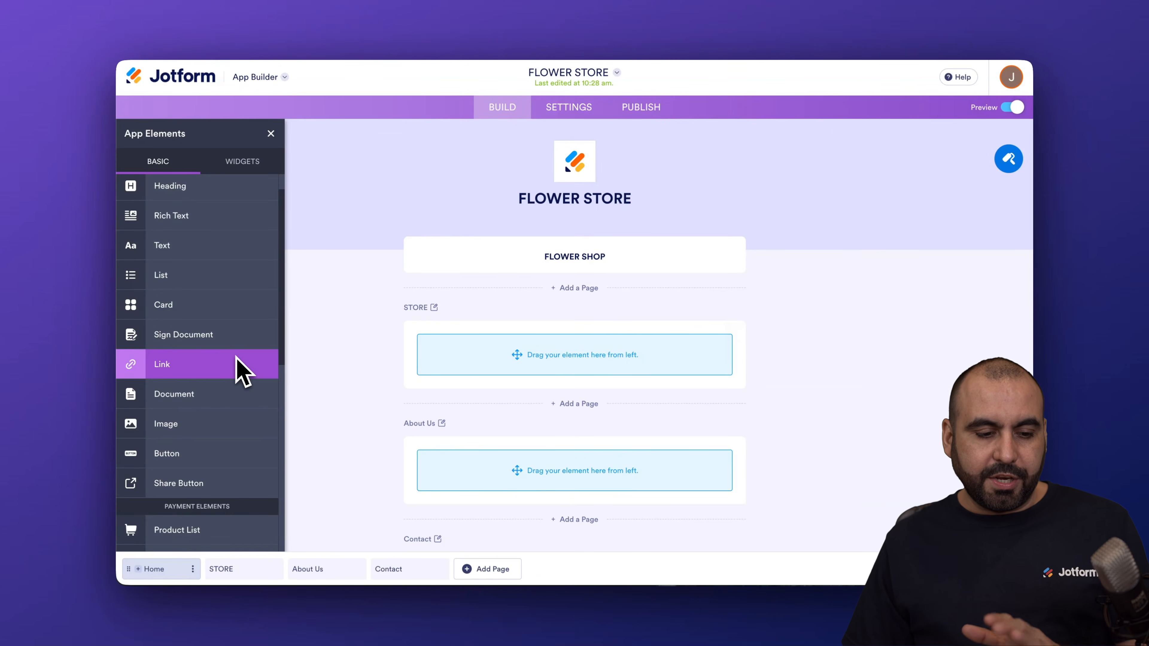
# Add a button element below the FLOWER SHOP text and set its button text to "Store".
pyautogui.moveTo(217, 453); pyautogui.dragTo(605, 283)
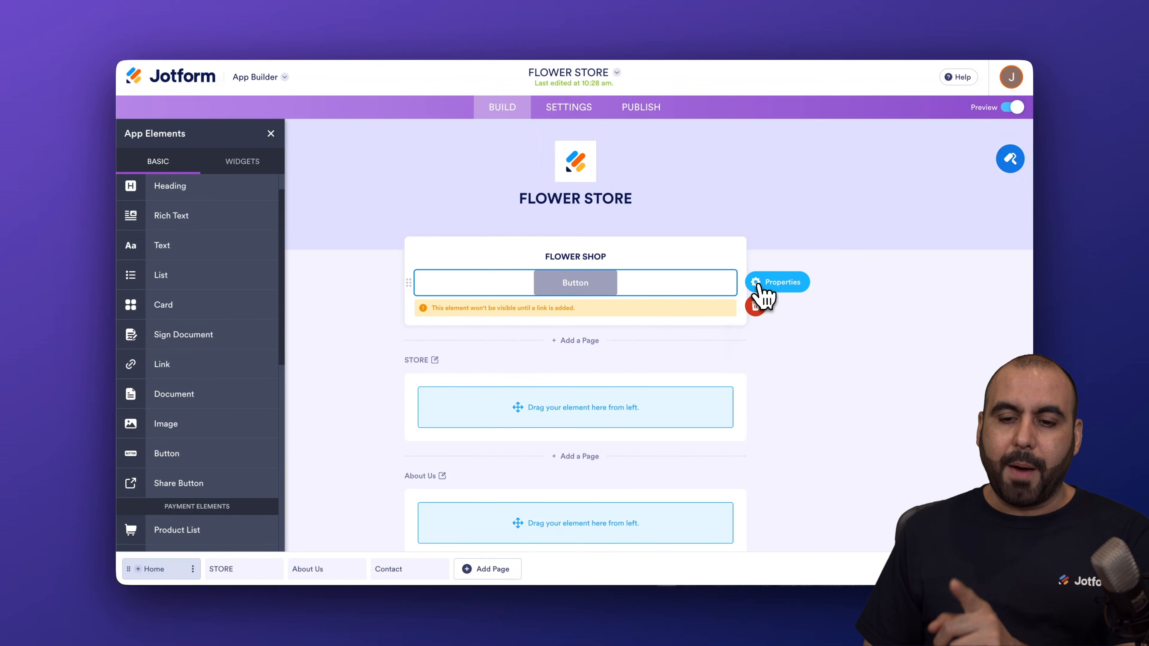
pyautogui.click(777, 282)
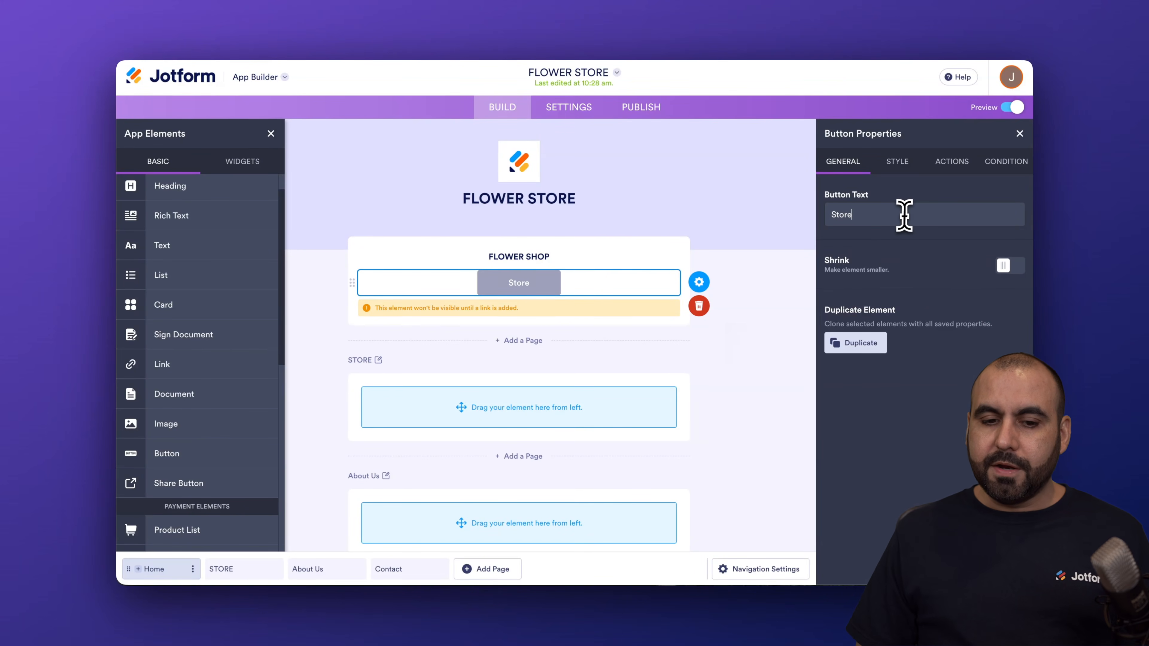
# Apply the maroon color style (#972D54) to the Store button and open its custom color settings.
pyautogui.click(898, 163)
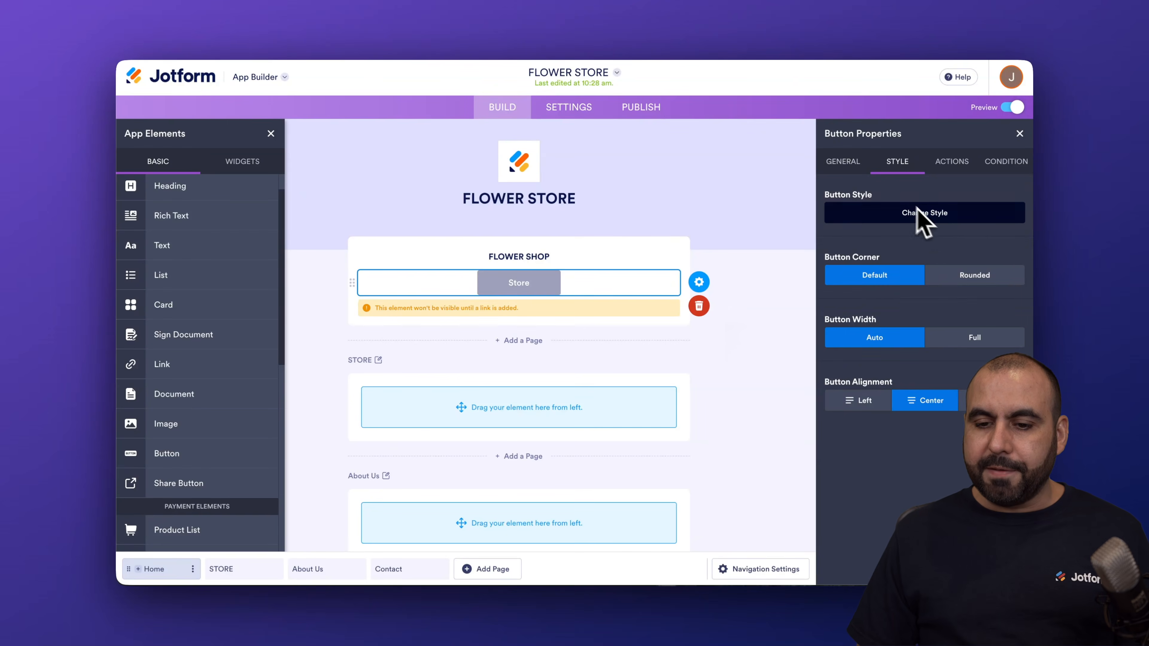
pyautogui.click(942, 224)
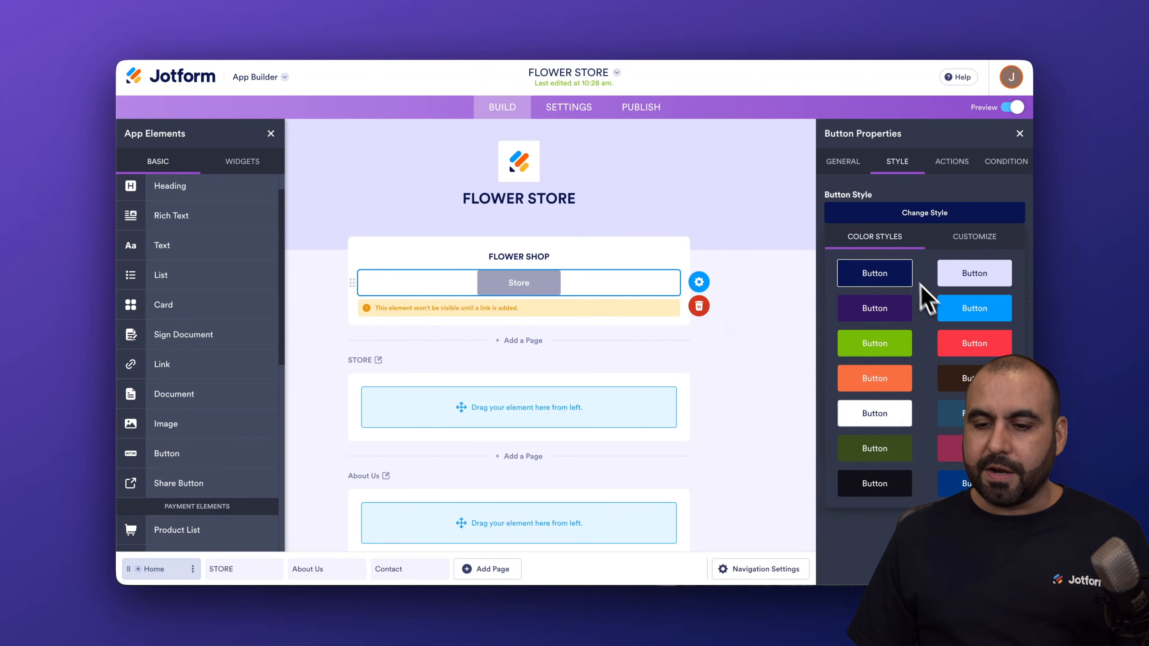
pyautogui.click(956, 451)
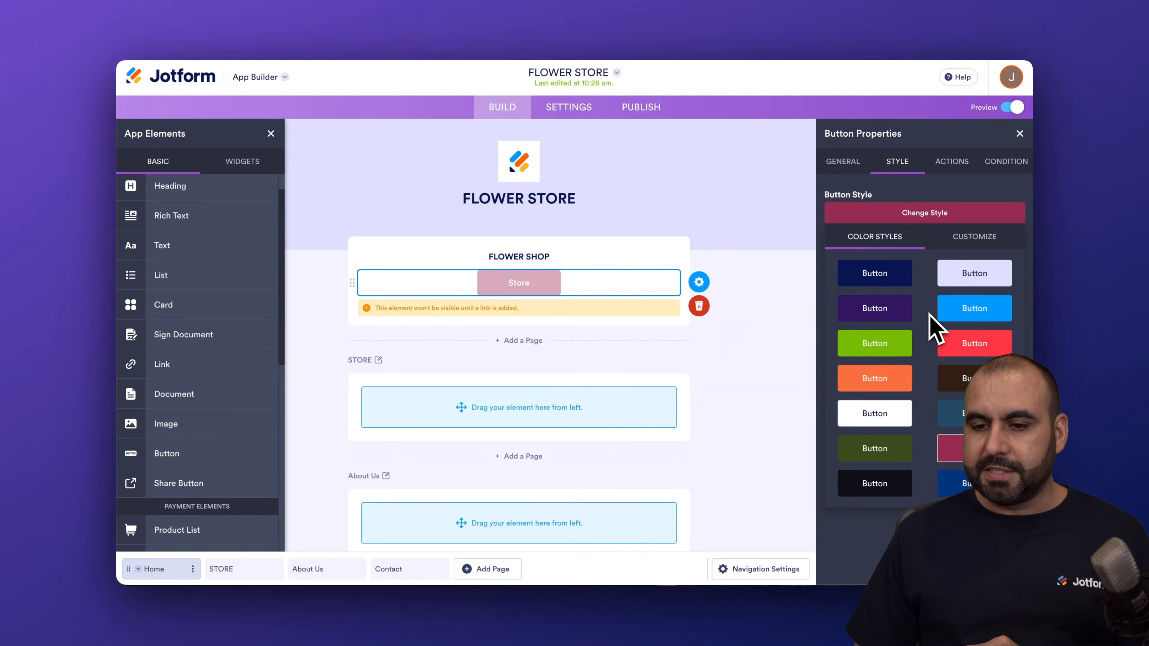
pyautogui.click(970, 250)
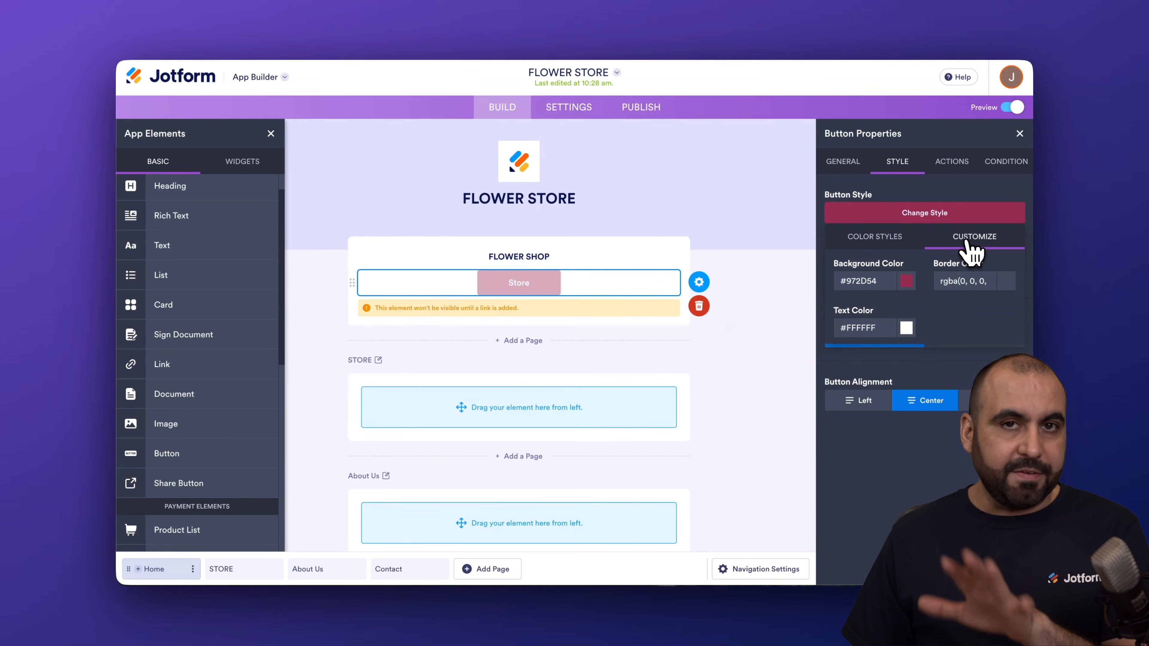
# Set the Store button's action to Open Page and link it to the STORE page.
pyautogui.click(955, 173)
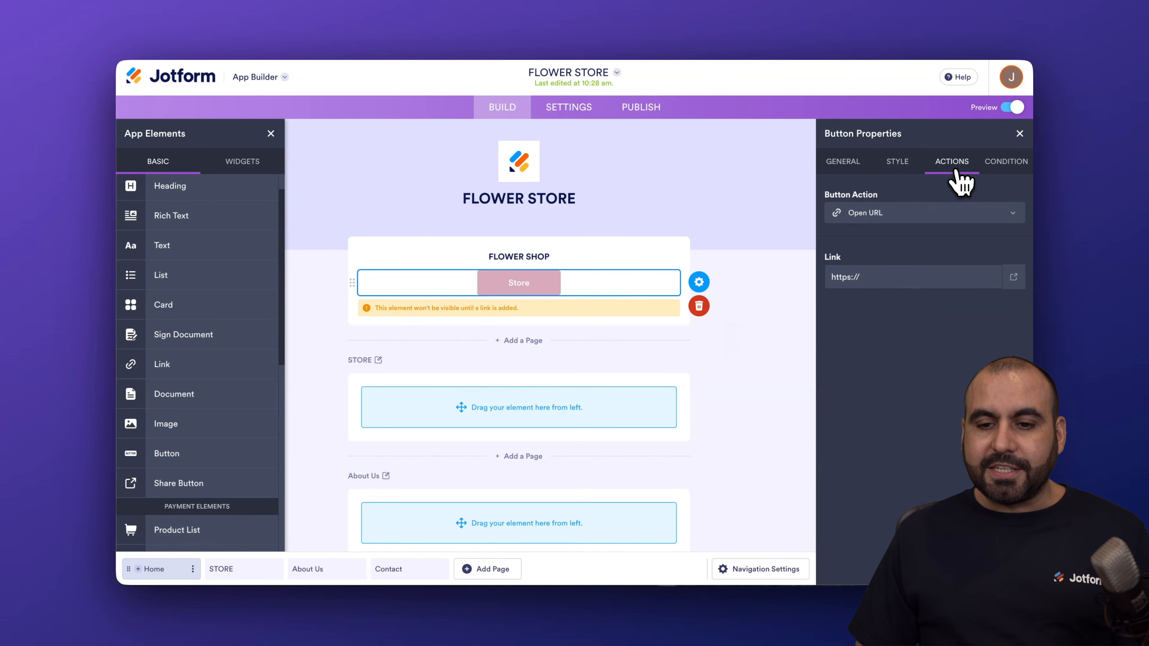
pyautogui.click(910, 213)
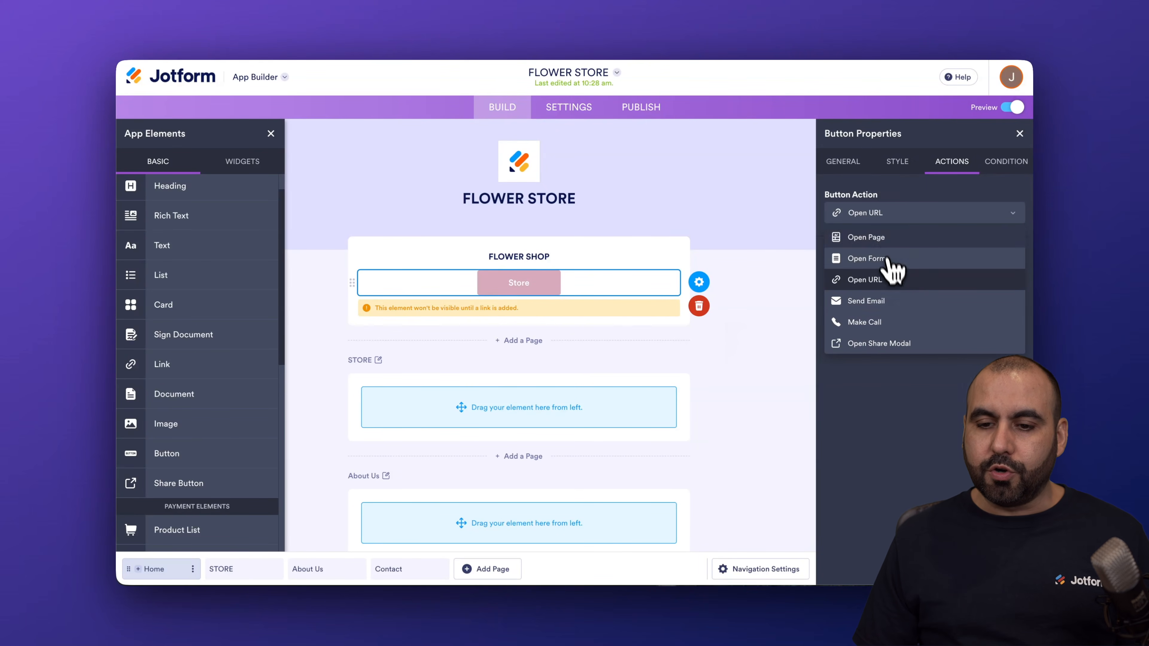
pyautogui.click(883, 241)
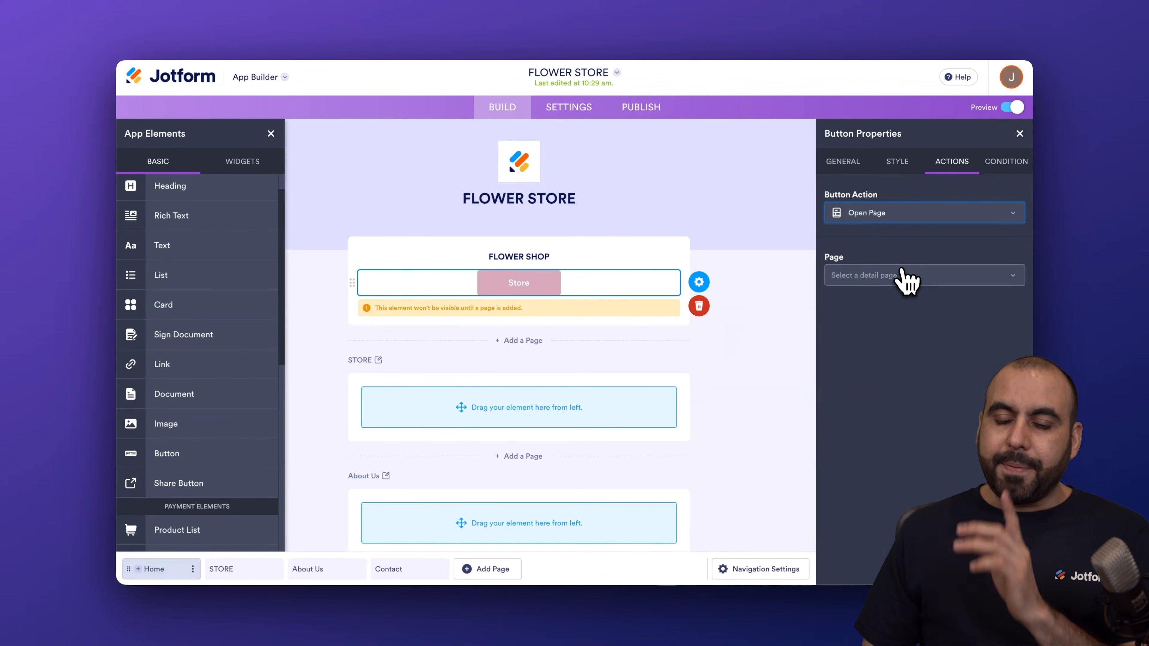
pyautogui.click(906, 277)
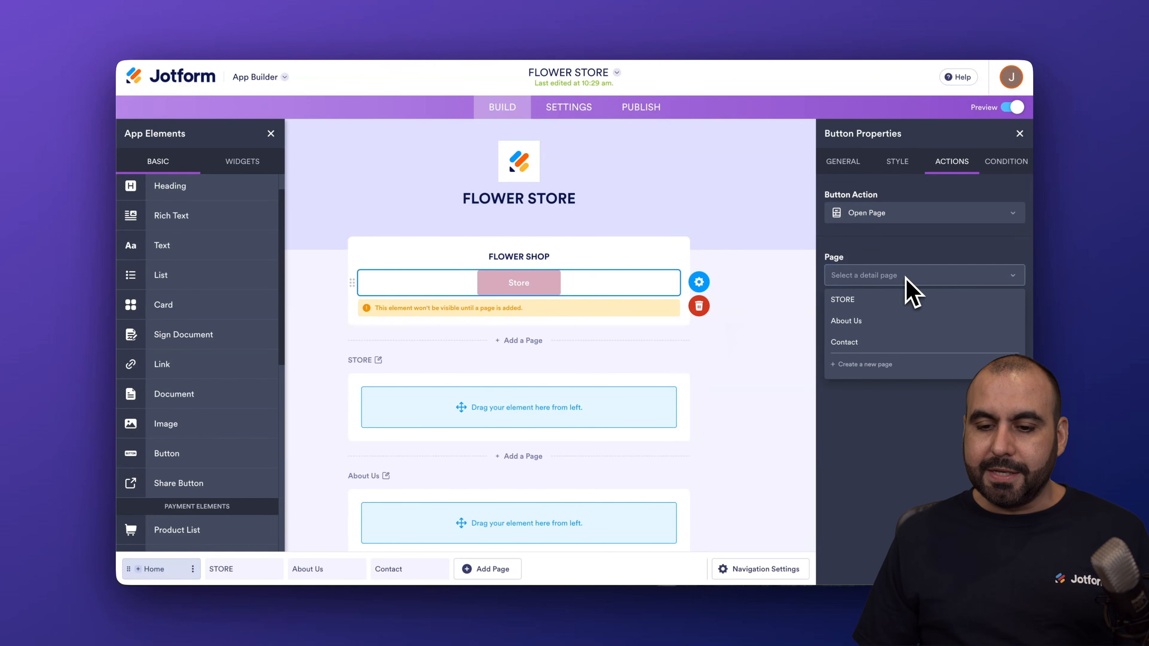
pyautogui.click(857, 300)
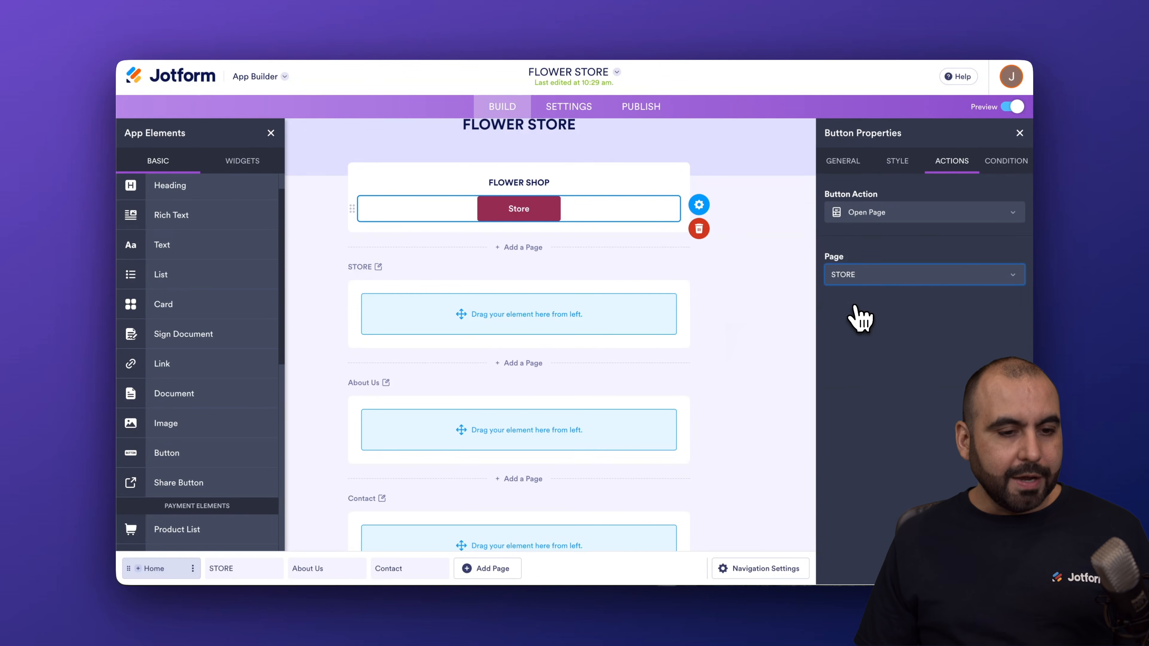
# Add a second button element below the Store button and set its button text to "About Us".
pyautogui.moveTo(183, 451); pyautogui.dragTo(516, 230)
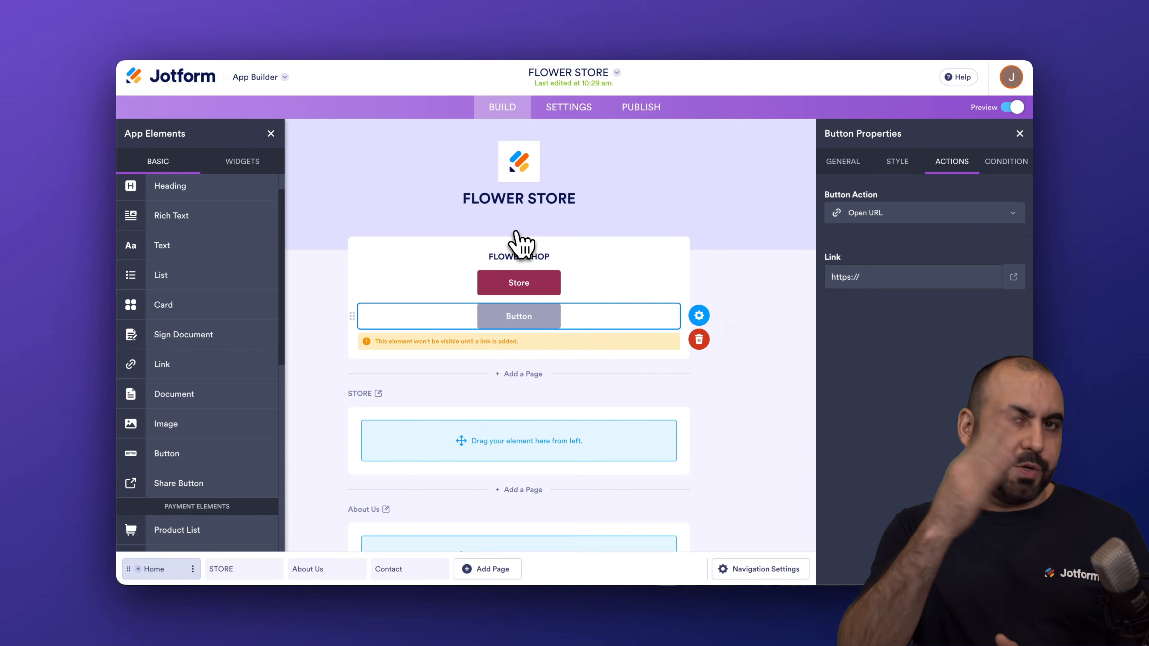
pyautogui.click(525, 315)
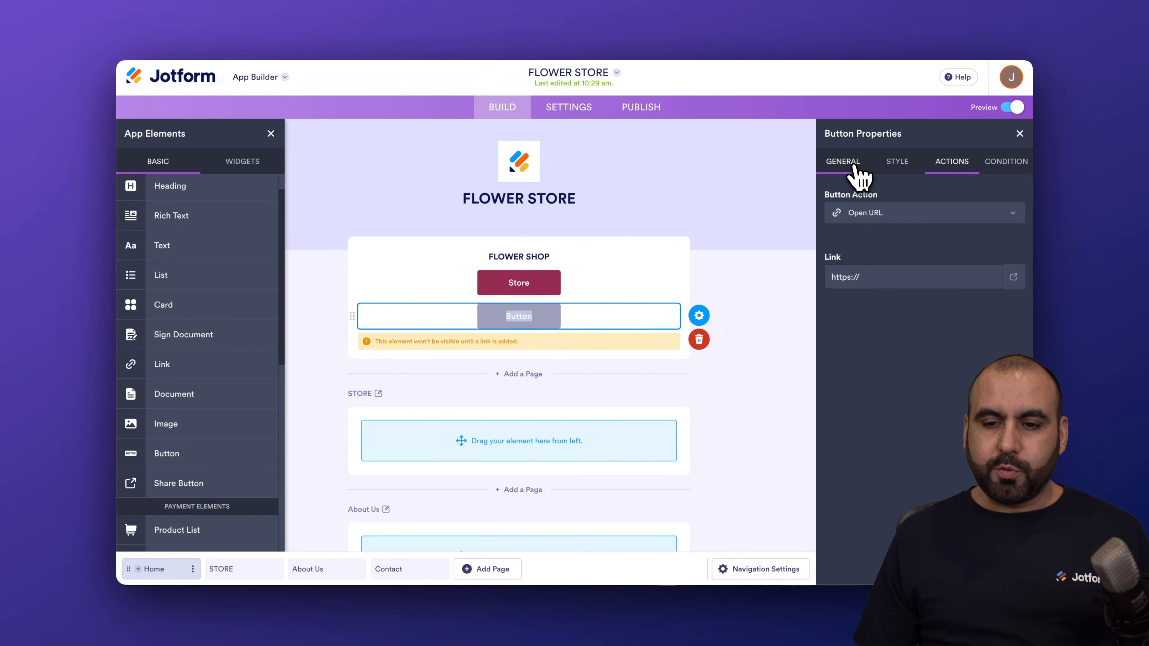
pyautogui.click(857, 169)
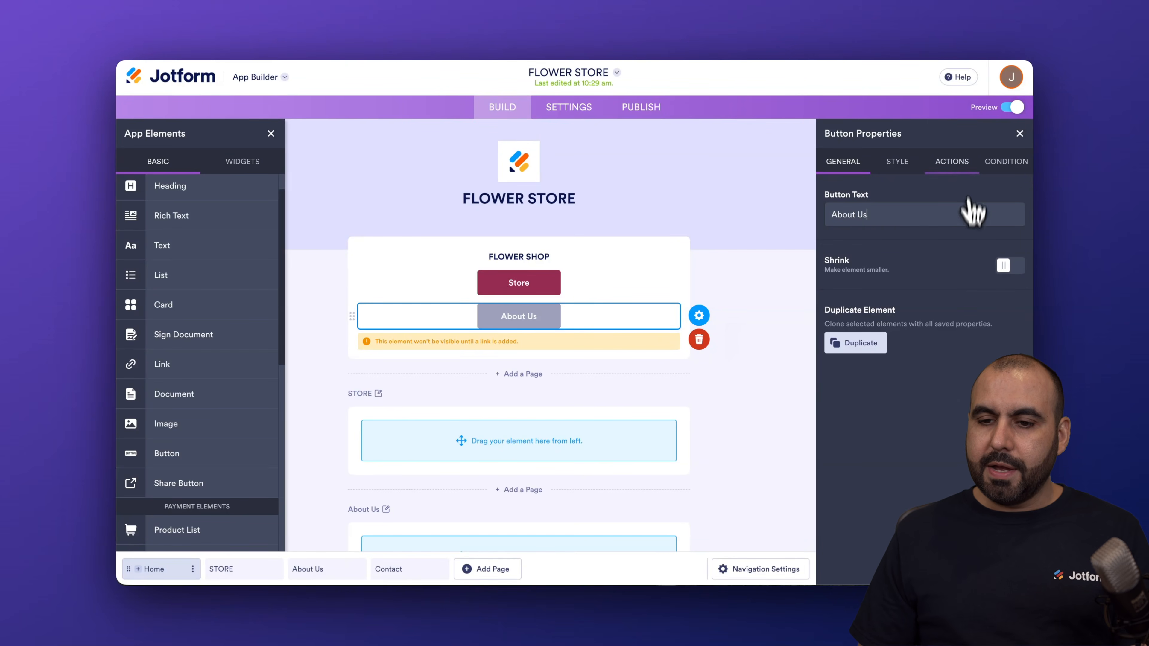
# Set the About Us button's action to Open Page and link it to the About Us page.
pyautogui.click(954, 168)
pyautogui.click(952, 214)
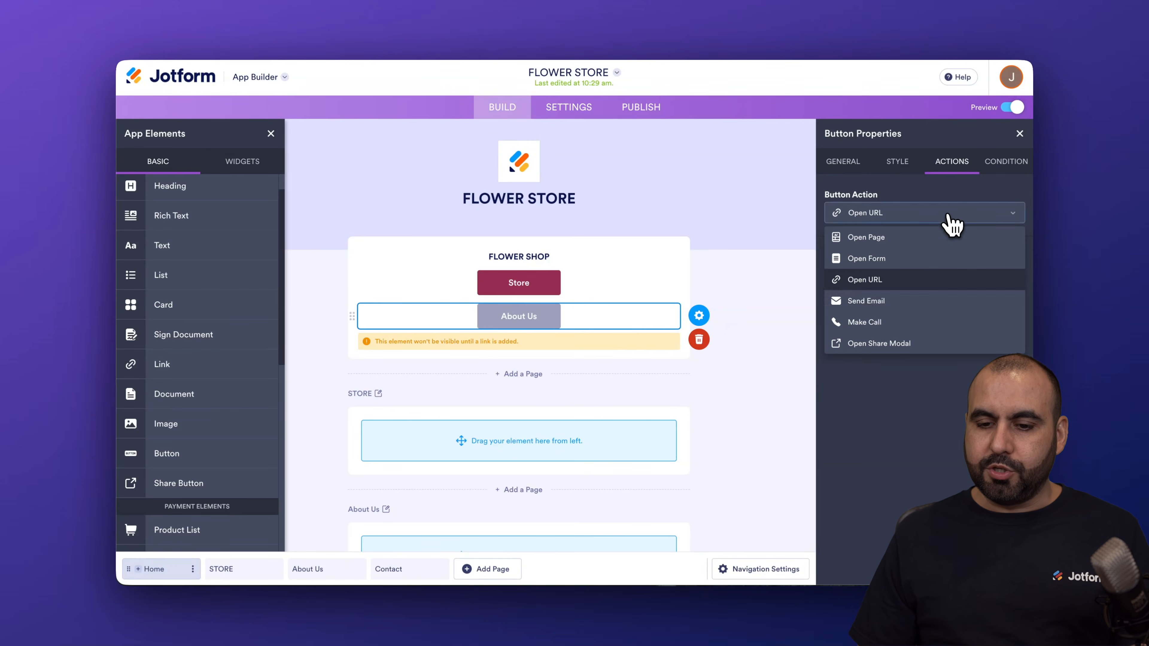
pyautogui.click(893, 240)
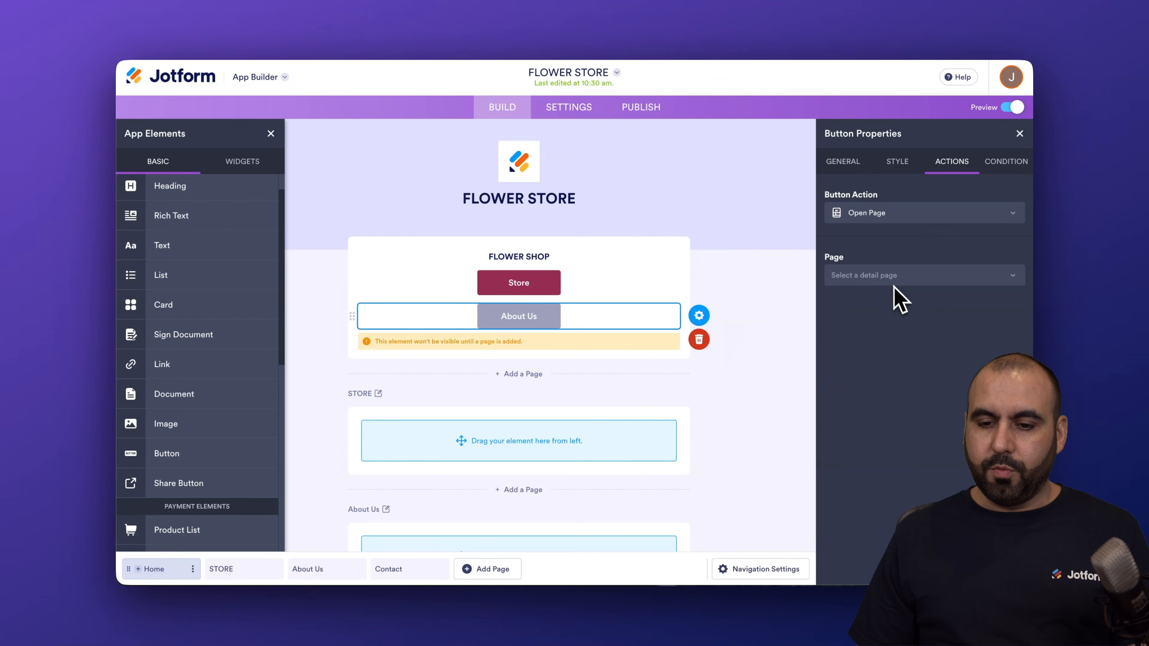
pyautogui.click(886, 279)
pyautogui.click(859, 321)
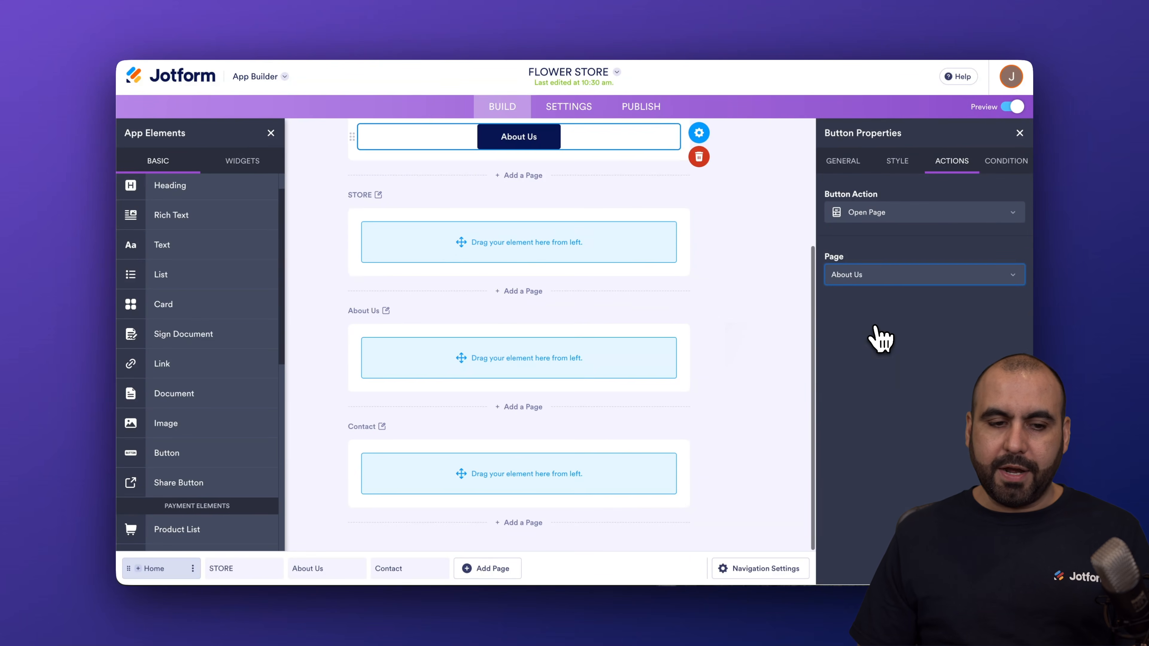
# Apply the maroon color style to the About Us button and add a matching "Contact Us" button below it.
pyautogui.scroll(3, 407, 233)
pyautogui.click(893, 163)
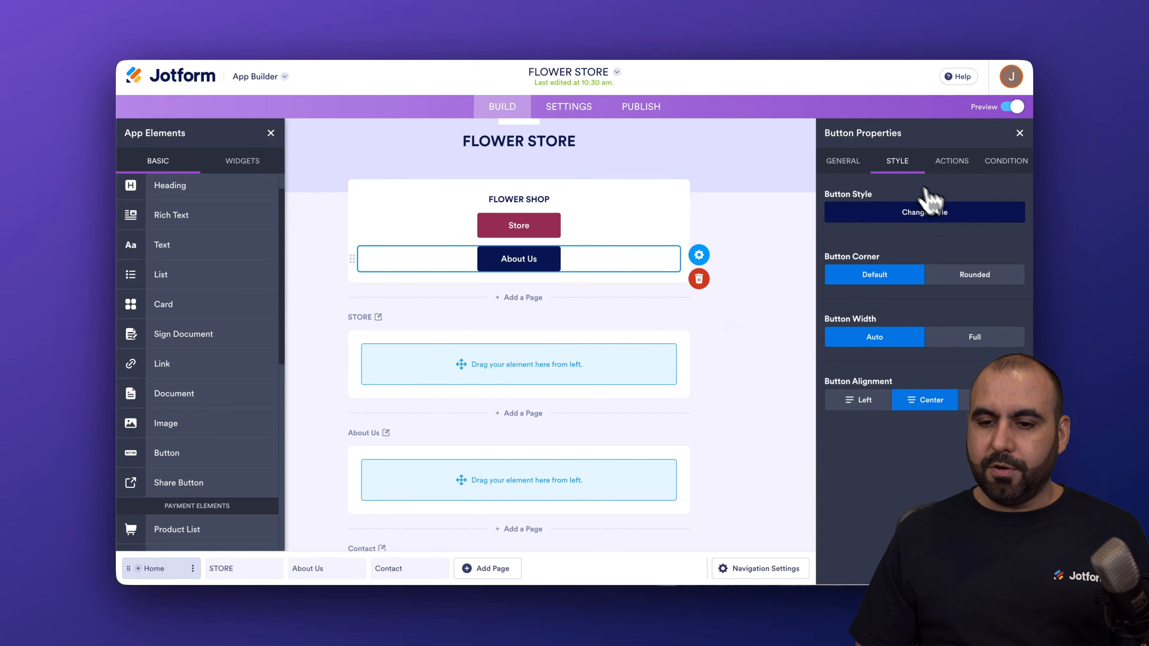
pyautogui.click(949, 213)
pyautogui.click(958, 455)
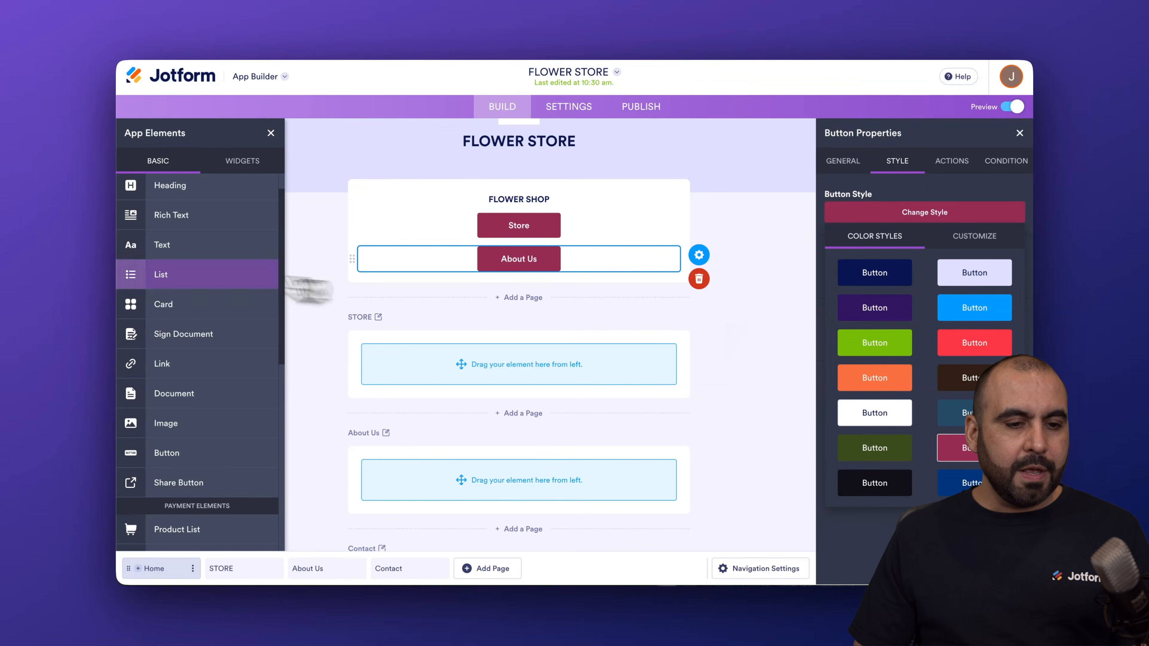
pyautogui.moveTo(183, 452); pyautogui.dragTo(538, 287)
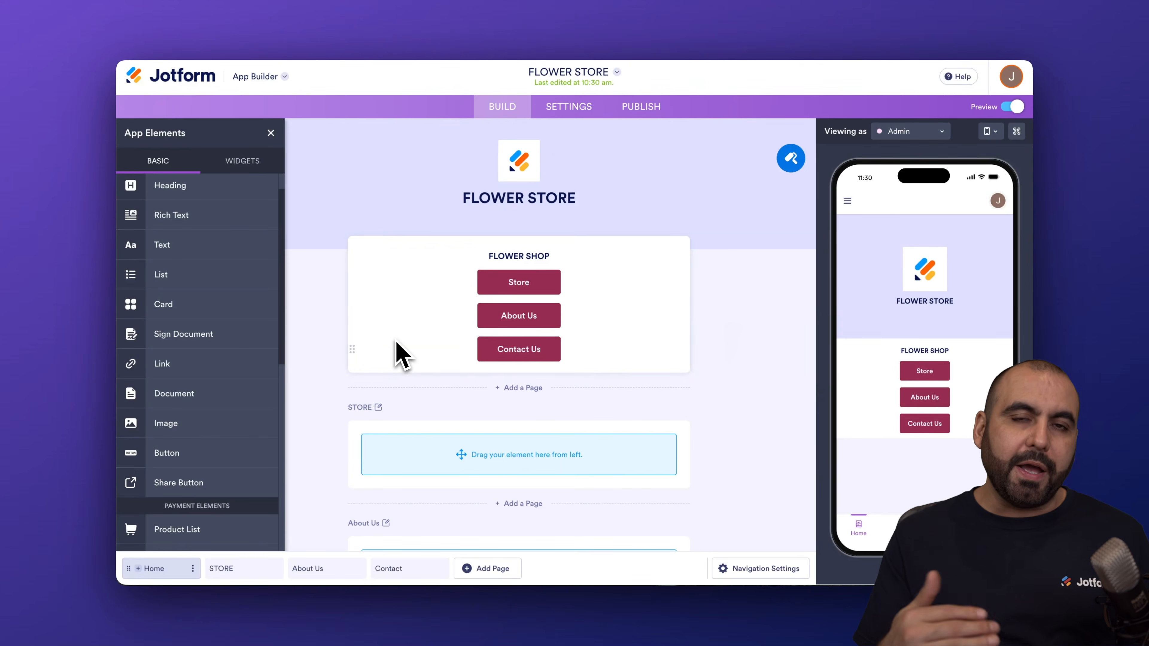
# Add a form element to the Contact page using the existing Wedding RSVP Form.
pyautogui.scroll(1, 231, 274)
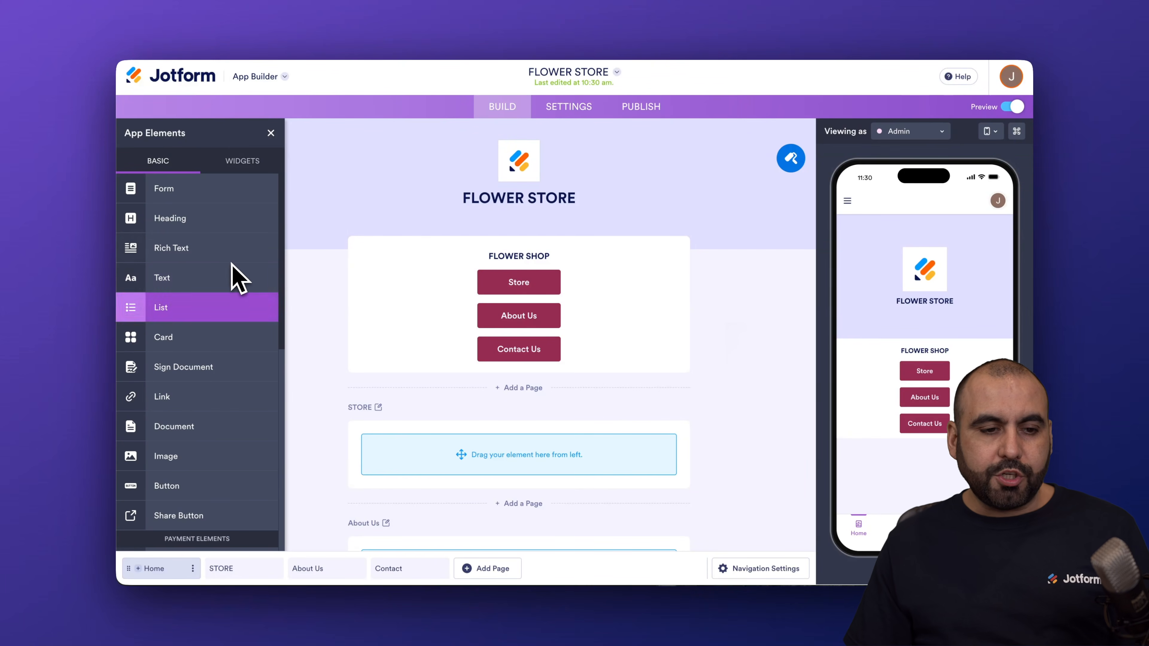
pyautogui.scroll(-5, 390, 354)
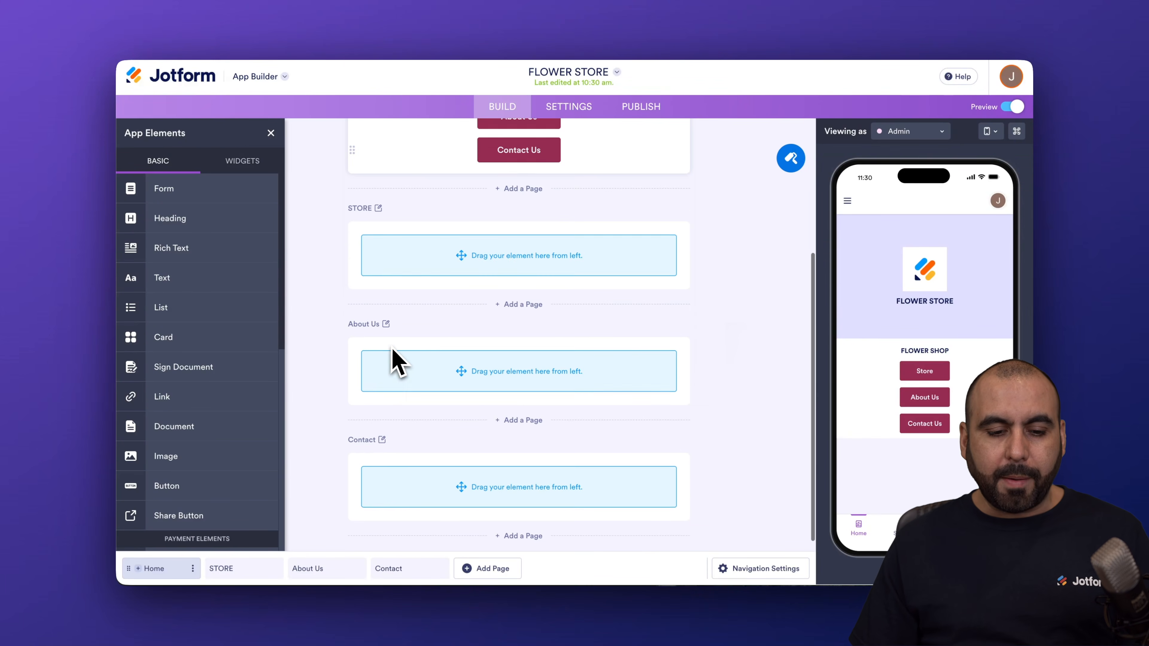
pyautogui.moveTo(181, 190); pyautogui.dragTo(461, 467)
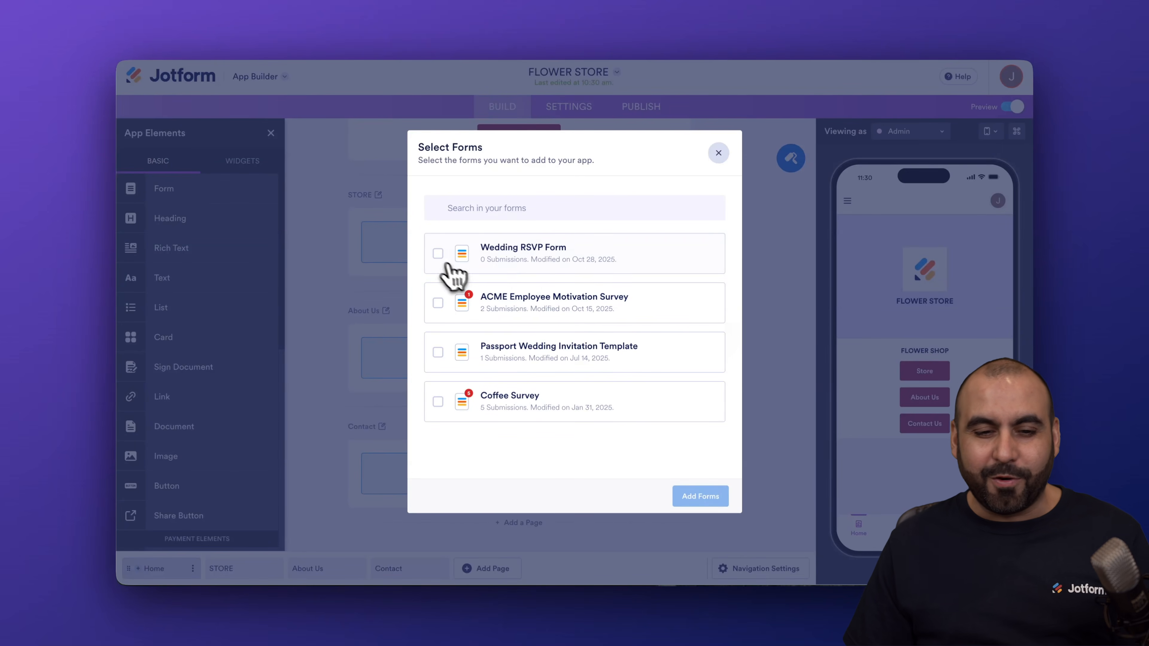
pyautogui.click(437, 253)
pyautogui.click(696, 498)
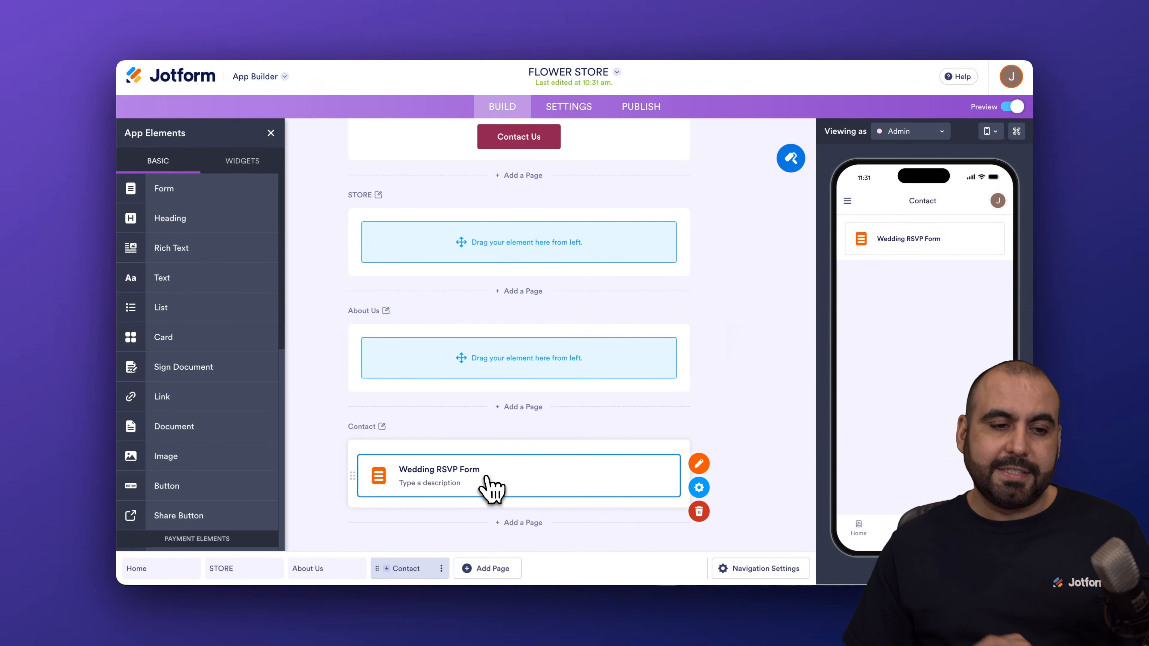
# Add a Product List element to the empty STORE page.
pyautogui.scroll(-4, 219, 428)
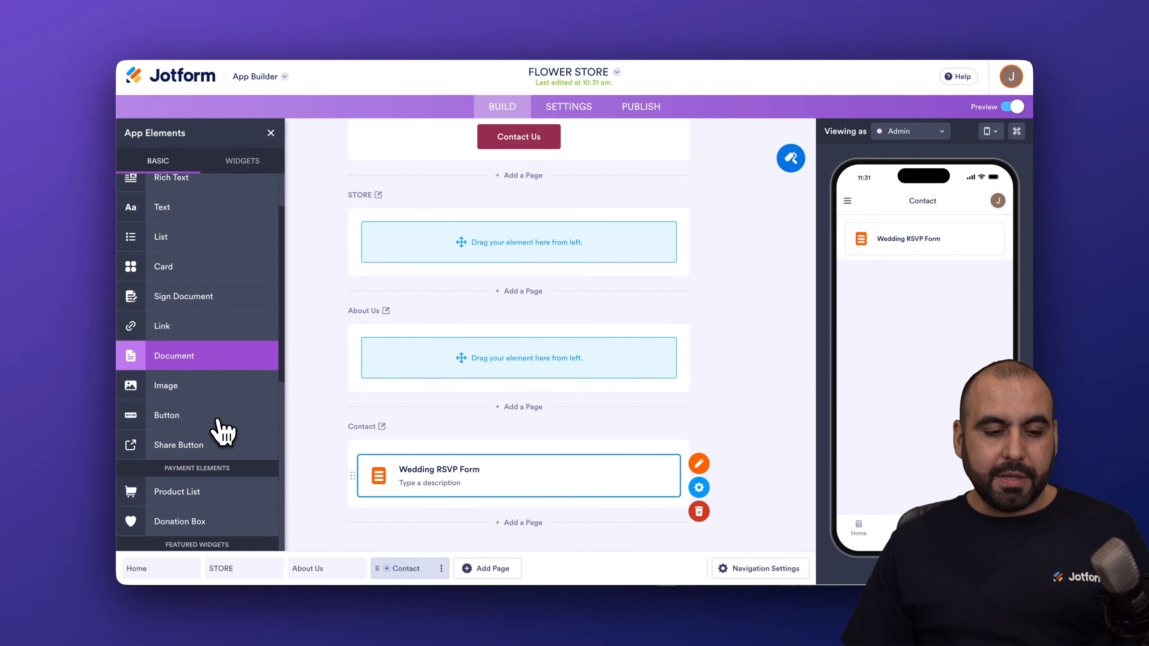
pyautogui.scroll(-2, 222, 432)
pyautogui.moveTo(239, 357); pyautogui.dragTo(432, 348)
pyautogui.scroll(1, 432, 347)
pyautogui.scroll(2, 434, 315)
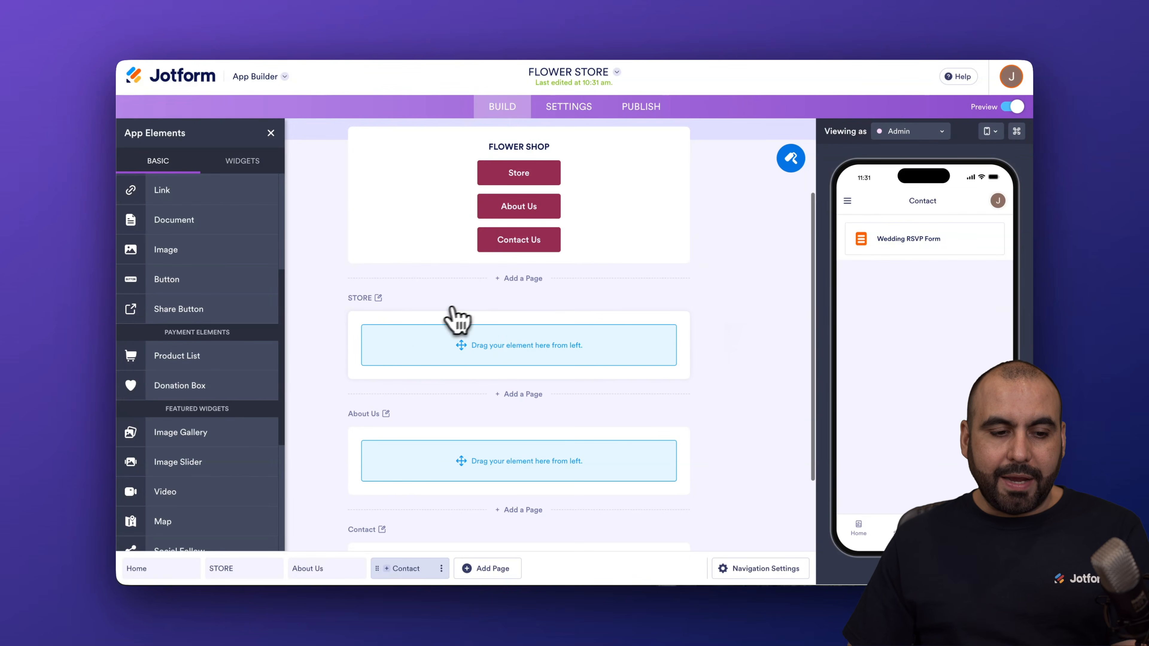
pyautogui.moveTo(190, 358); pyautogui.dragTo(494, 348)
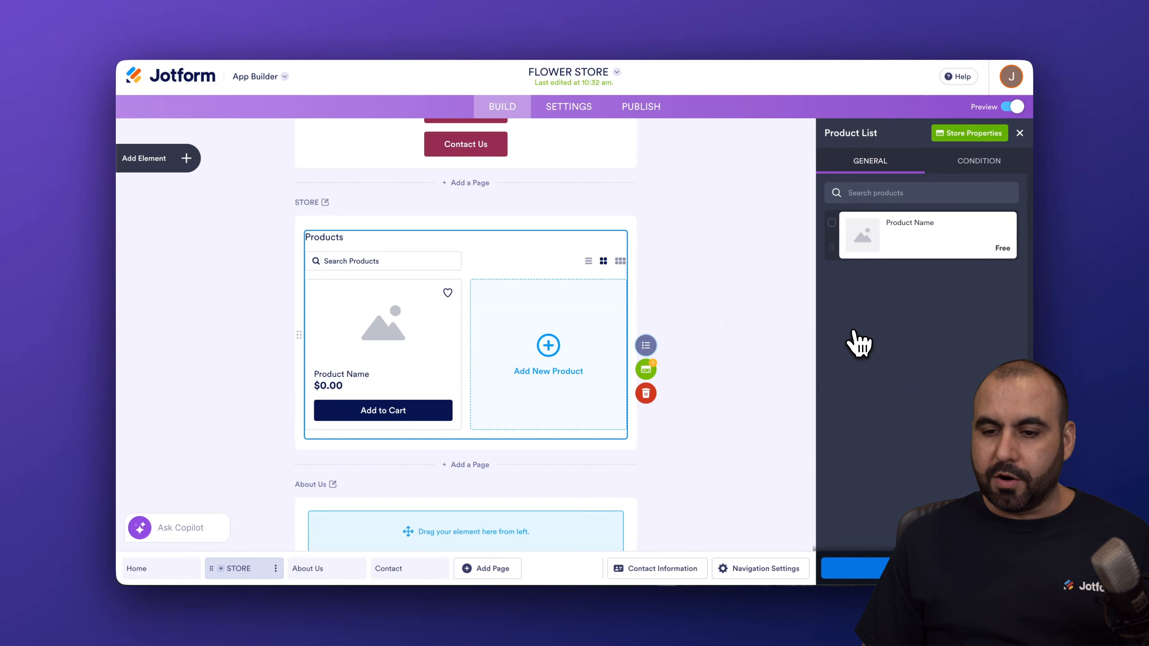
# Edit the first product: name it "Pink Flower", price it at 10 USD and upload flower.png as its image.
pyautogui.moveTo(945, 246)
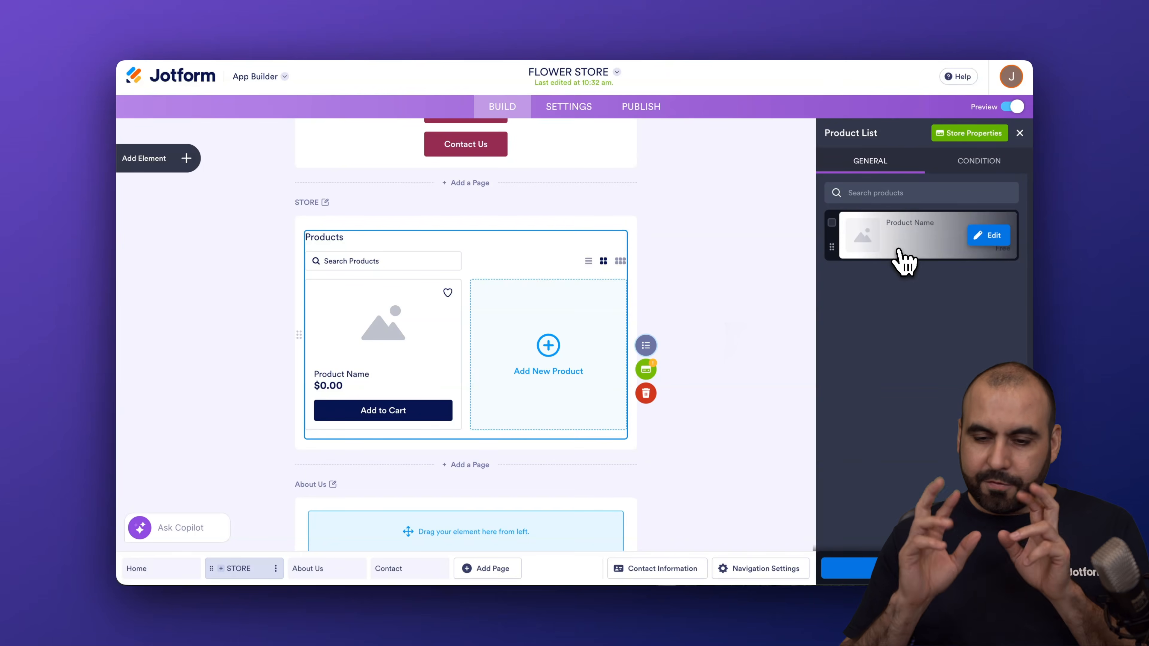
pyautogui.click(988, 236)
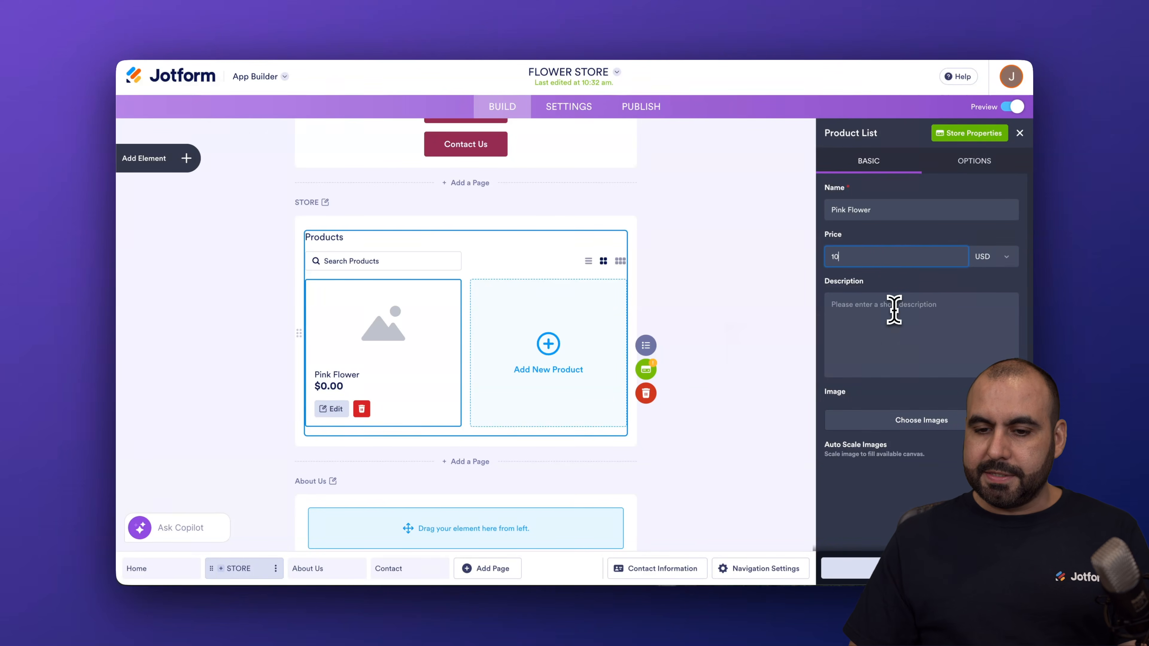
pyautogui.click(887, 332)
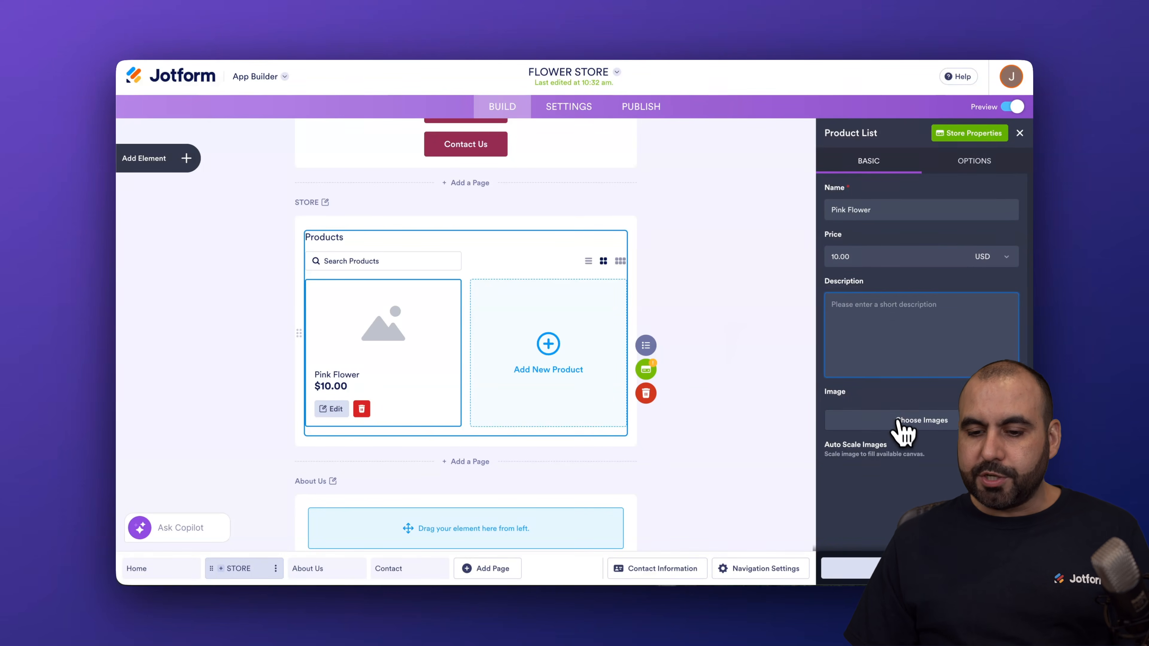
pyautogui.click(902, 430)
pyautogui.click(904, 500)
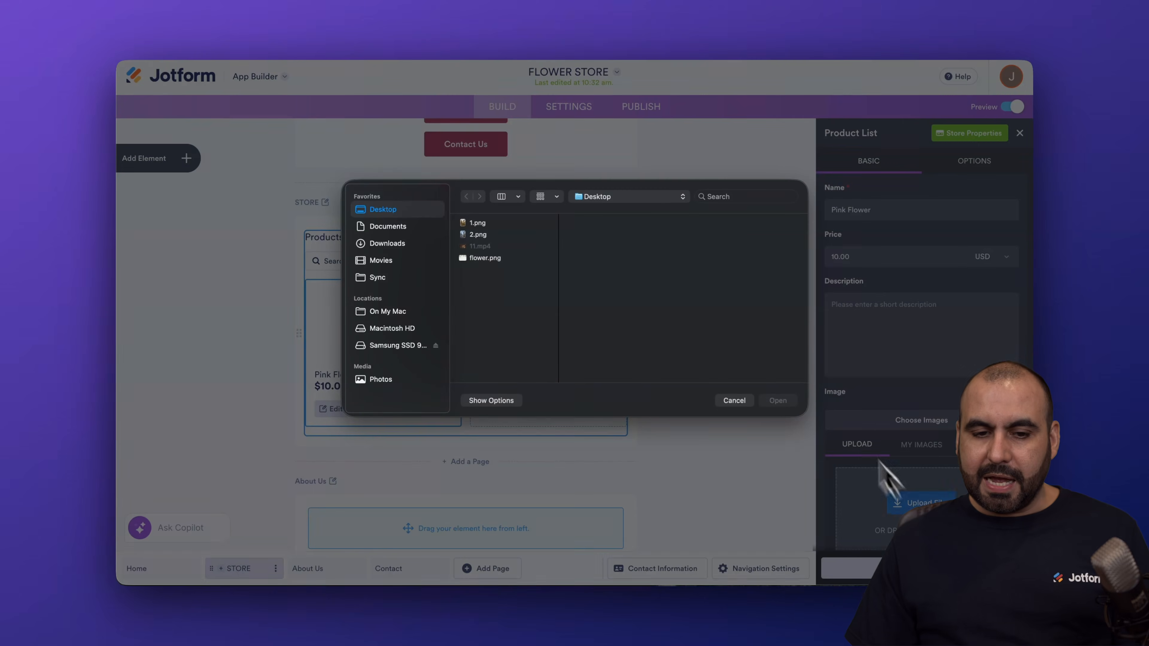
pyautogui.doubleClick(500, 260)
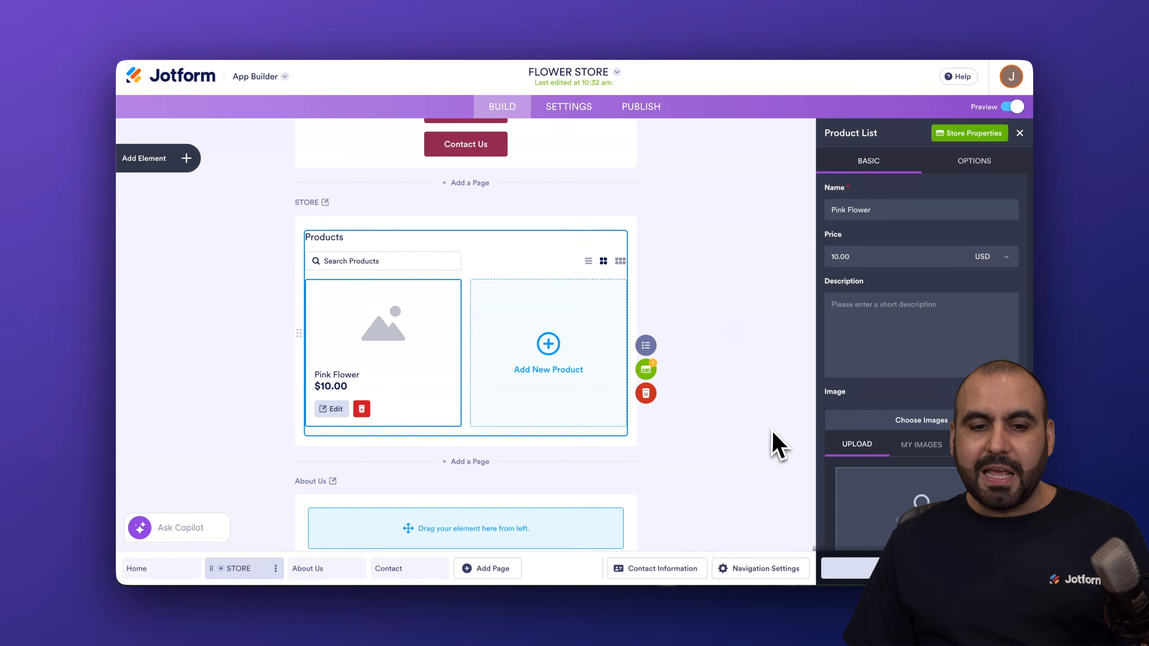
# Examine the quantity selector and product option settings of the Pink Flower product, and close the product properties.
pyautogui.click(975, 163)
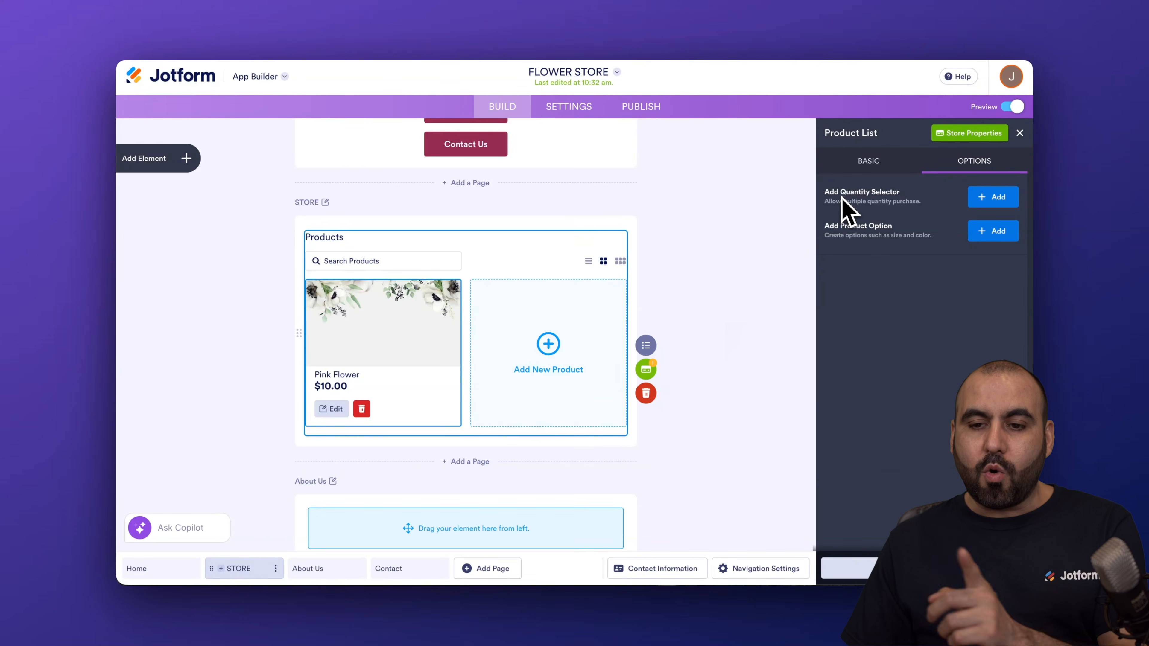
pyautogui.click(976, 200)
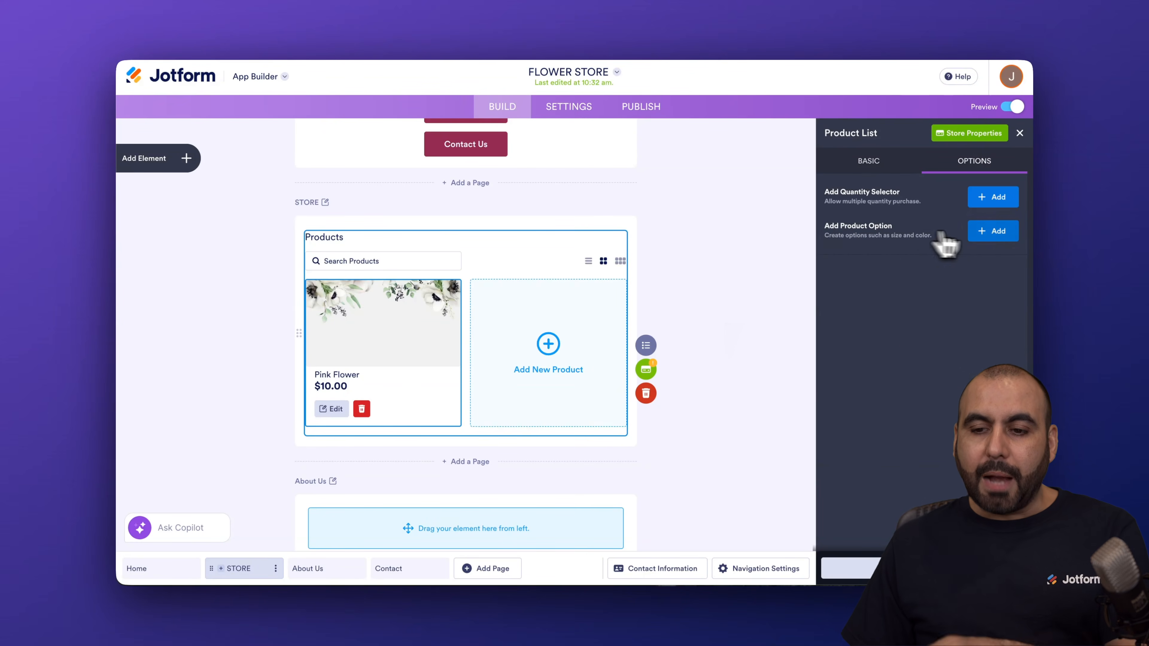
pyautogui.click(991, 232)
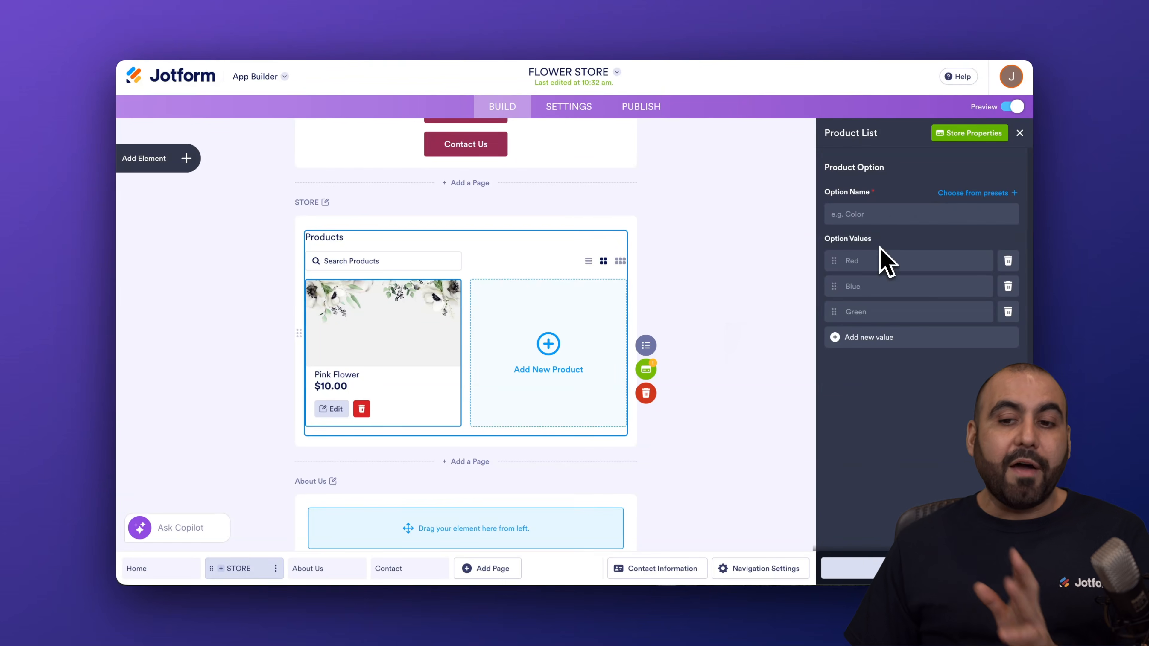
pyautogui.click(1019, 133)
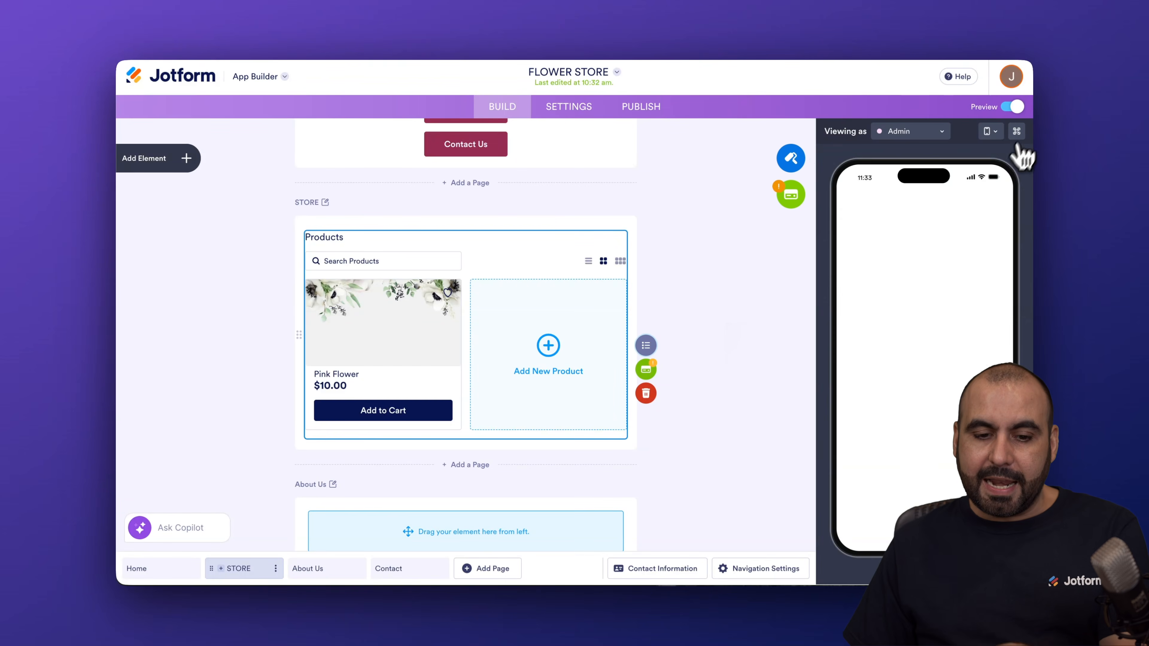
# Add a second product to the STORE product list and review the list's general and role-based access properties.
pyautogui.click(548, 348)
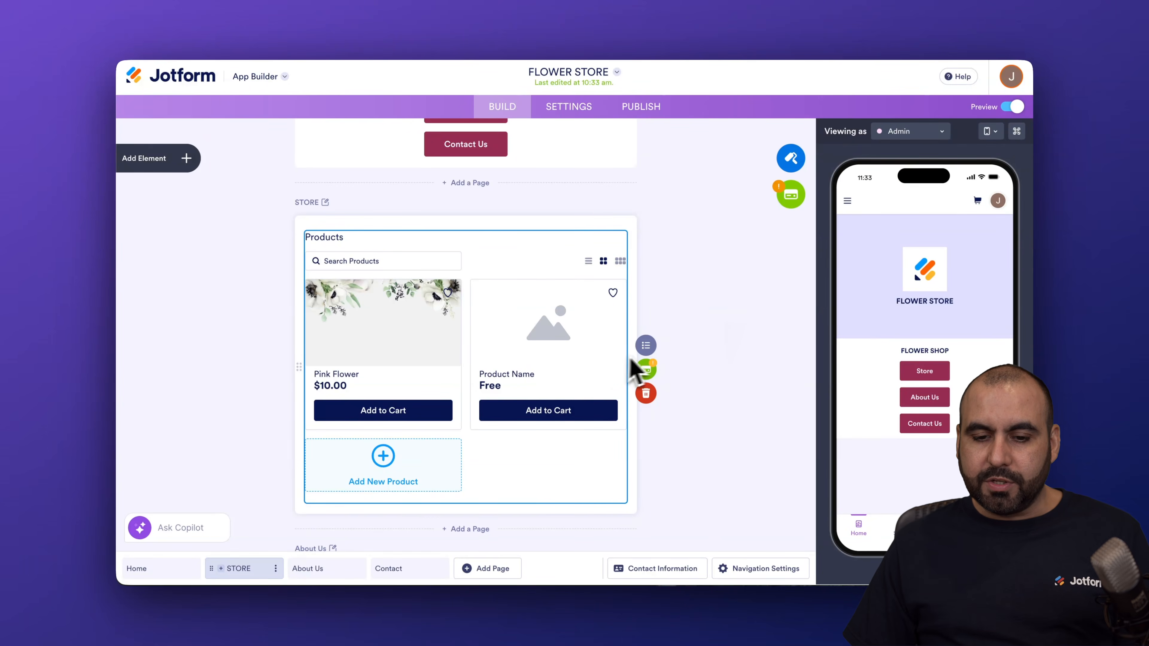
pyautogui.click(646, 346)
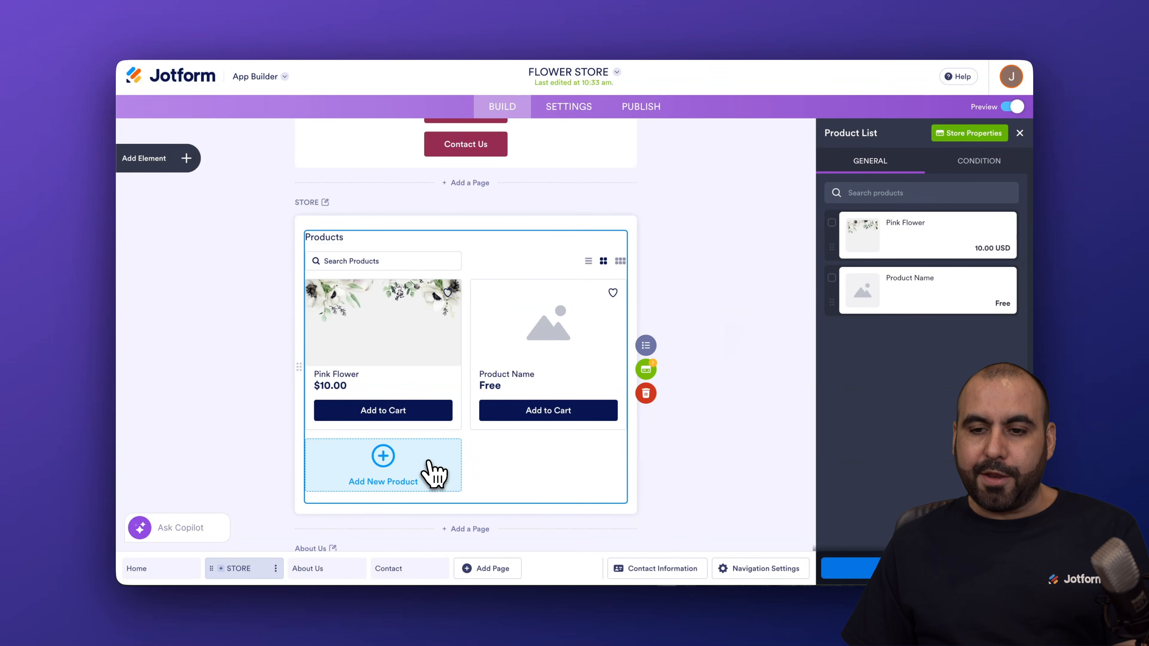
pyautogui.click(960, 176)
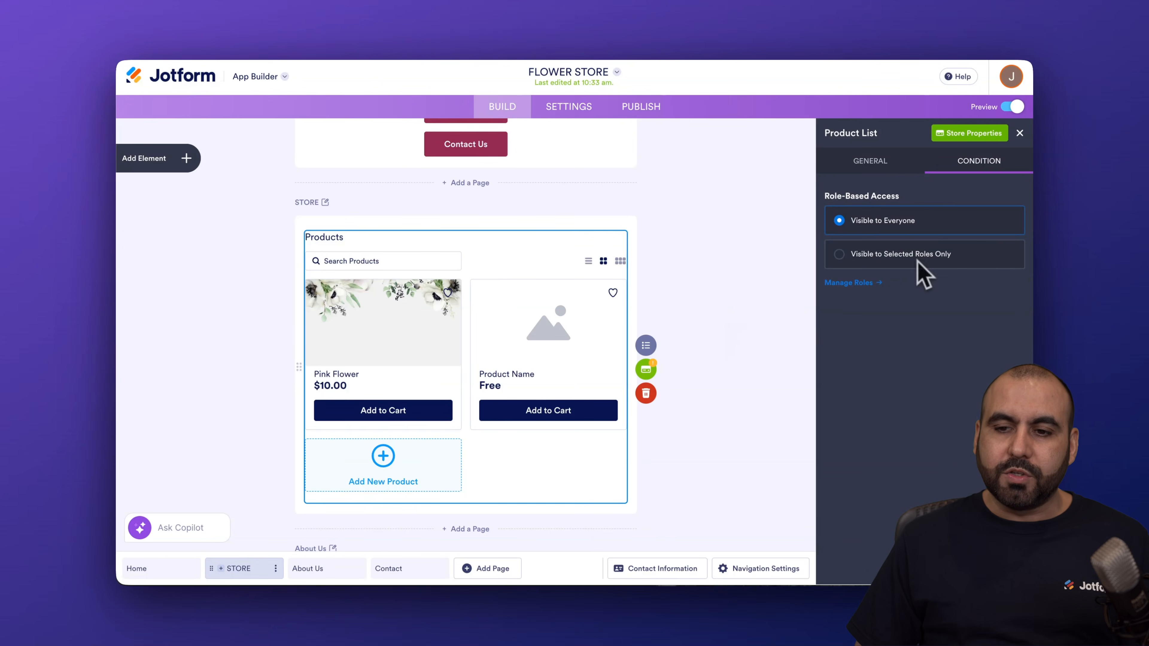
pyautogui.click(1018, 141)
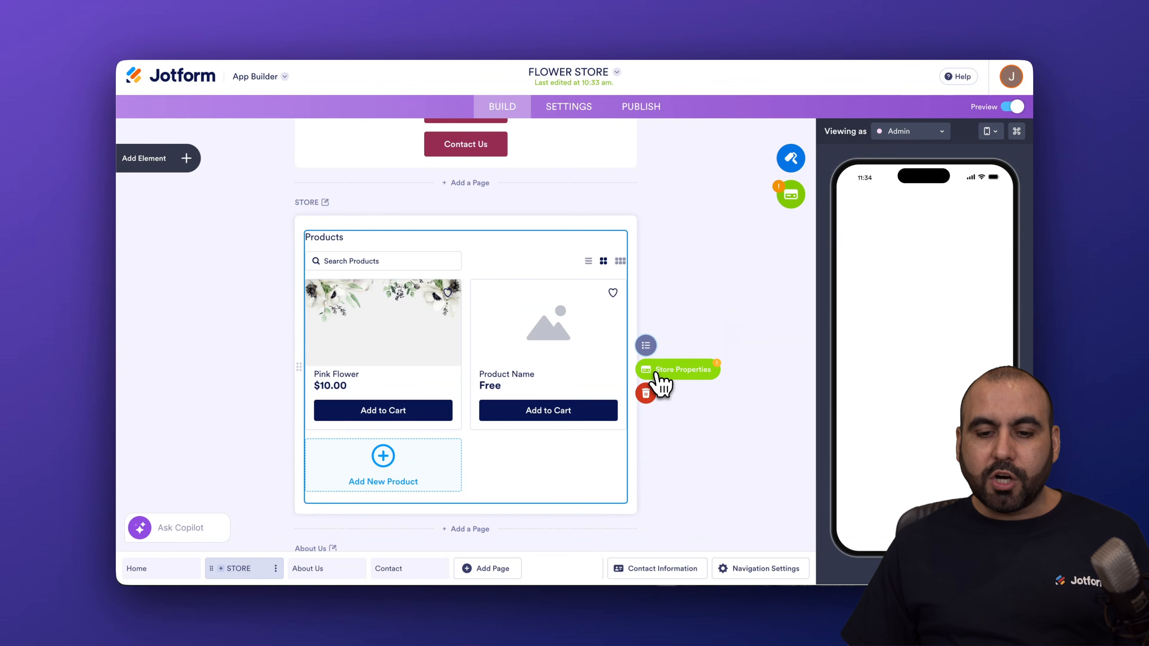
# Open the store properties, browse the payment gateways available for a new payment connection, and close the gateway list without choosing one.
pyautogui.click(651, 370)
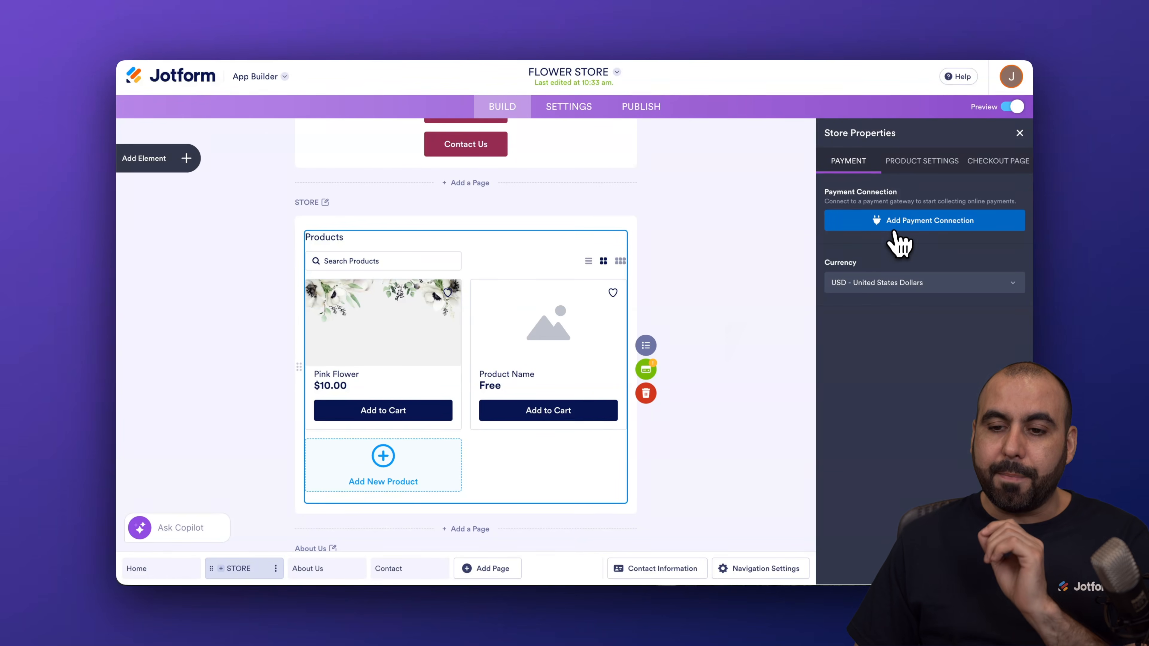
pyautogui.click(916, 226)
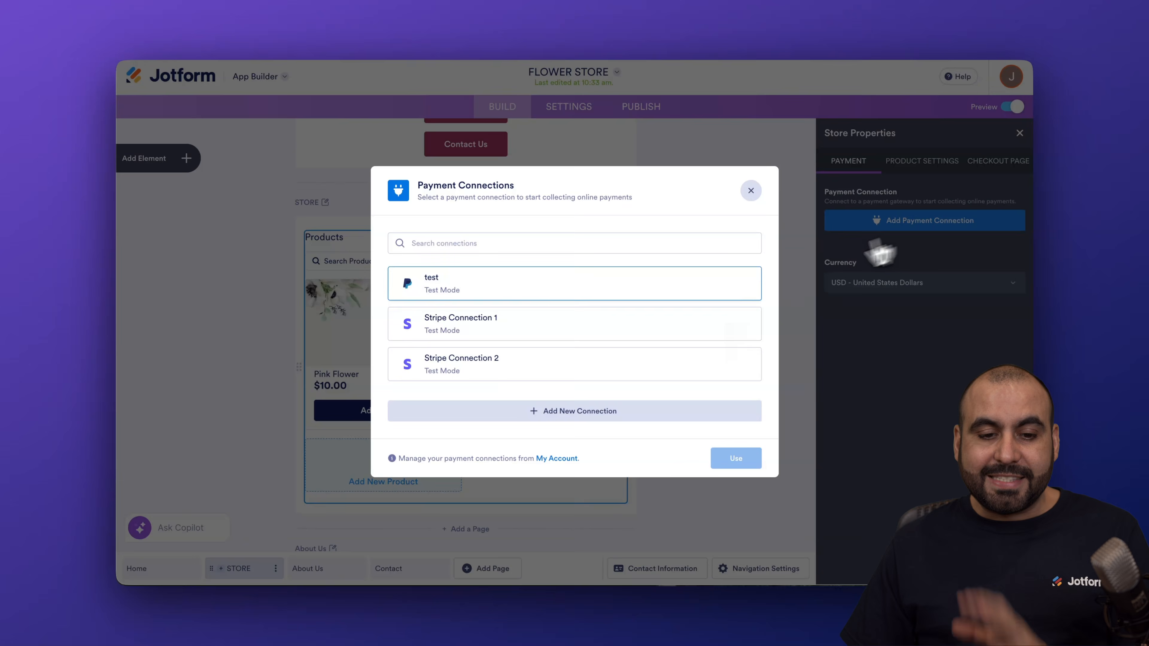
pyautogui.click(607, 410)
pyautogui.scroll(-10, 587, 421)
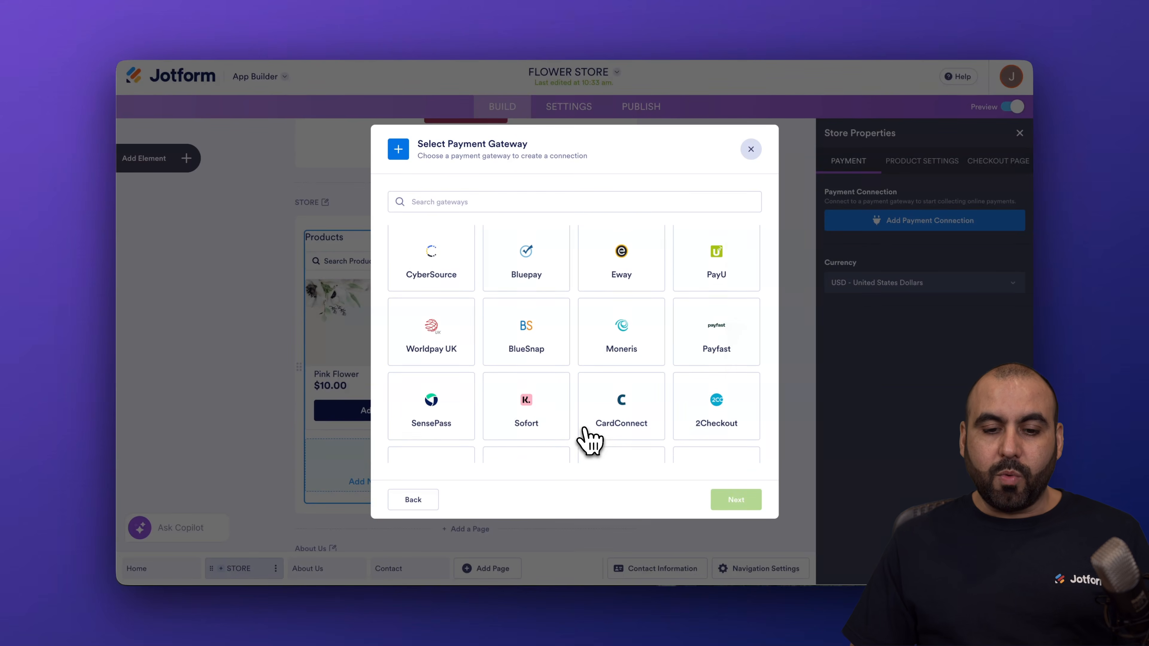
pyautogui.scroll(10, 586, 430)
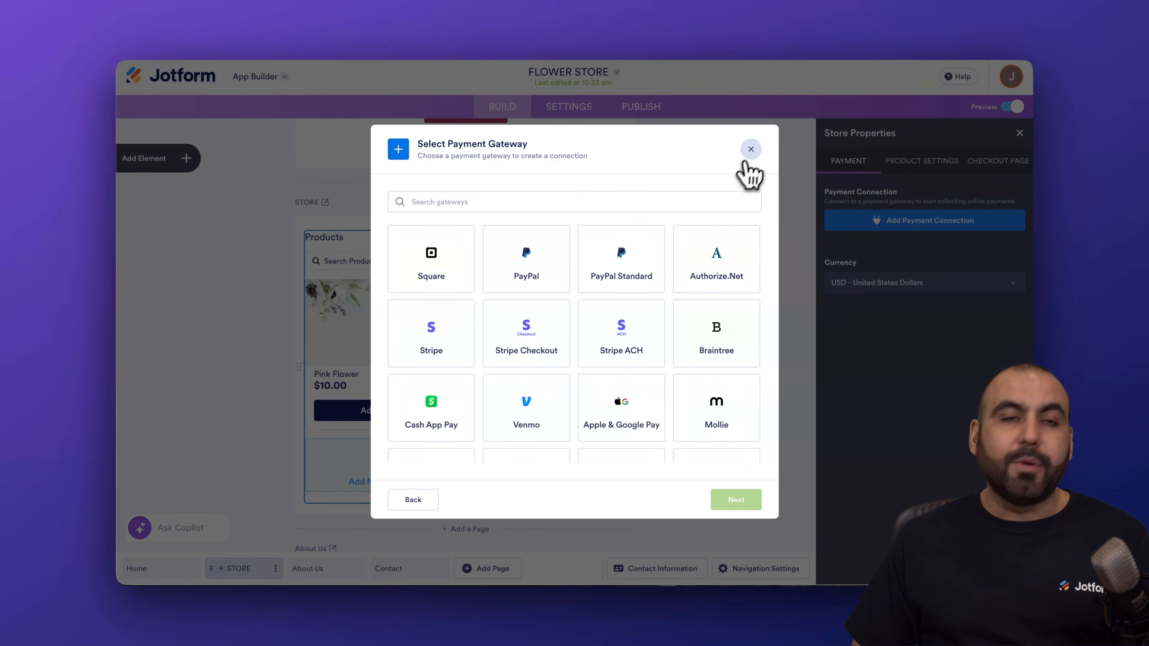
pyautogui.click(750, 151)
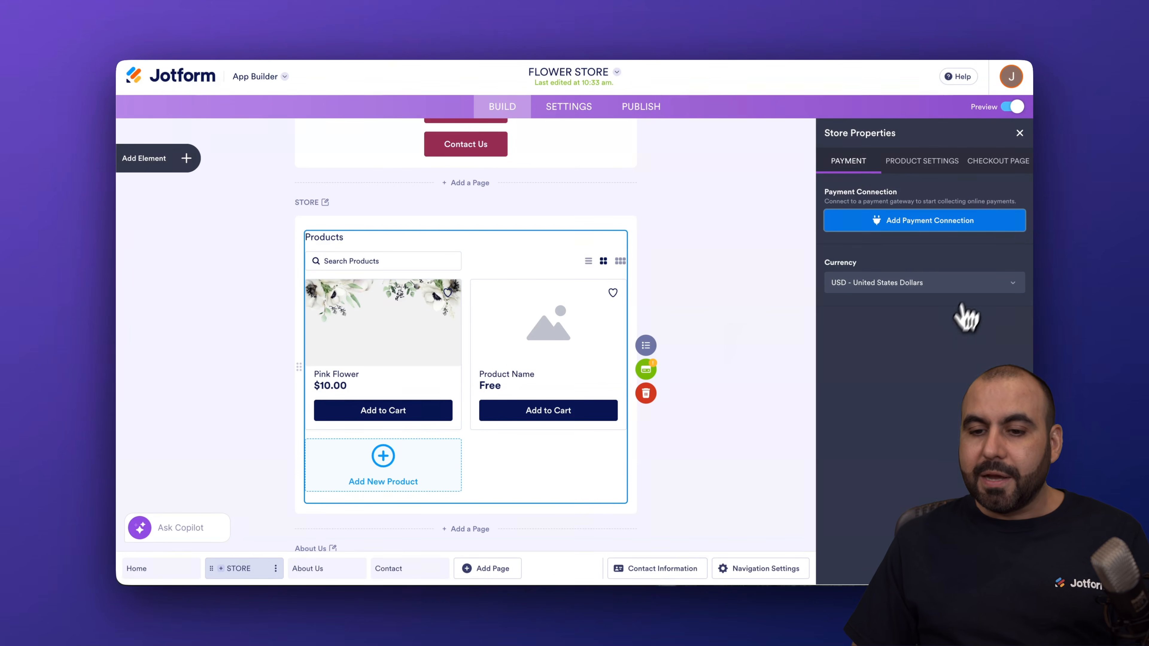
# Review the store's currency choices and checkout page settings, and close the store properties.
pyautogui.click(971, 287)
pyautogui.click(988, 520)
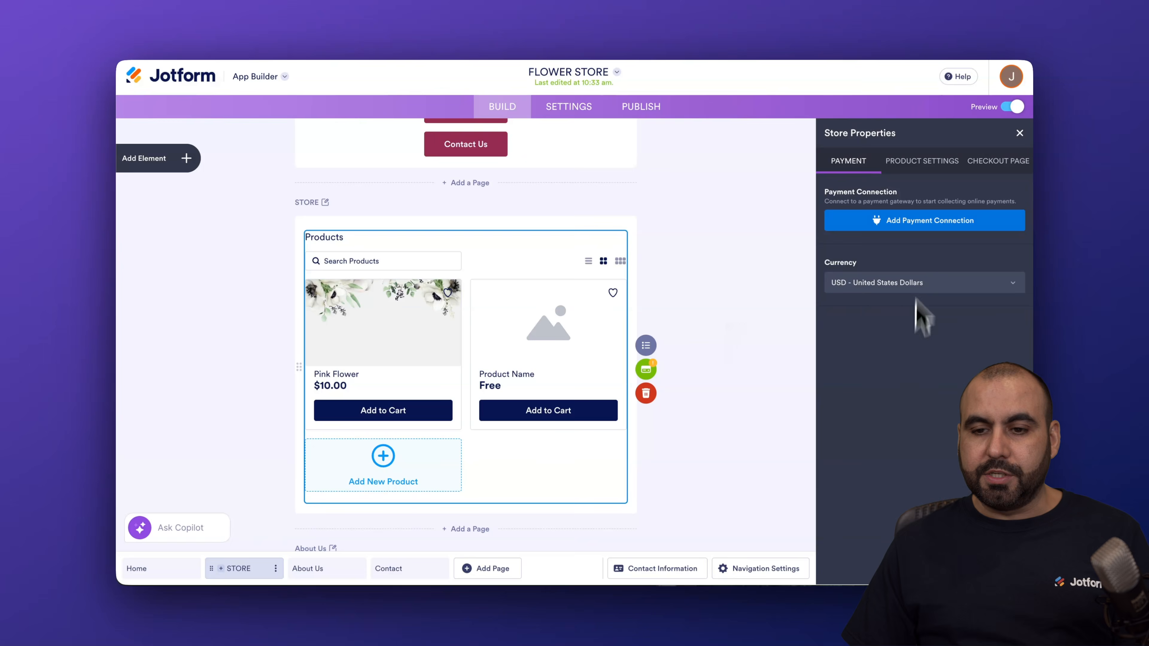
pyautogui.click(993, 164)
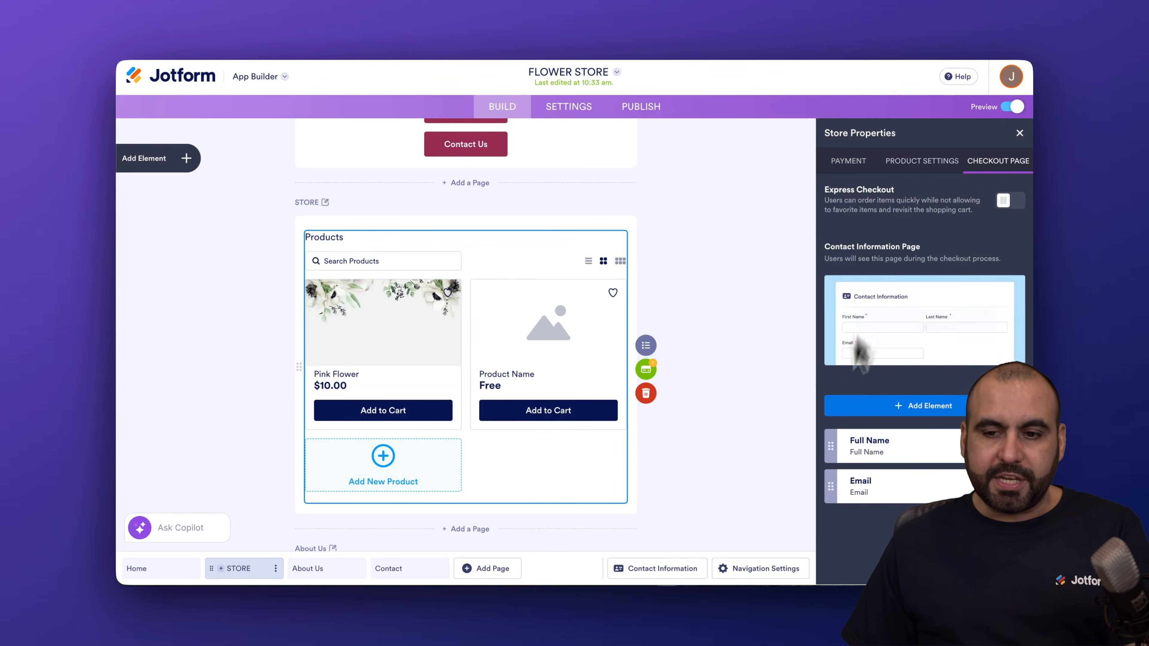
pyautogui.click(1019, 133)
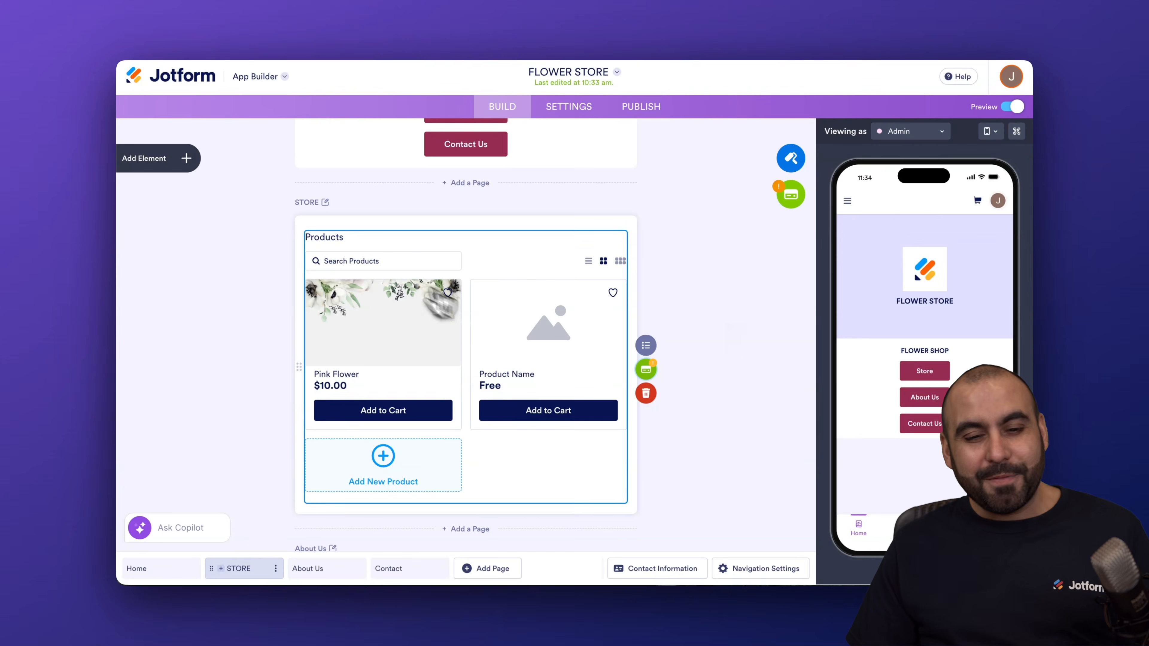
# Add an Image Gallery element to the empty About Us page.
pyautogui.click(194, 157)
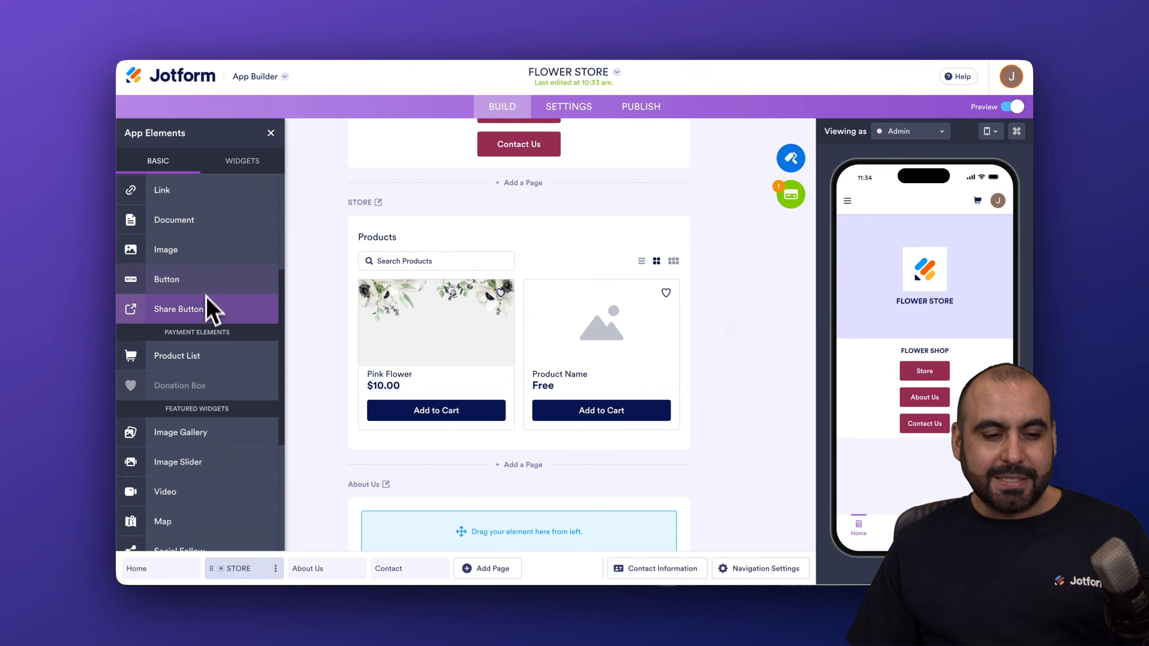
pyautogui.scroll(-2, 218, 344)
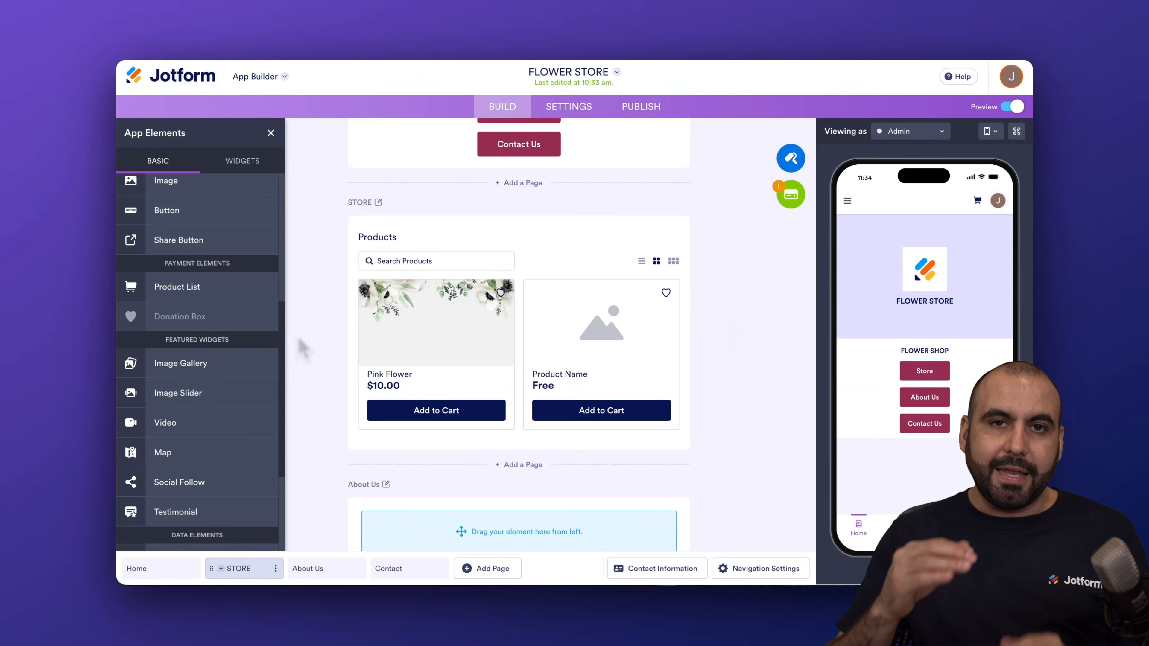
pyautogui.scroll(-1, 224, 375)
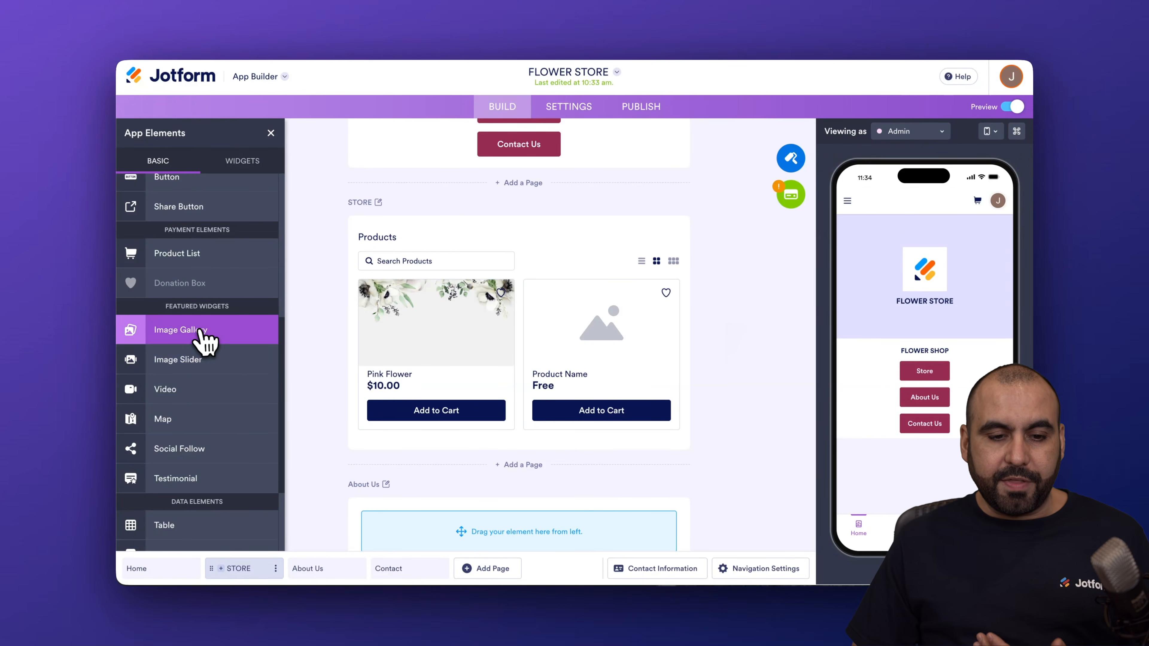
pyautogui.scroll(-5, 341, 456)
pyautogui.moveTo(200, 335); pyautogui.dragTo(474, 341)
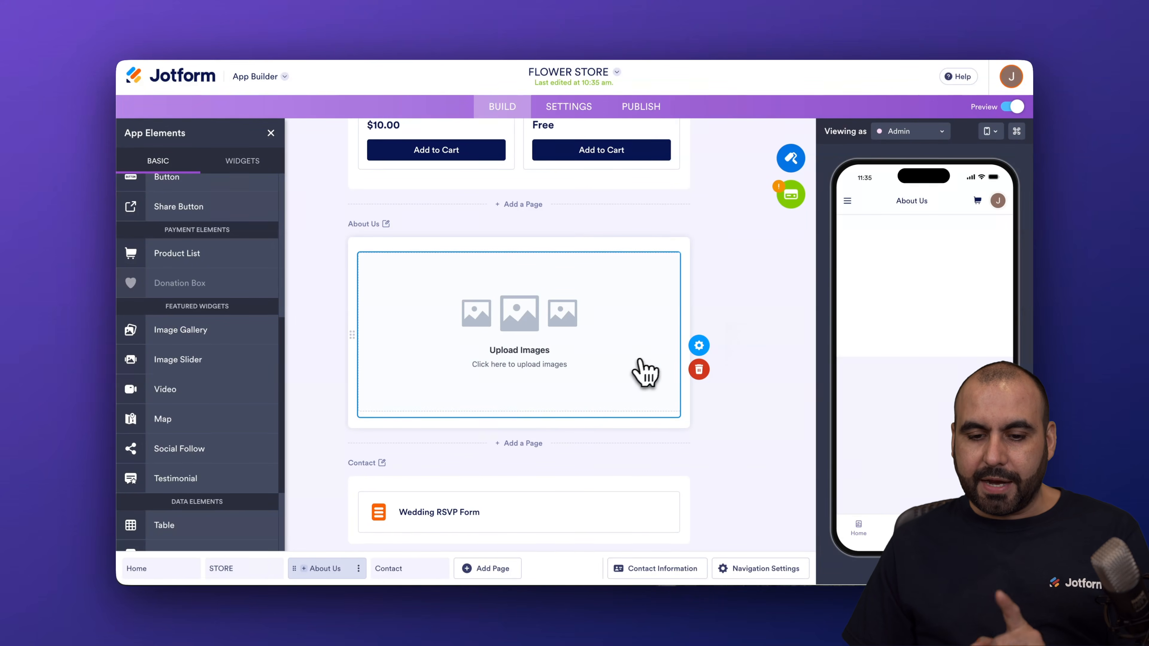
# Examine the image gallery's layout, image and role-based access settings, and close its properties.
pyautogui.click(698, 345)
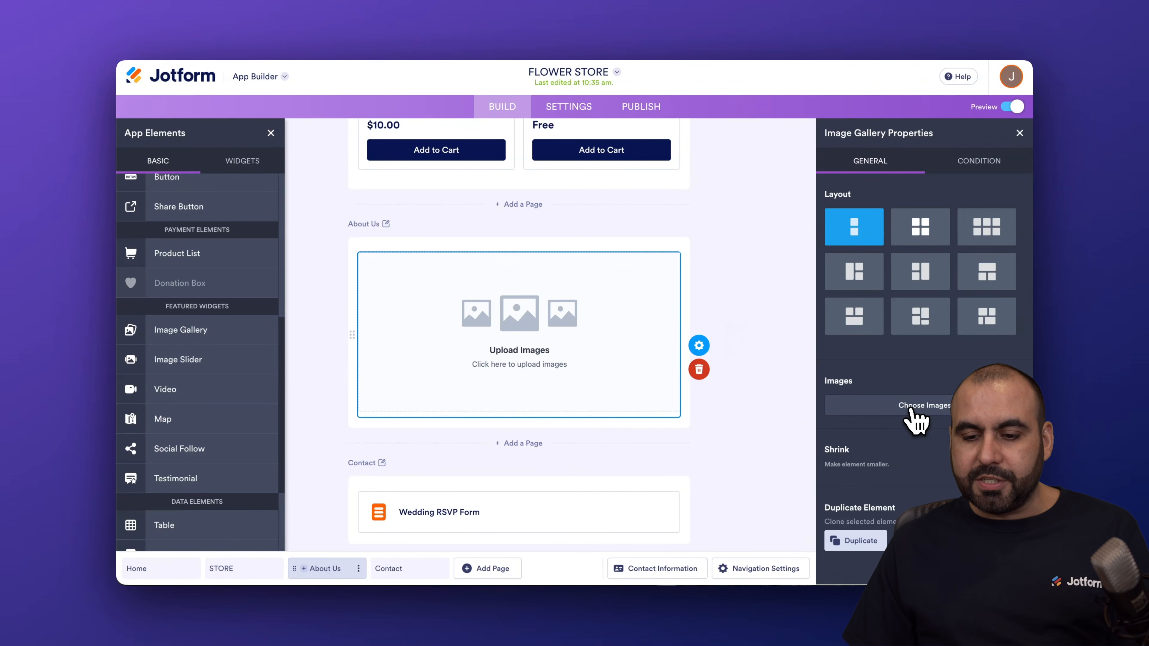
pyautogui.click(990, 166)
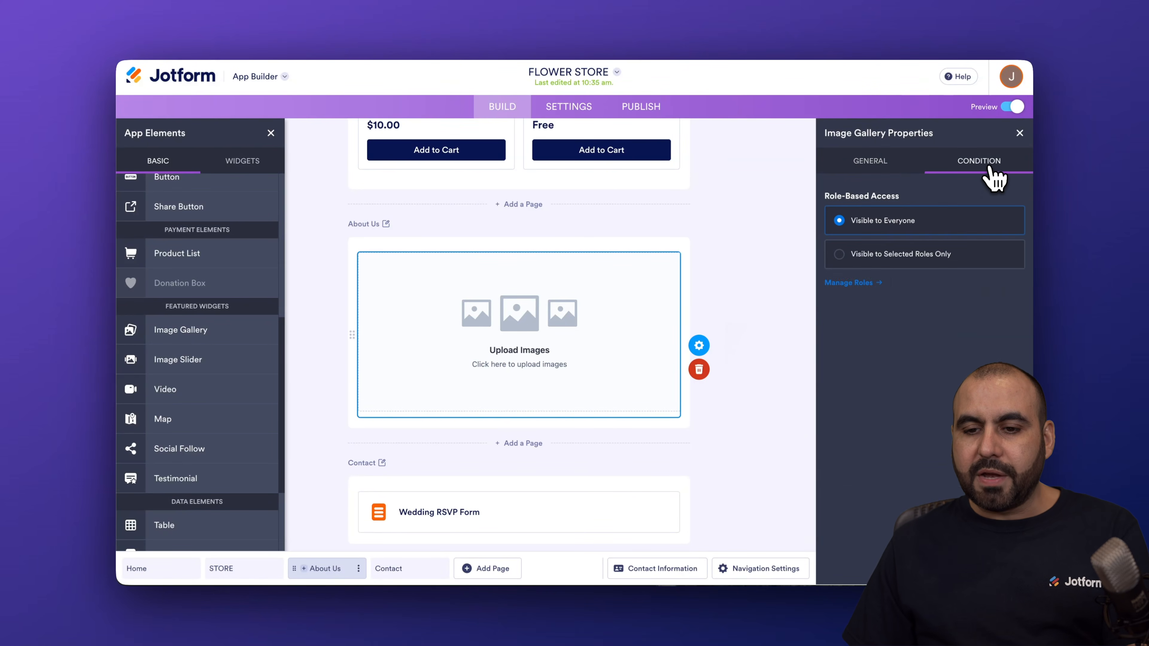
pyautogui.click(849, 169)
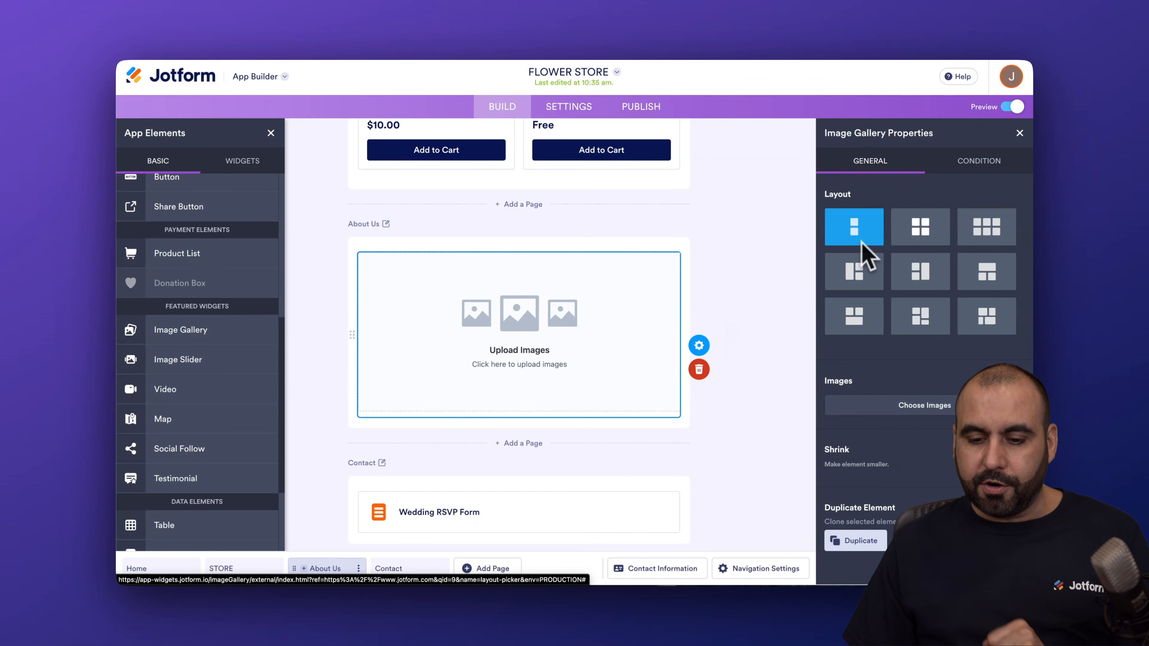
pyautogui.click(1019, 133)
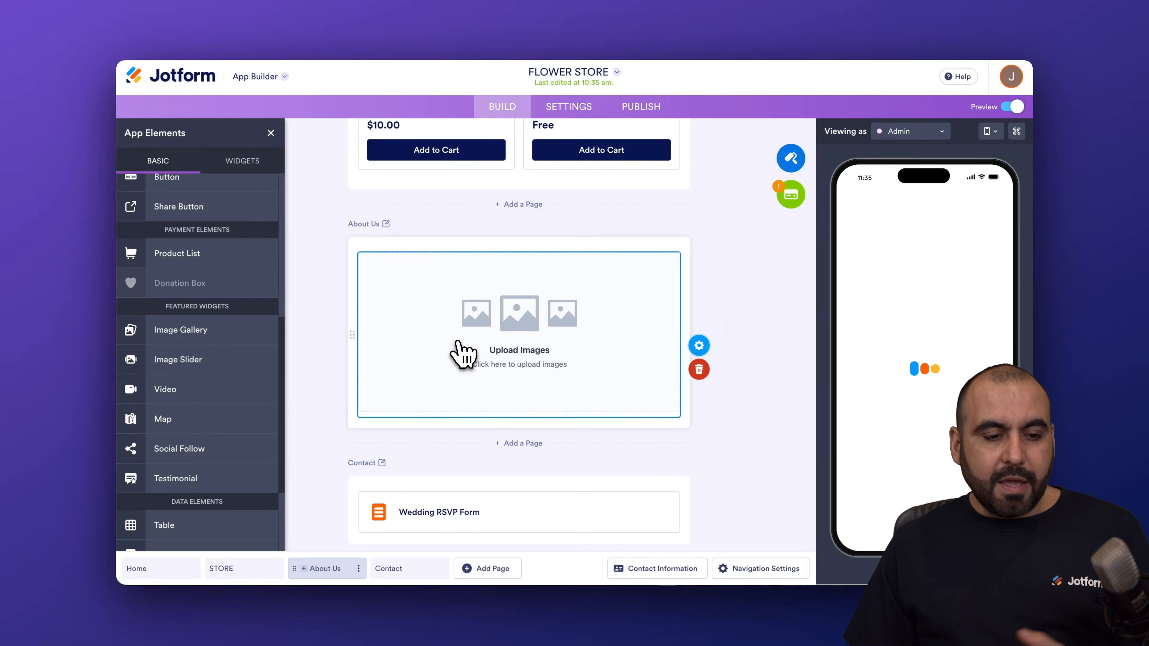
# Add a Rich Text element above the gallery on the About Us page, open its text for editing, and clear both elements from the page.
pyautogui.scroll(5, 215, 357)
pyautogui.moveTo(186, 248); pyautogui.dragTo(468, 271)
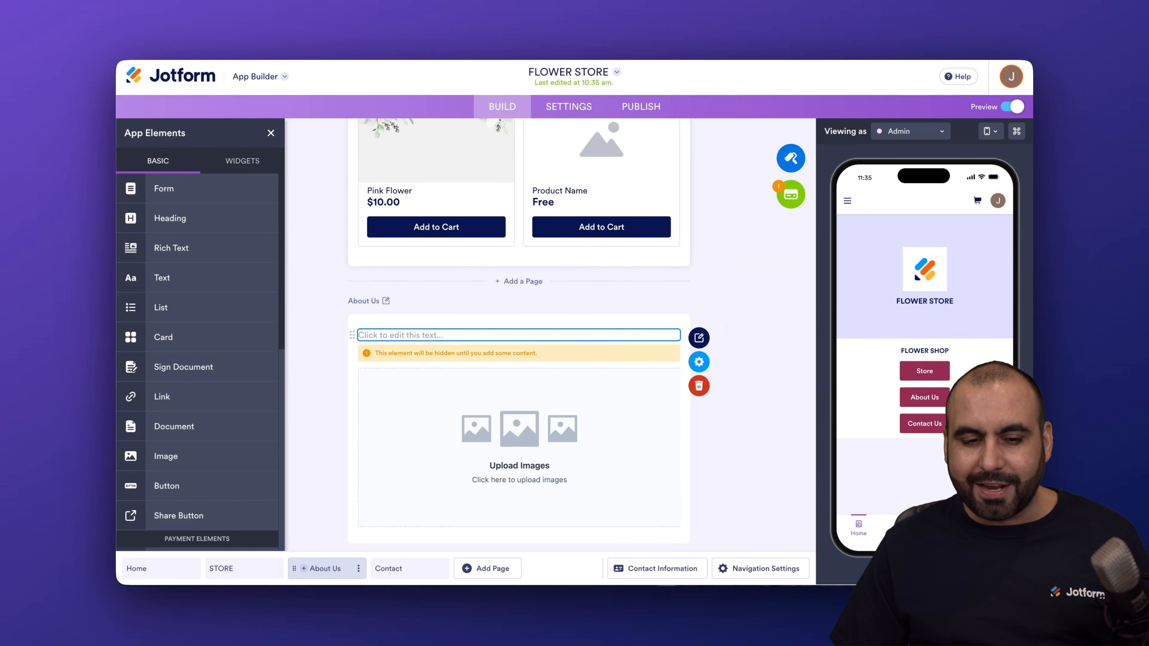
pyautogui.click(531, 335)
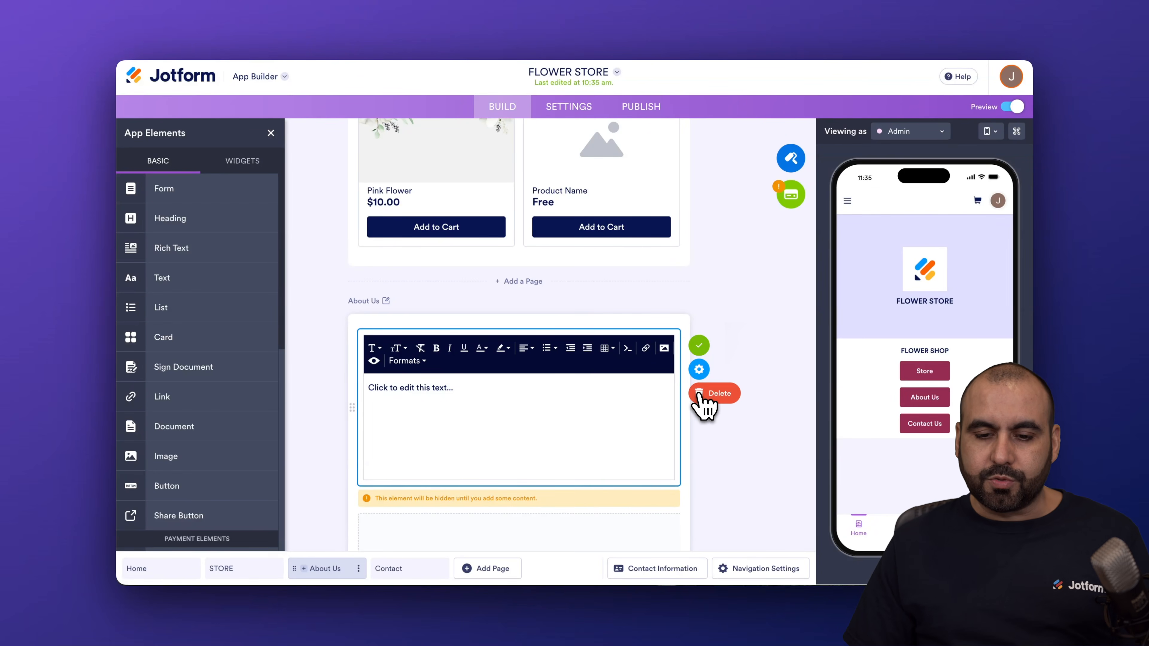
pyautogui.click(714, 393)
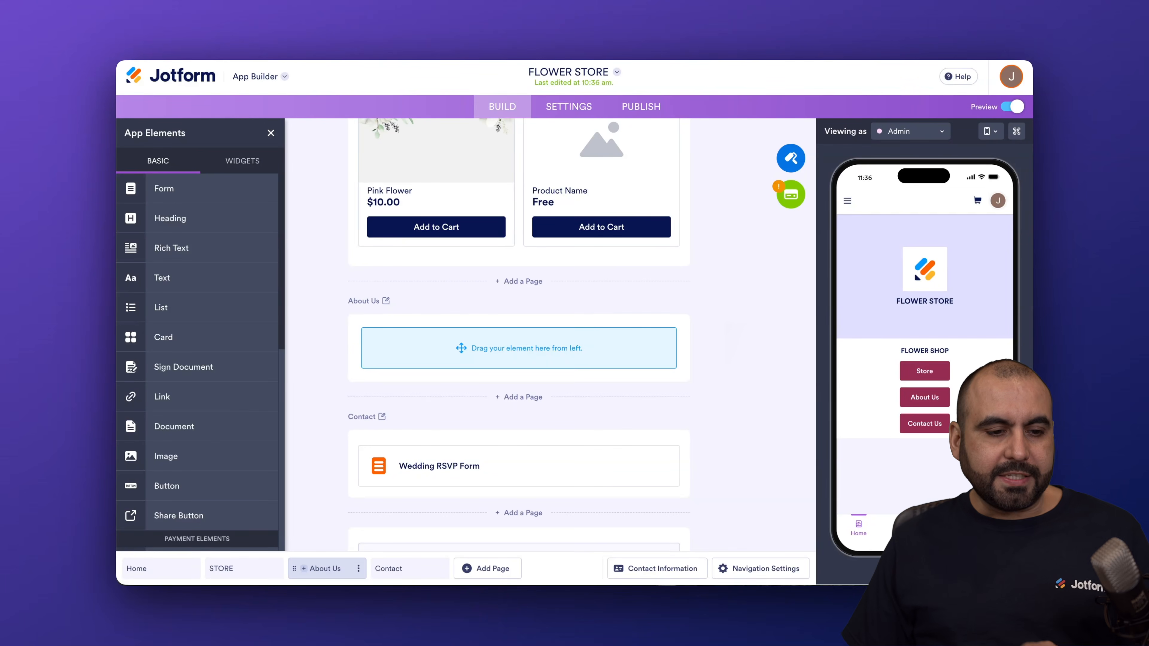
# Add a Video element to the empty About Us page.
pyautogui.scroll(-10, 204, 449)
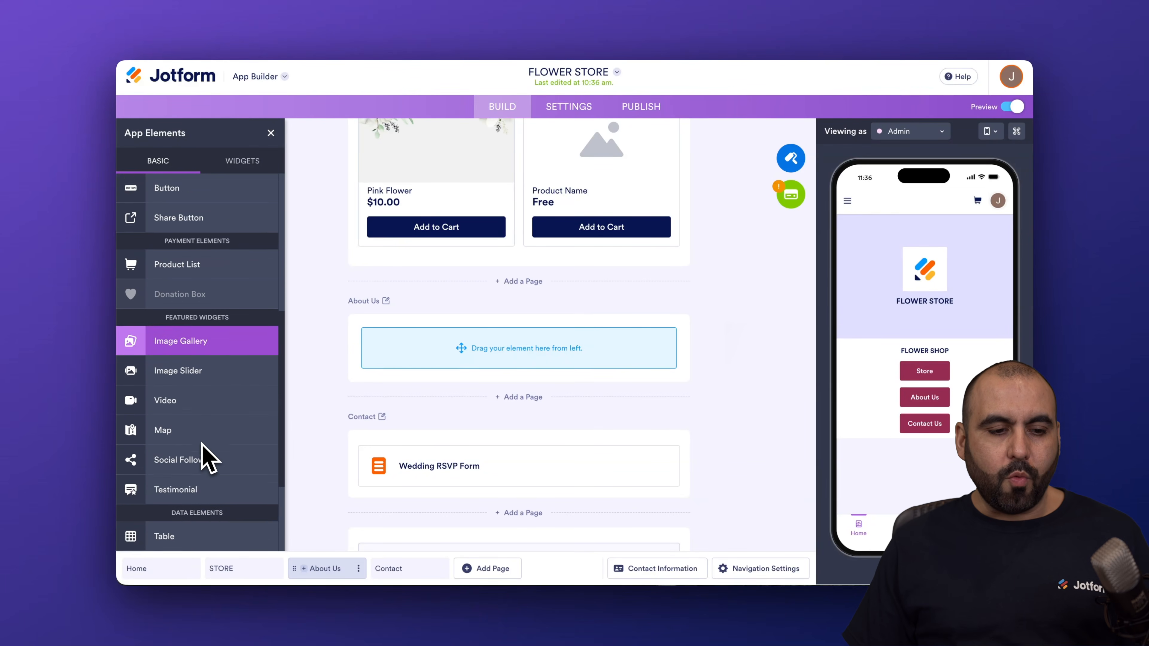
pyautogui.scroll(-2, 205, 457)
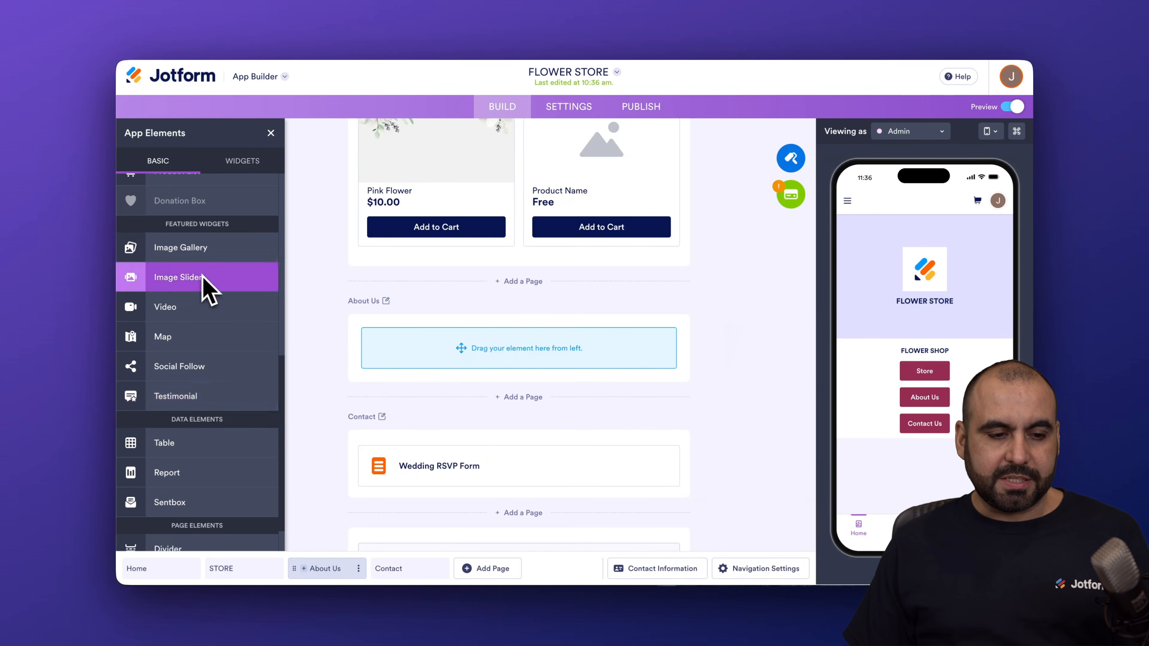
pyautogui.moveTo(211, 318); pyautogui.dragTo(503, 352)
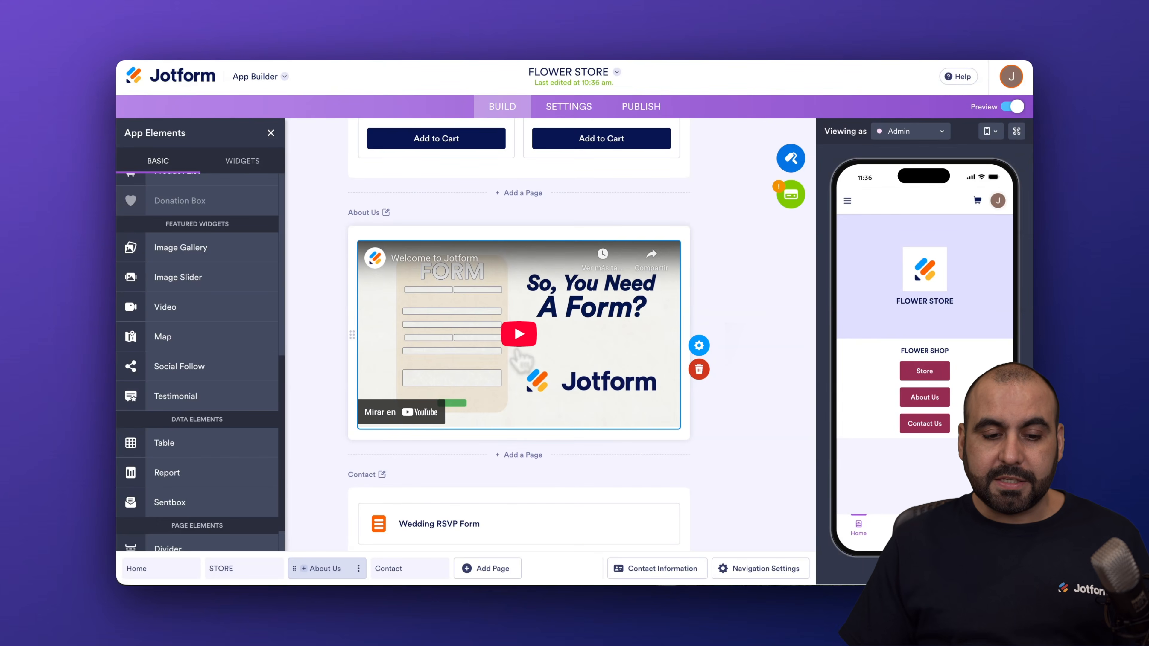
# Open the video's properties, try the Shrink option on it, and switch Shrink off again.
pyautogui.click(700, 347)
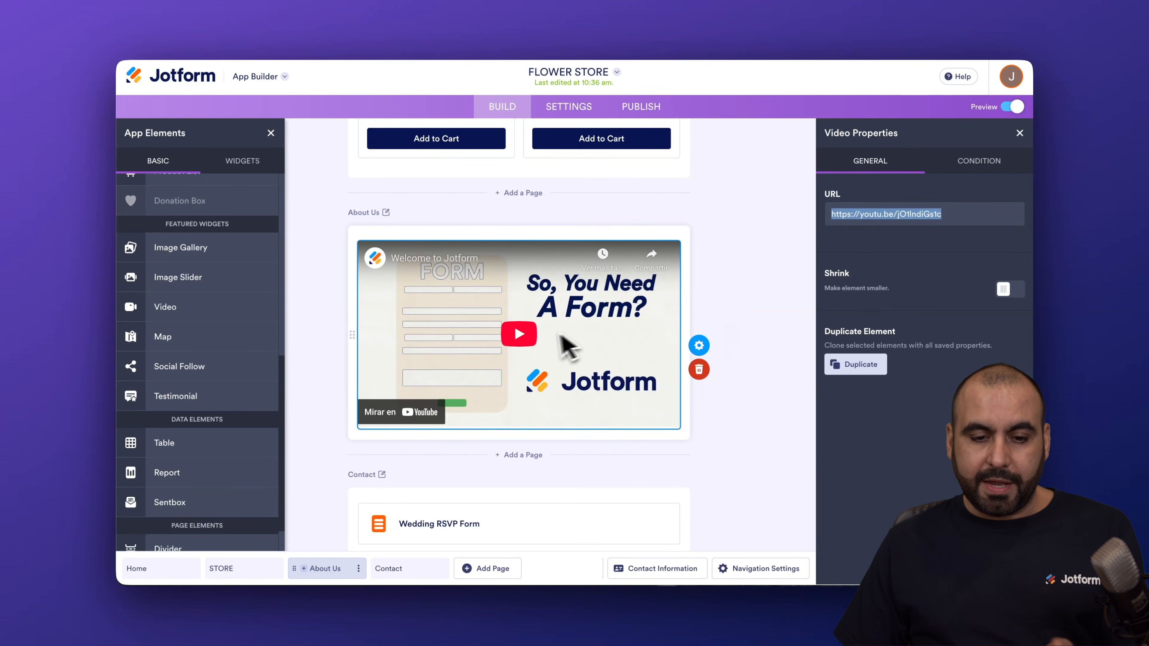
pyautogui.click(1018, 292)
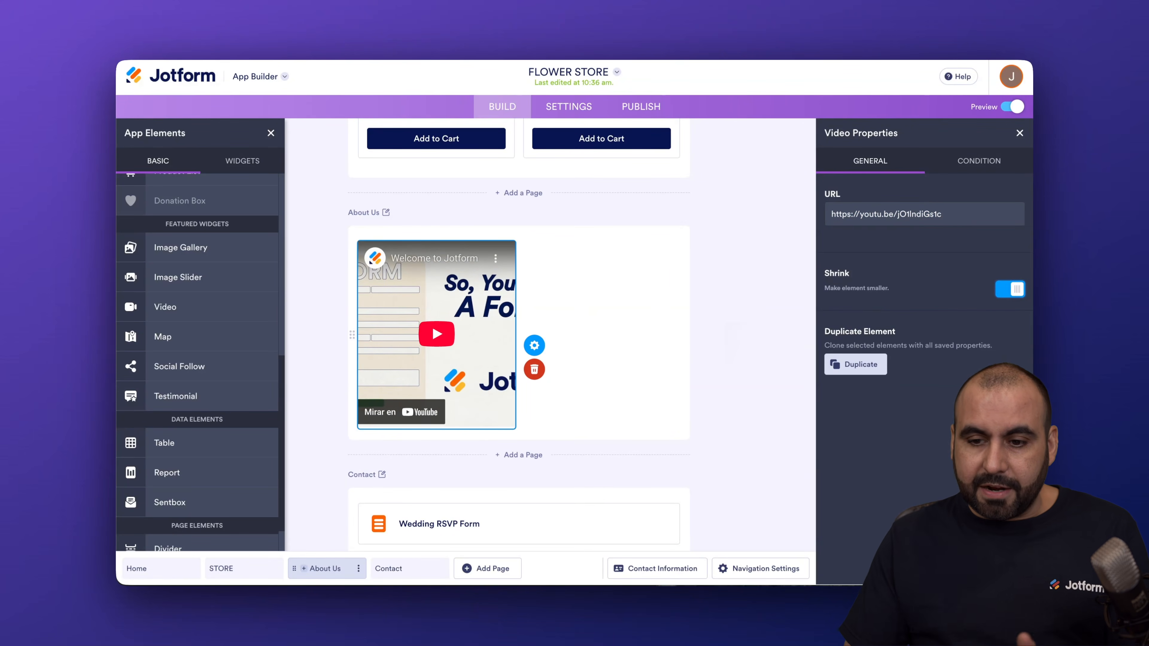
pyautogui.click(1013, 291)
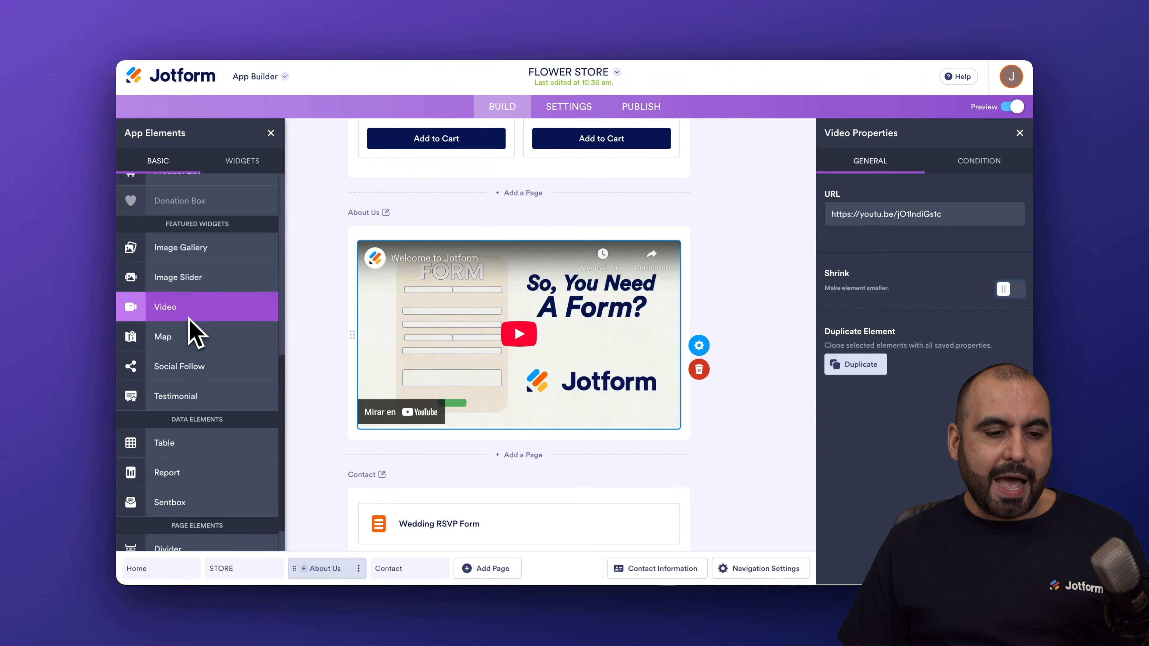
# Add a Map element below the video and a Testimonial element below the map on the About Us page.
pyautogui.moveTo(195, 346); pyautogui.dragTo(468, 453)
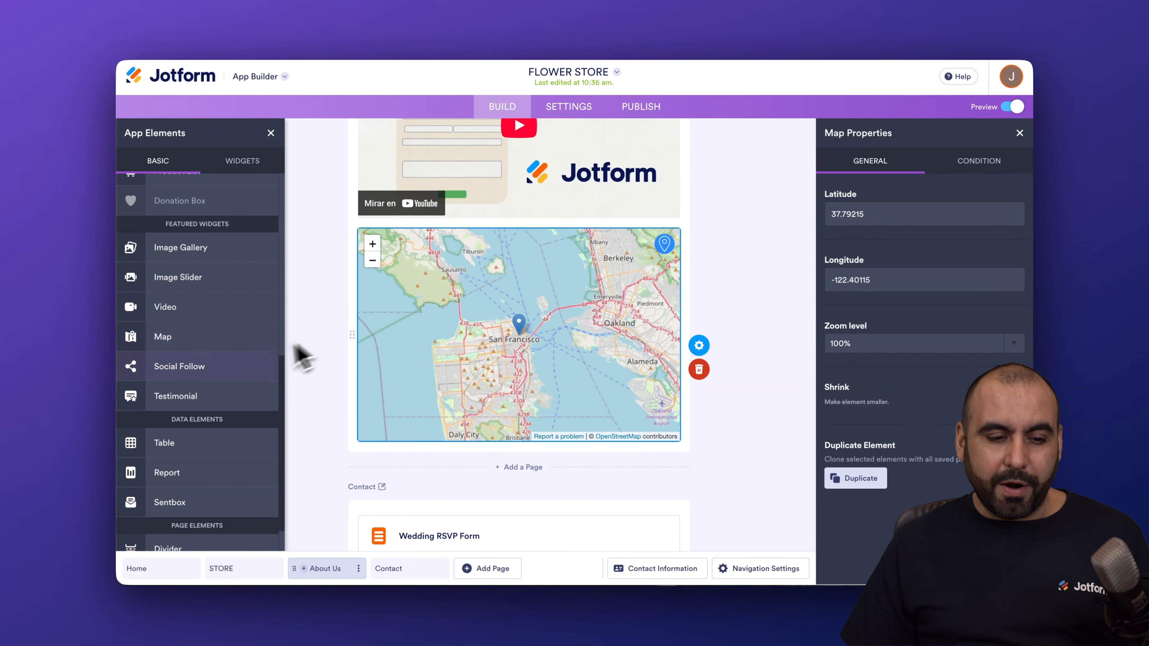
pyautogui.moveTo(221, 399); pyautogui.dragTo(551, 460)
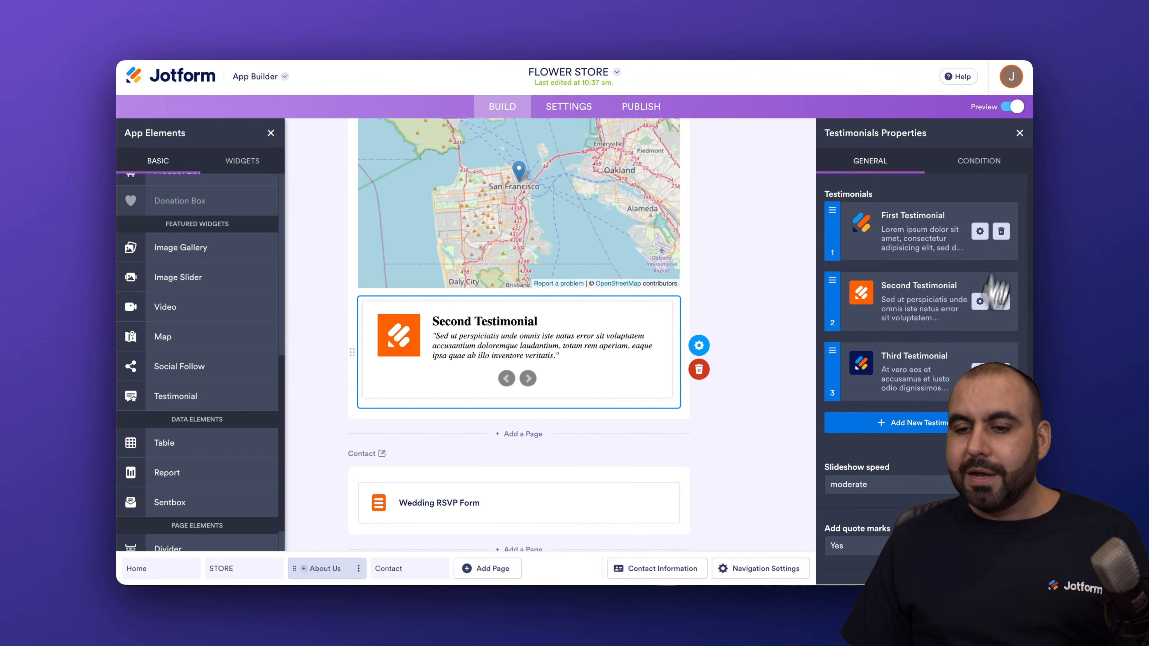
# Open the first testimonial, review its label, image and text, and save it.
pyautogui.click(980, 231)
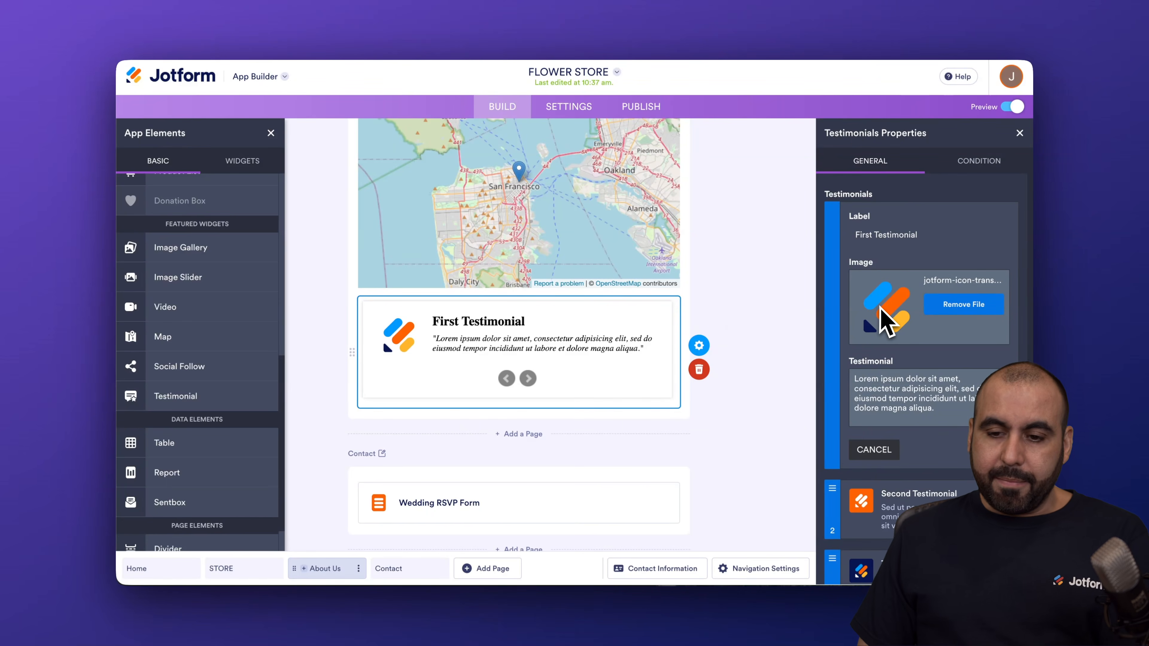
pyautogui.scroll(-1, 881, 310)
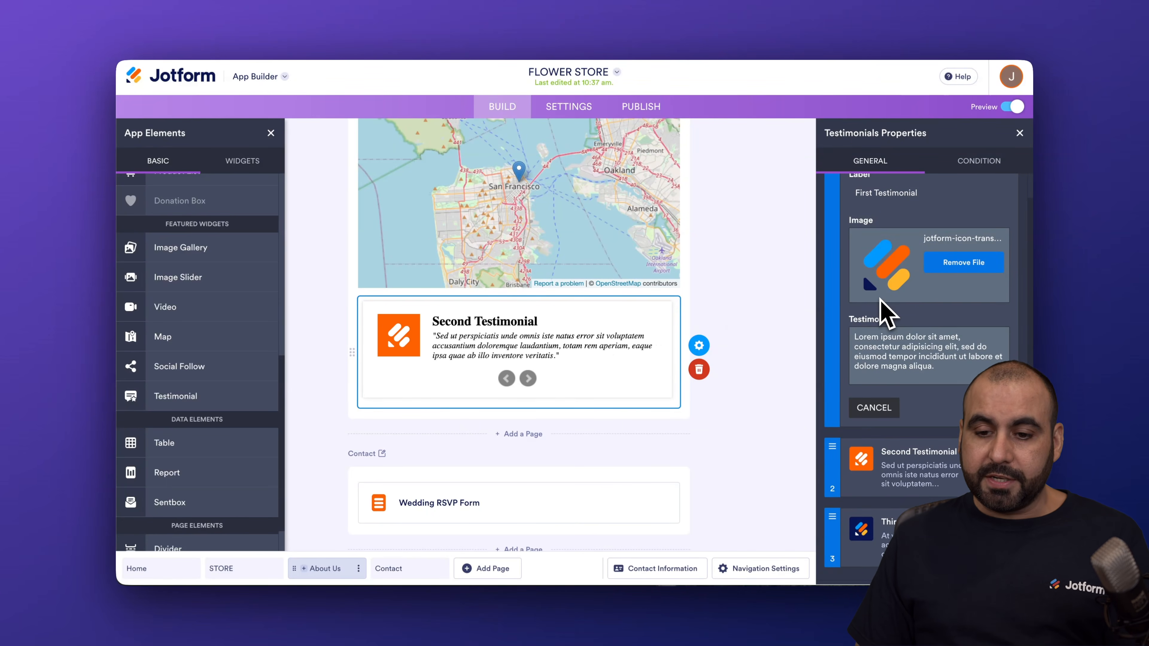
pyautogui.scroll(-2, 882, 303)
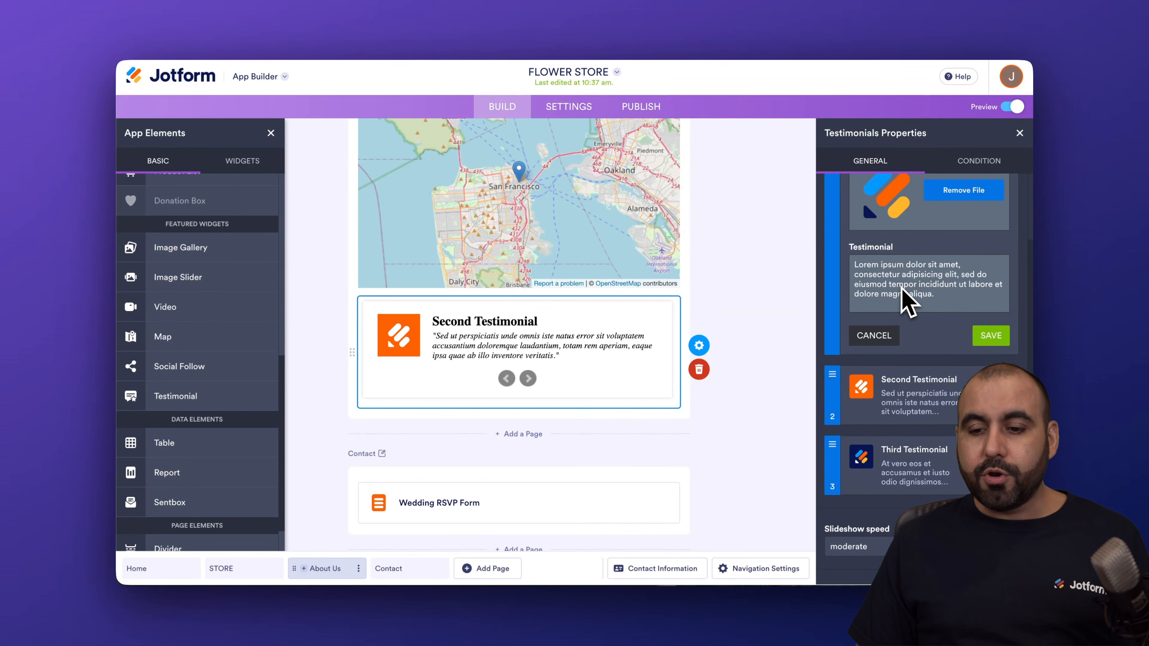
pyautogui.click(983, 336)
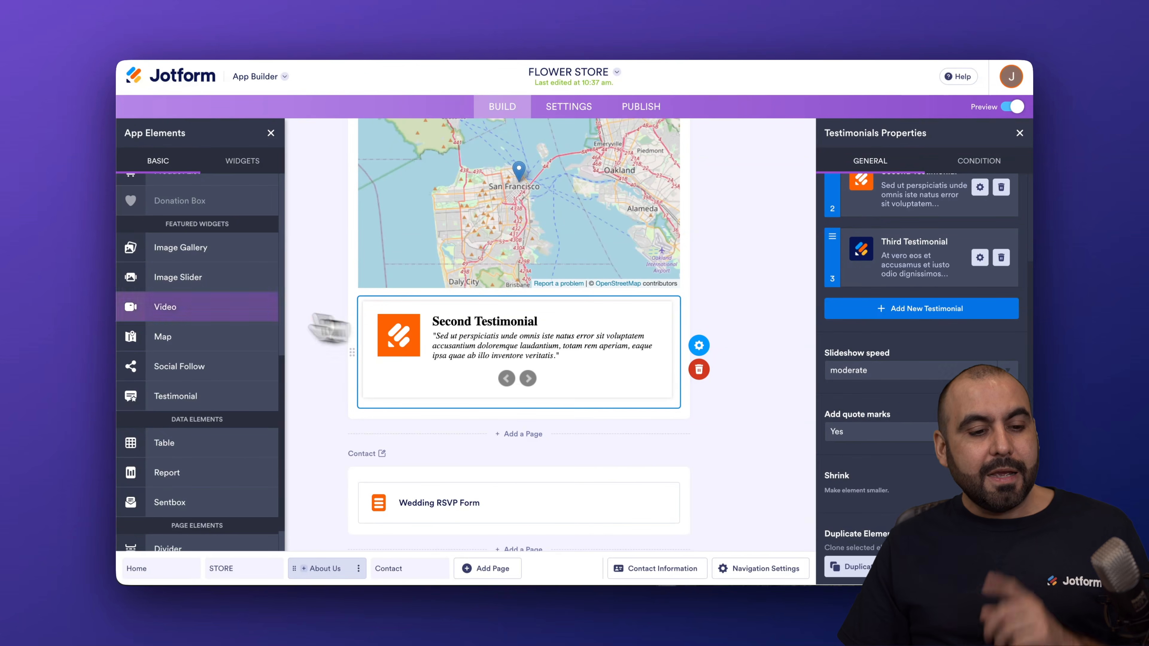
# Add a Social Follow element below the Wedding RSVP Form on the Contact page and review its social media links.
pyautogui.moveTo(190, 372); pyautogui.dragTo(469, 533)
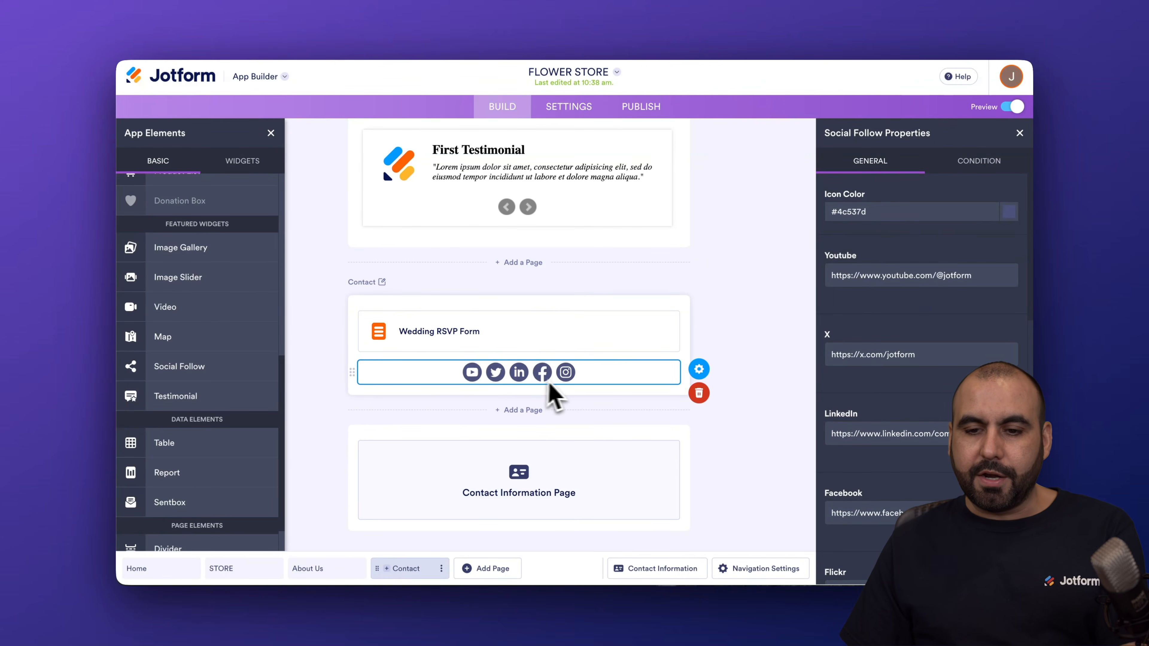
pyautogui.scroll(-5, 886, 466)
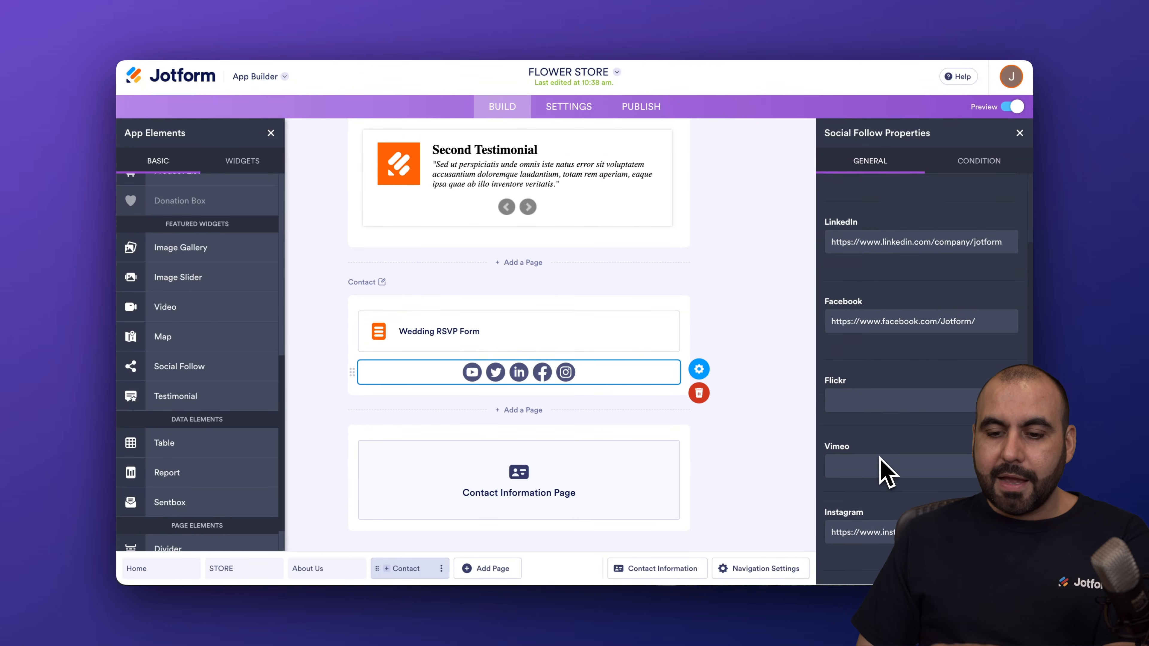
pyautogui.scroll(5, 885, 472)
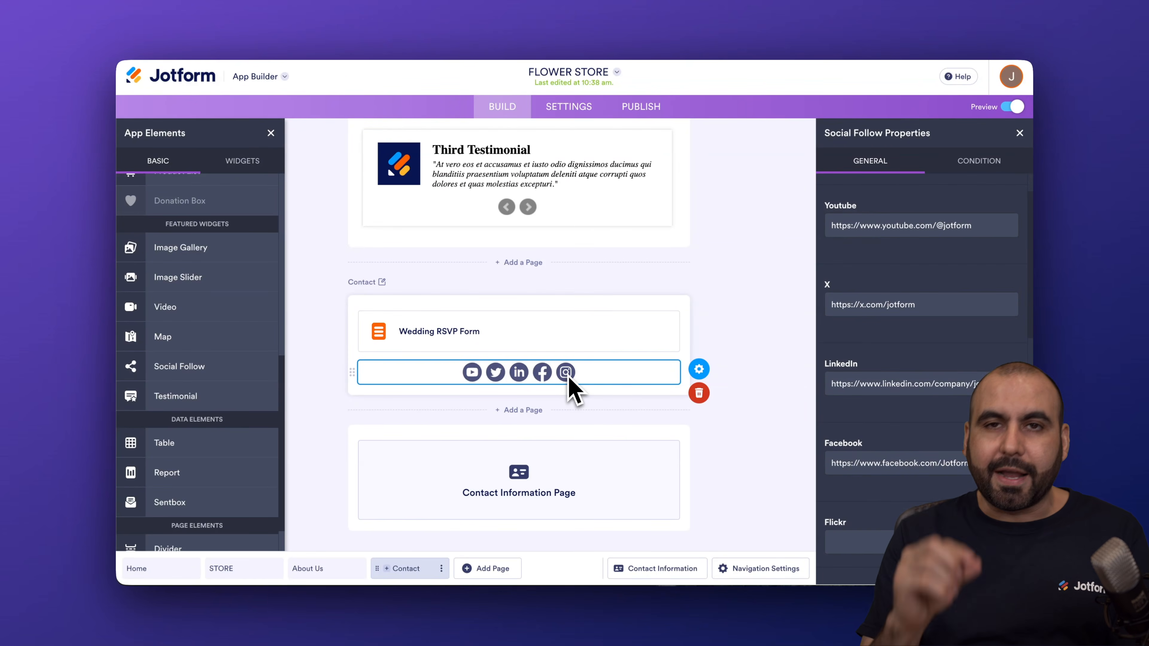
pyautogui.scroll(6, 569, 380)
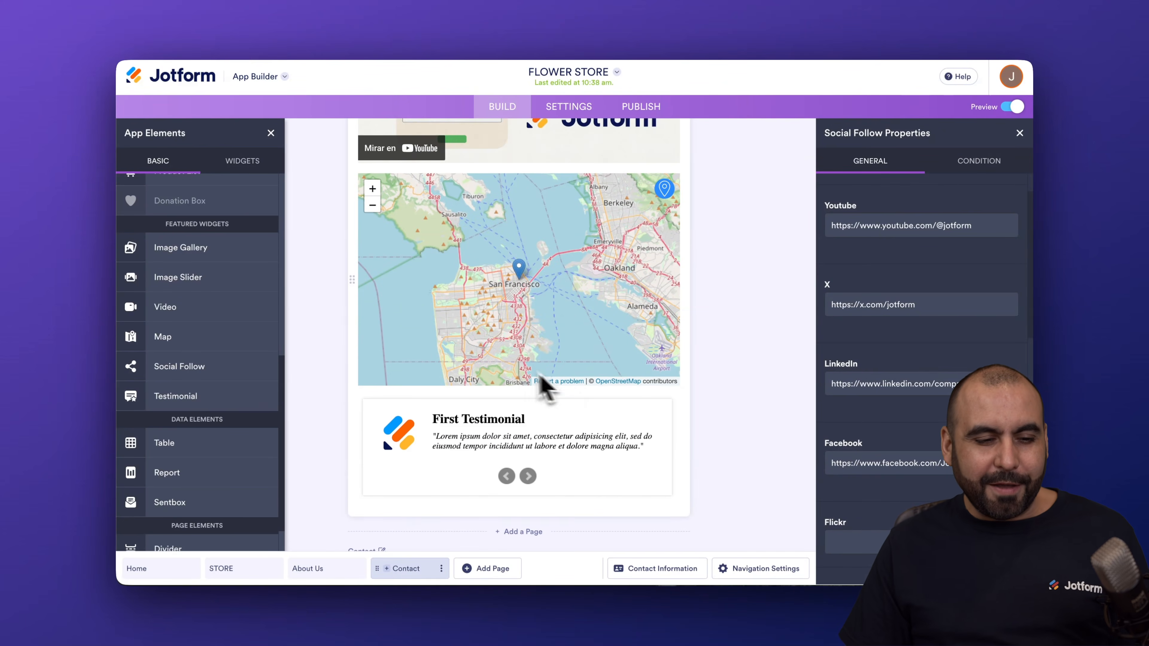
# Add a new page named FOR TEAM after the Contact page.
pyautogui.scroll(-2, 200, 430)
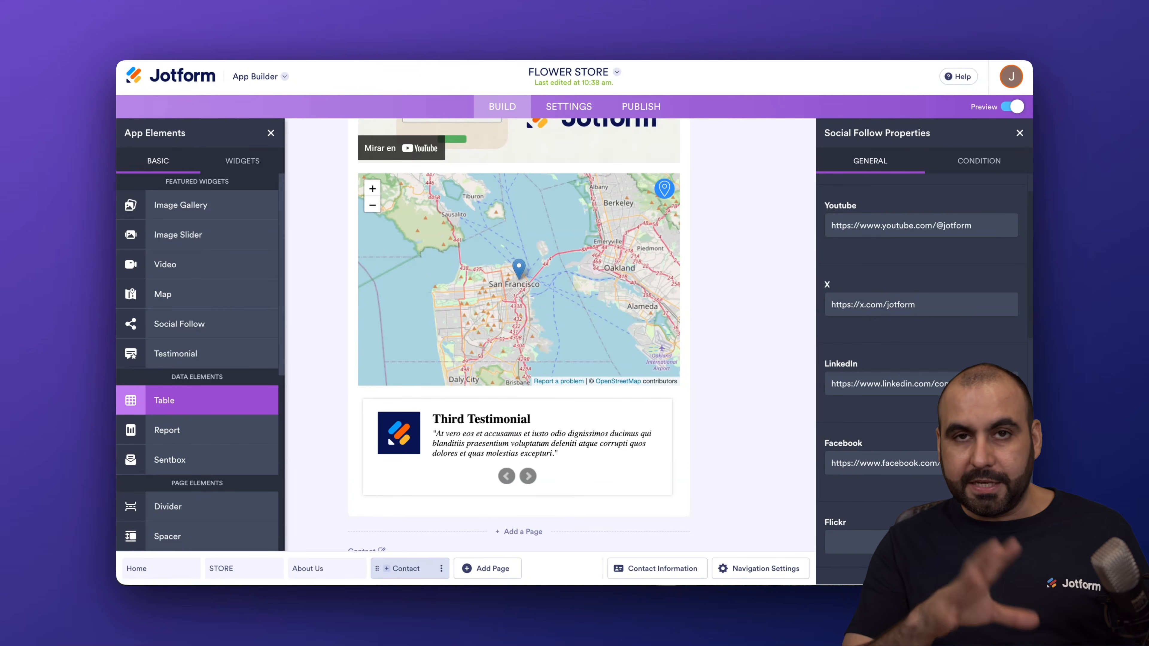
pyautogui.scroll(10, 320, 456)
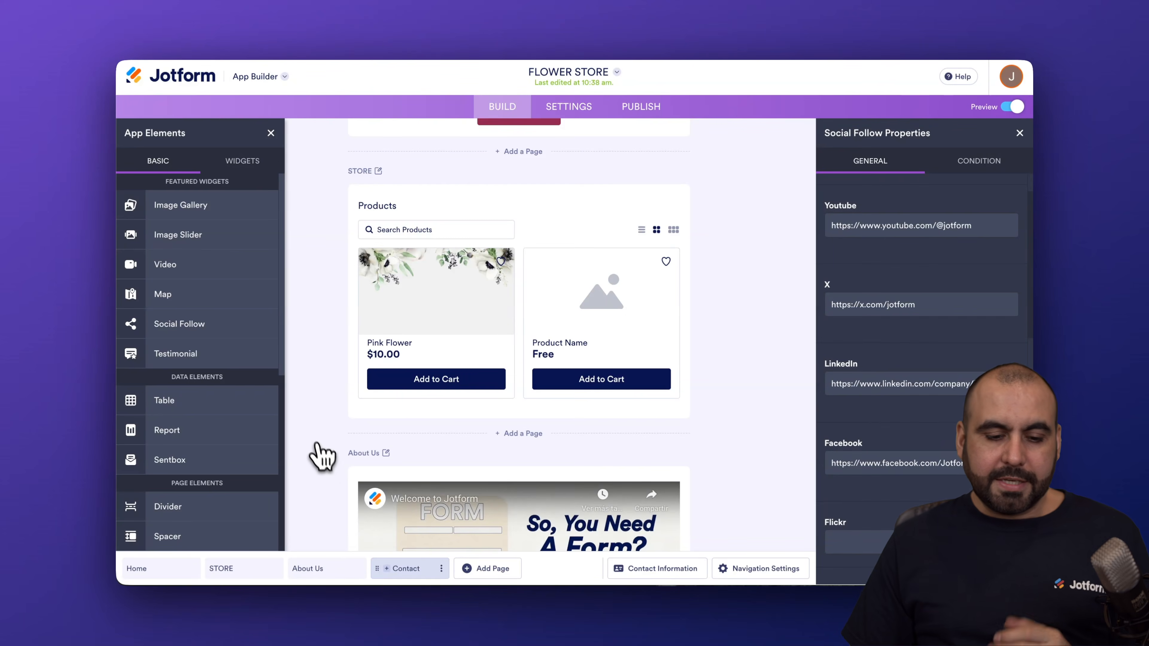
pyautogui.scroll(-4, 313, 436)
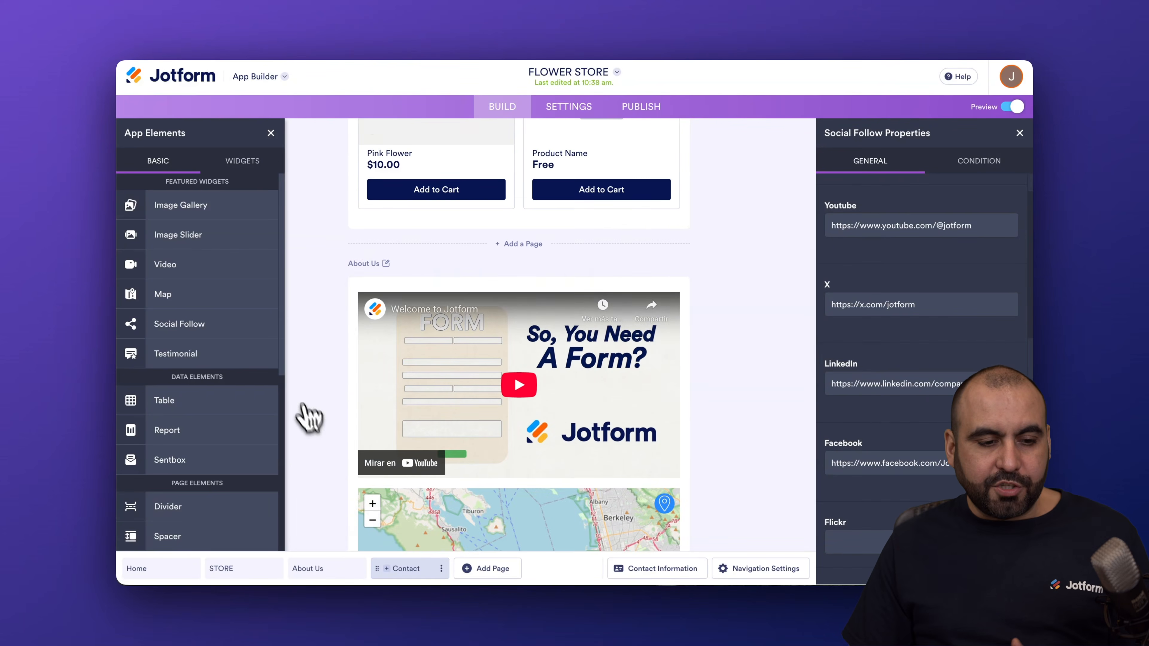
pyautogui.scroll(-5, 307, 418)
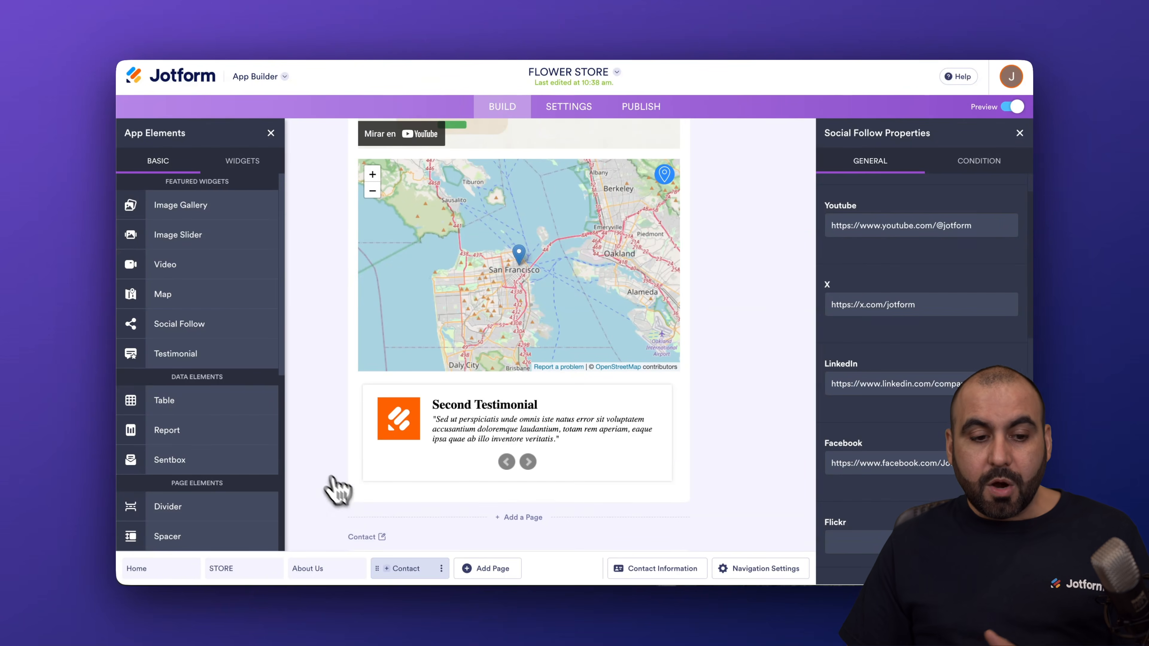
pyautogui.click(484, 569)
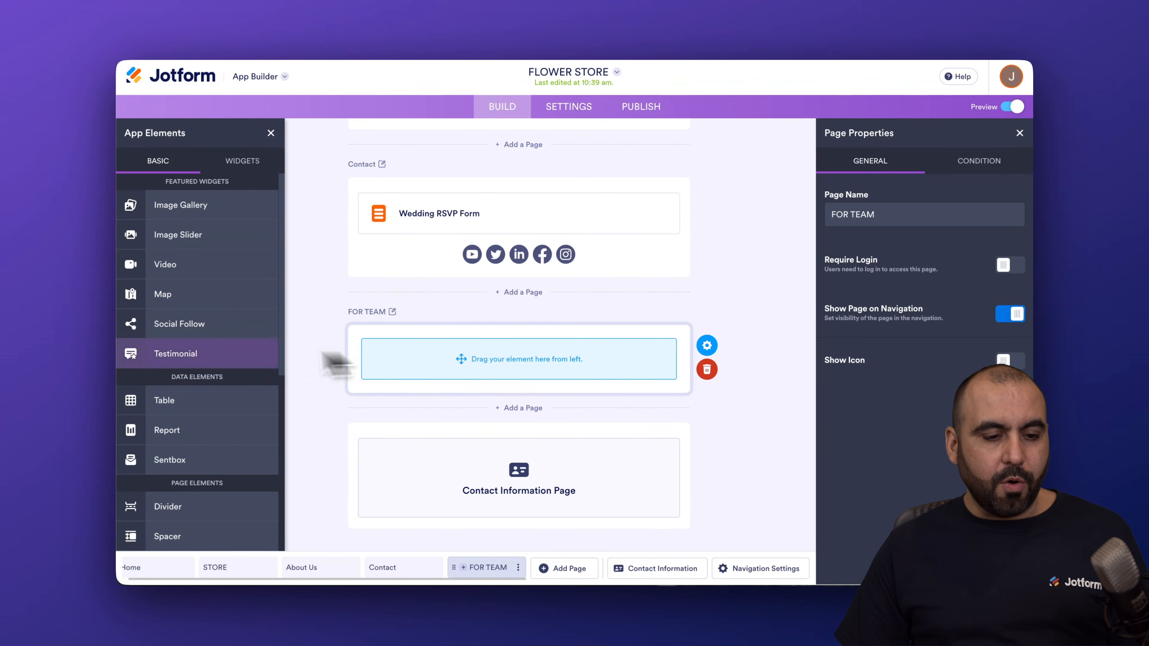
# Add a Table element to the FOR TEAM page, connected to the Coffee Survey table.
pyautogui.moveTo(176, 400); pyautogui.dragTo(518, 378)
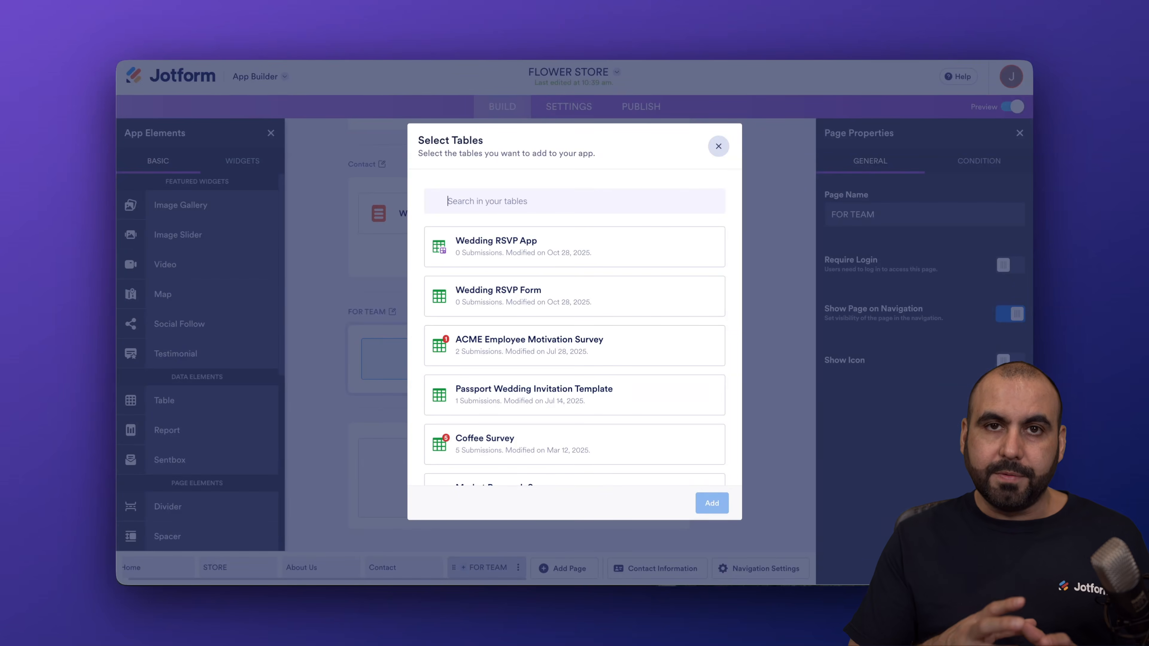
pyautogui.scroll(-1, 532, 373)
pyautogui.scroll(-3, 526, 365)
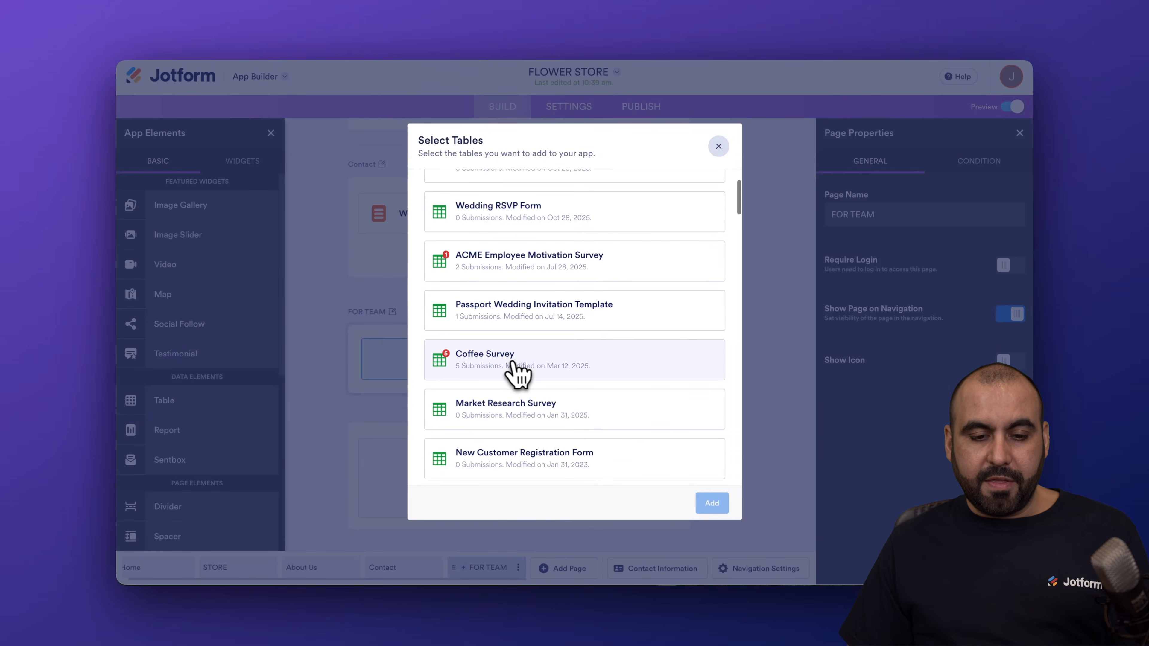
pyautogui.click(507, 361)
pyautogui.click(712, 503)
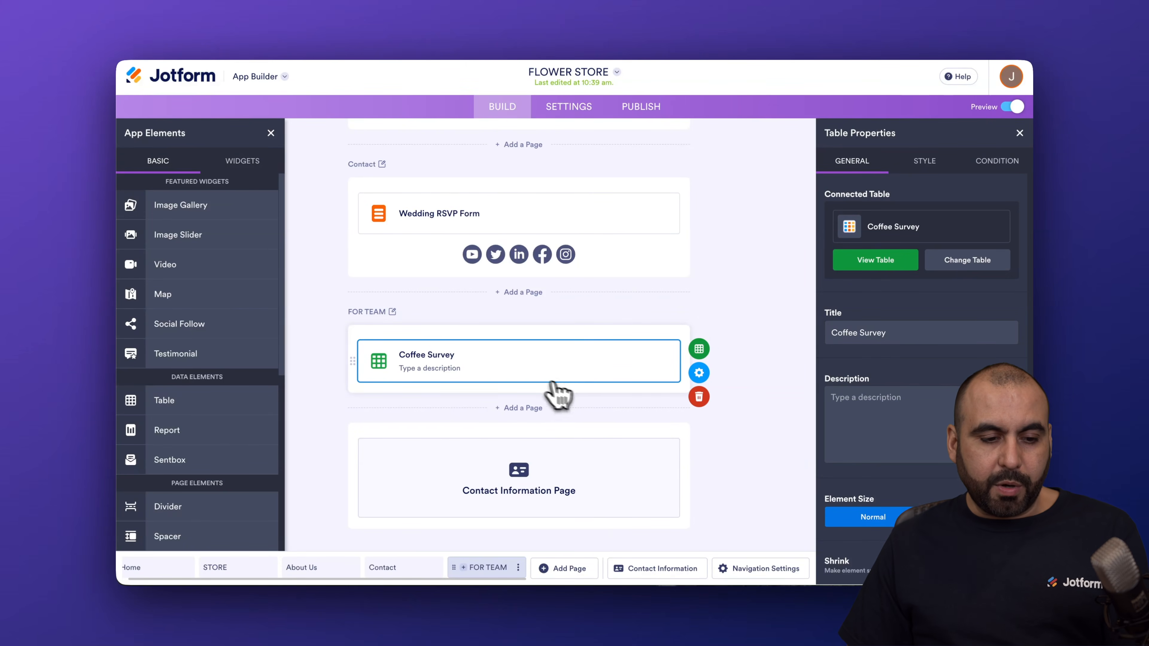
# Try to add a Report element to the FOR TEAM page, and dismiss the report selection.
pyautogui.moveTo(253, 429); pyautogui.dragTo(564, 382)
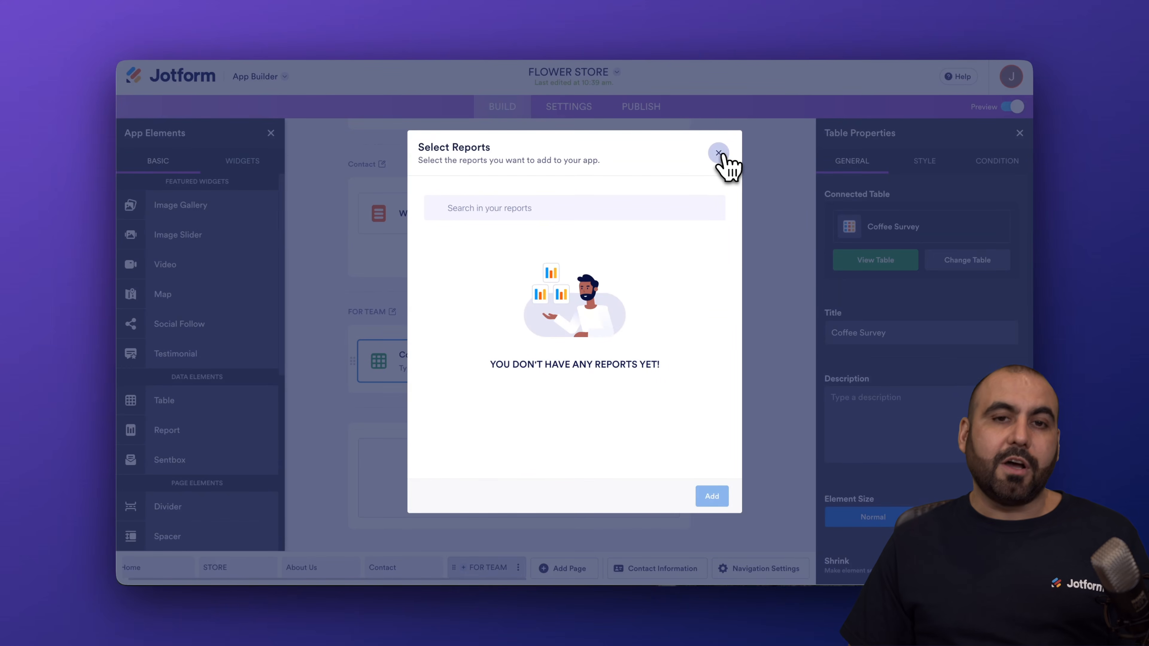
pyautogui.click(719, 153)
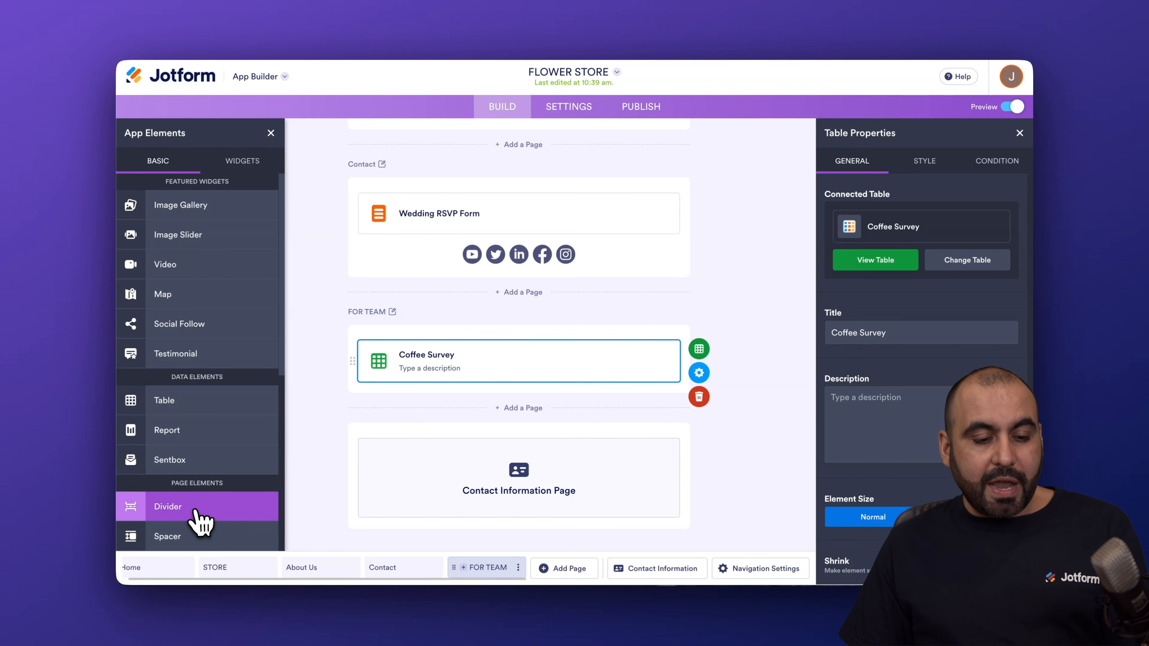
pyautogui.scroll(15, 520, 349)
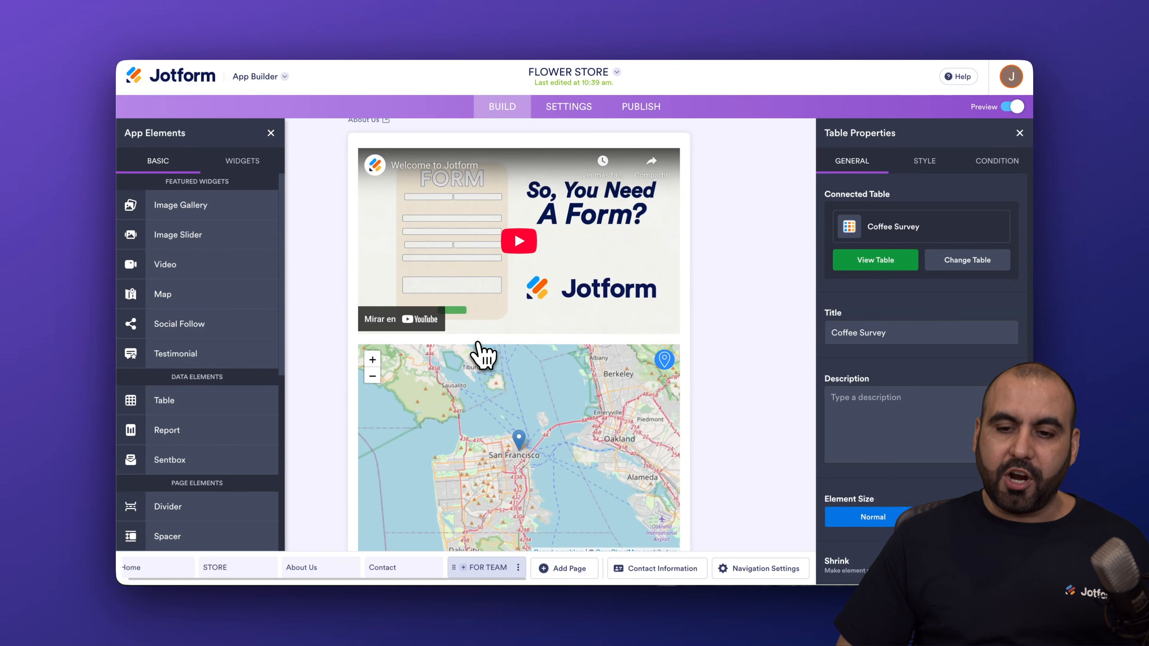
pyautogui.scroll(15, 481, 355)
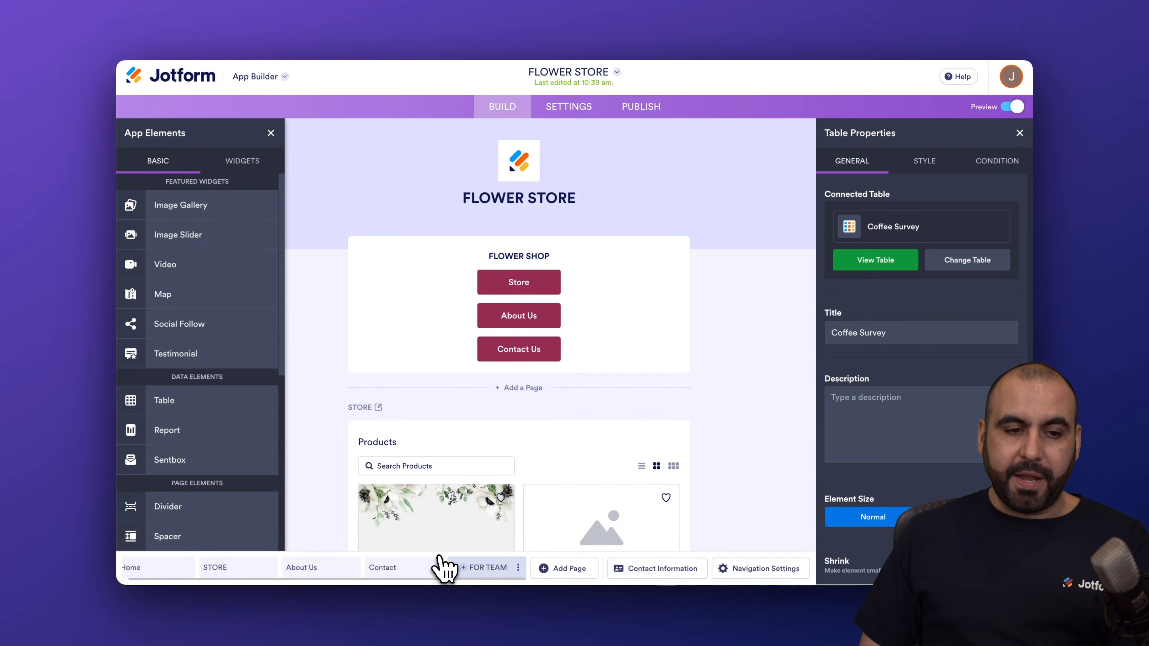
# Try a WhatsApp Button widget below Contact Us on the Home page, delete it, and look through the remaining widgets.
pyautogui.click(242, 161)
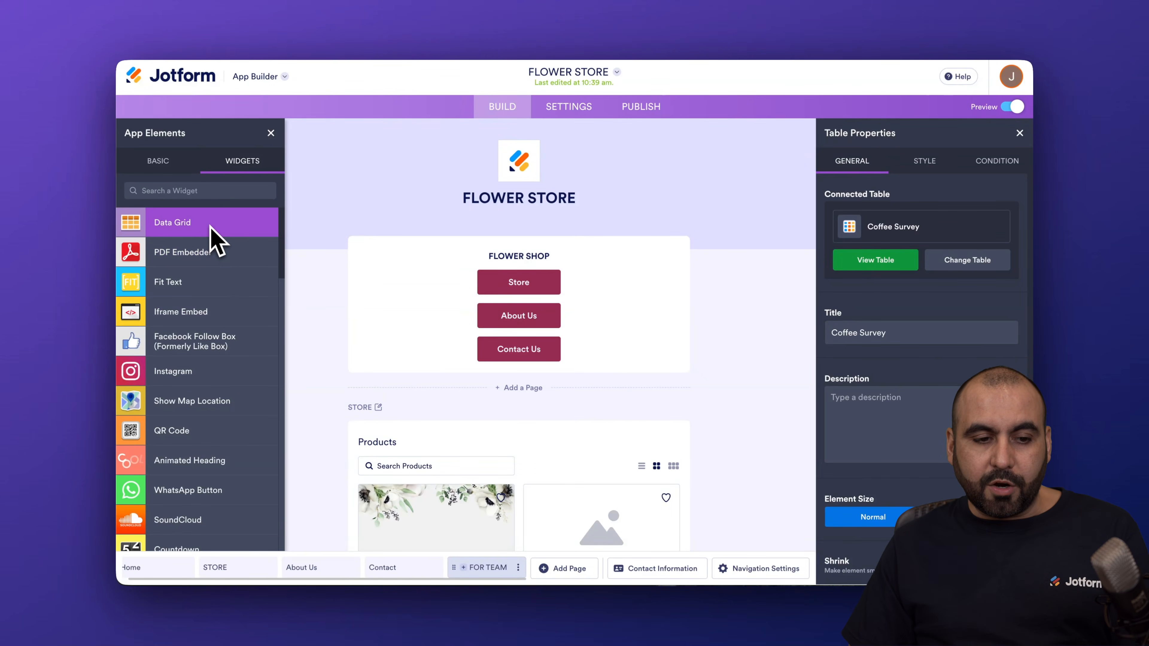
pyautogui.scroll(-3, 215, 333)
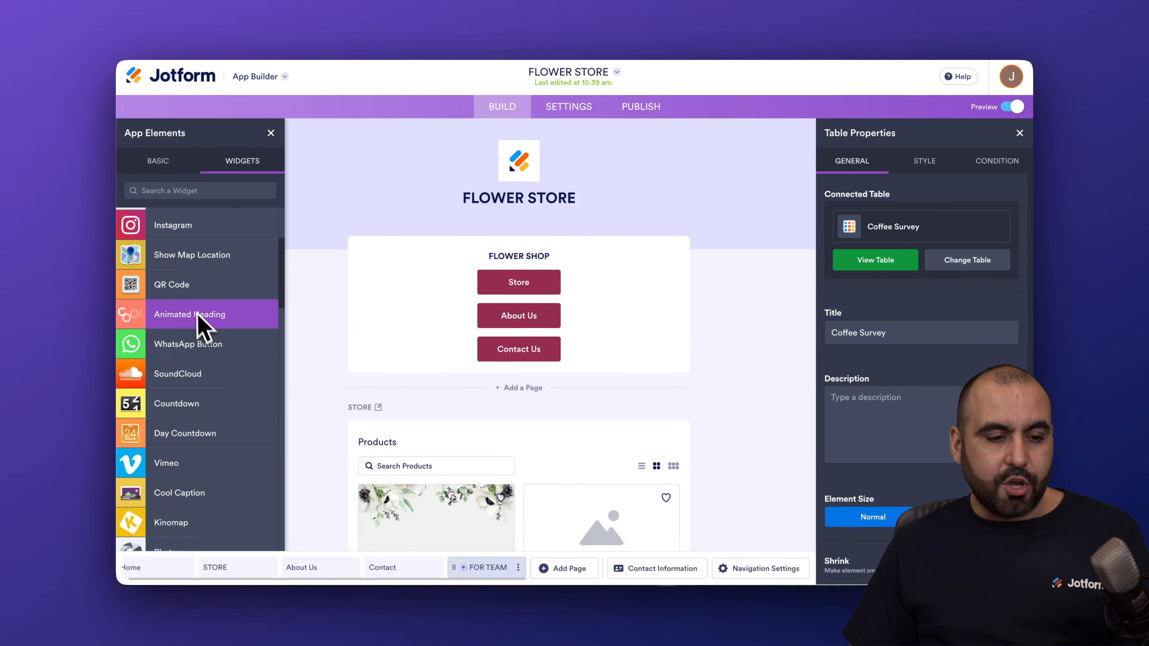
pyautogui.moveTo(222, 346); pyautogui.dragTo(516, 390)
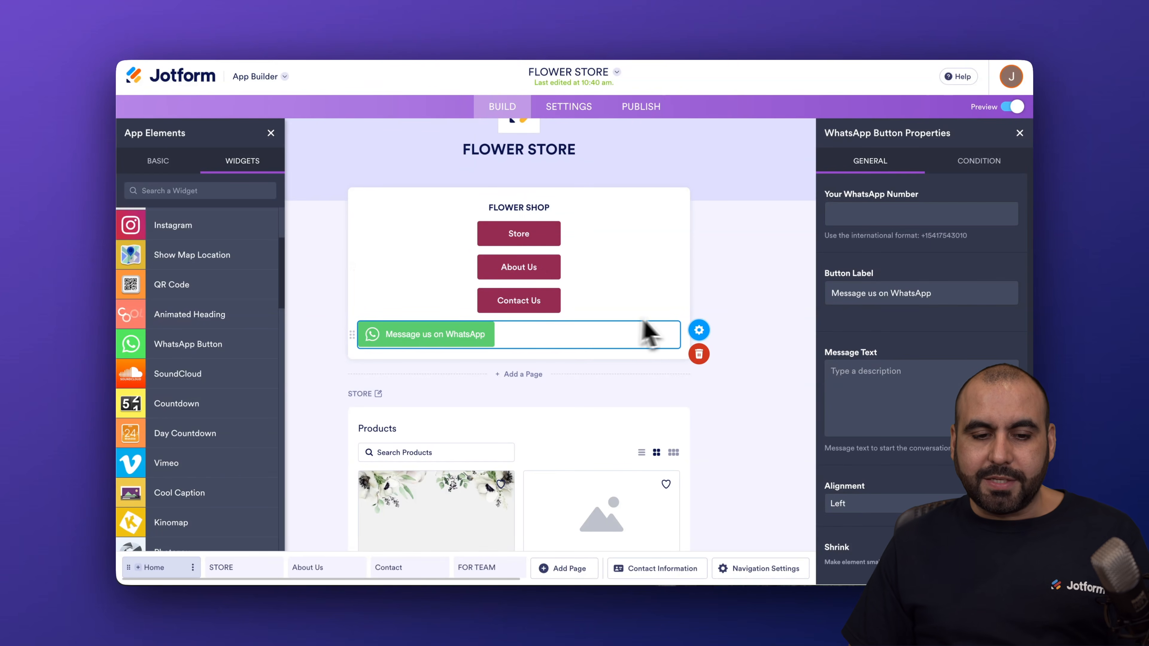
pyautogui.click(700, 355)
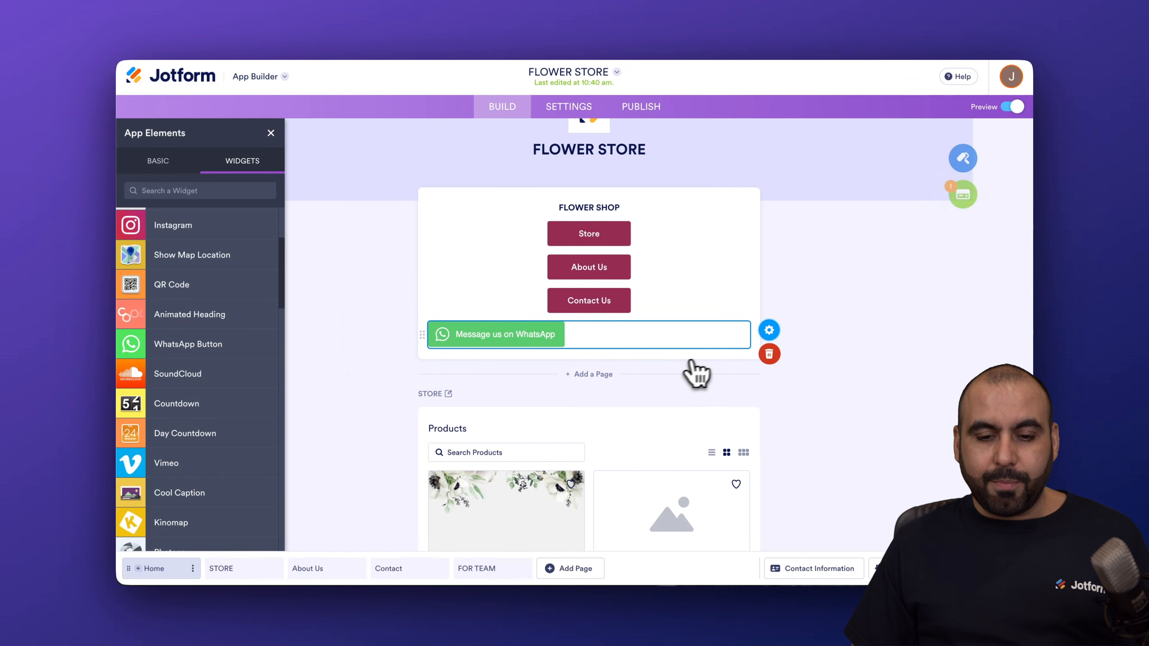
pyautogui.scroll(-5, 573, 398)
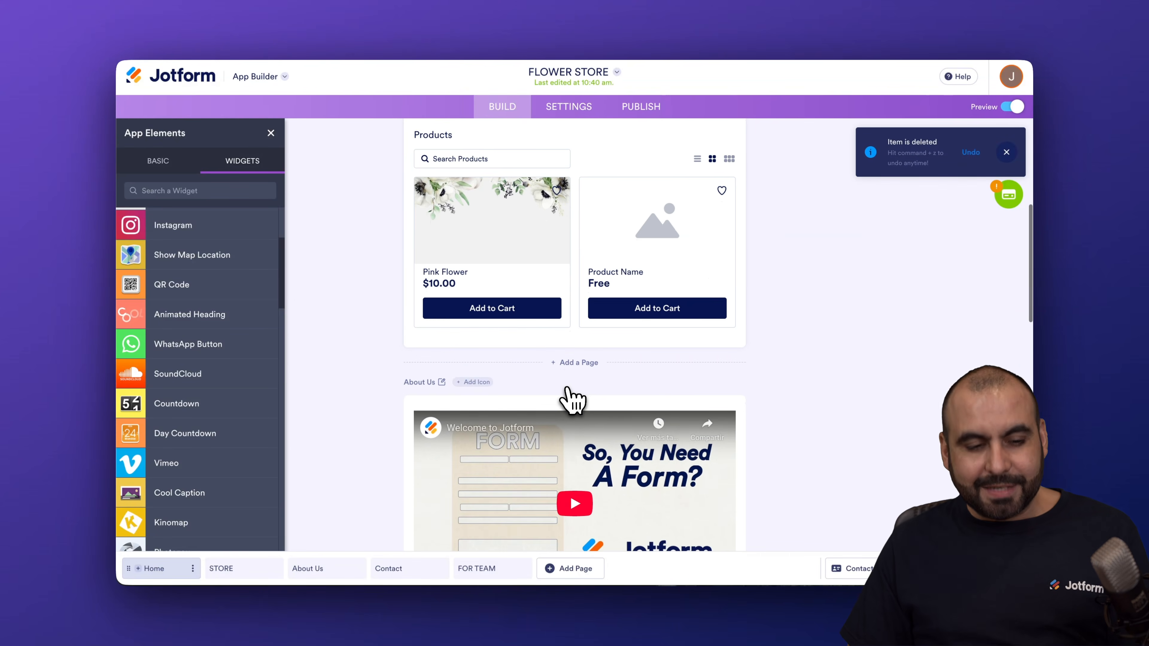
pyautogui.scroll(-3, 573, 398)
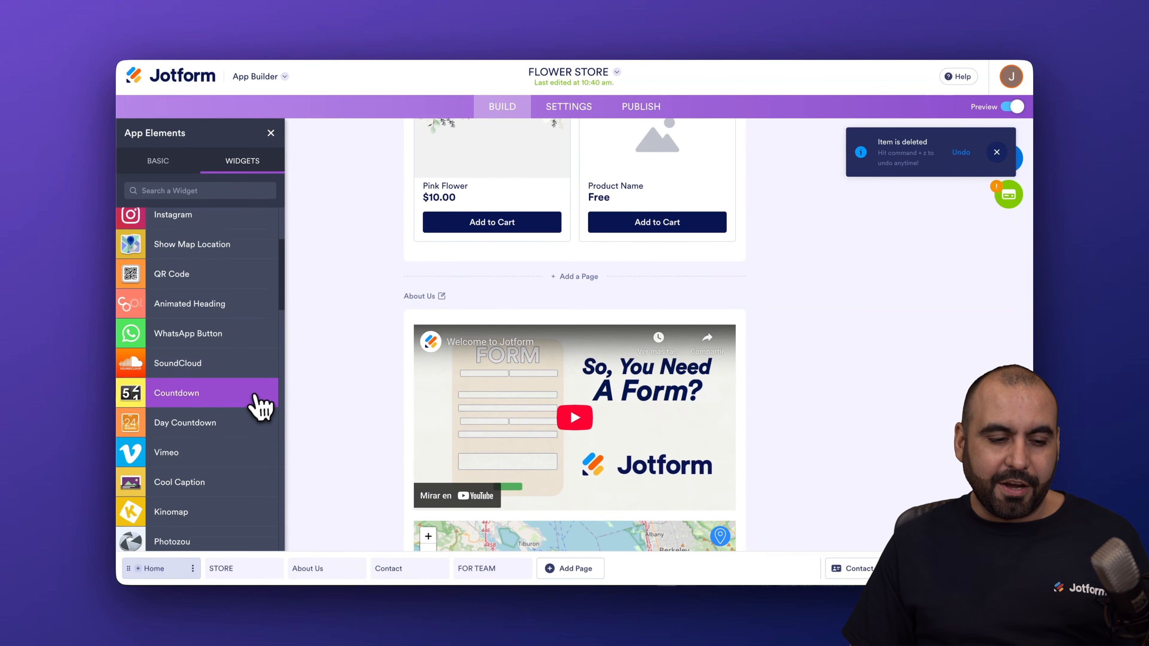
pyautogui.scroll(-10, 253, 405)
pyautogui.scroll(-10, 255, 410)
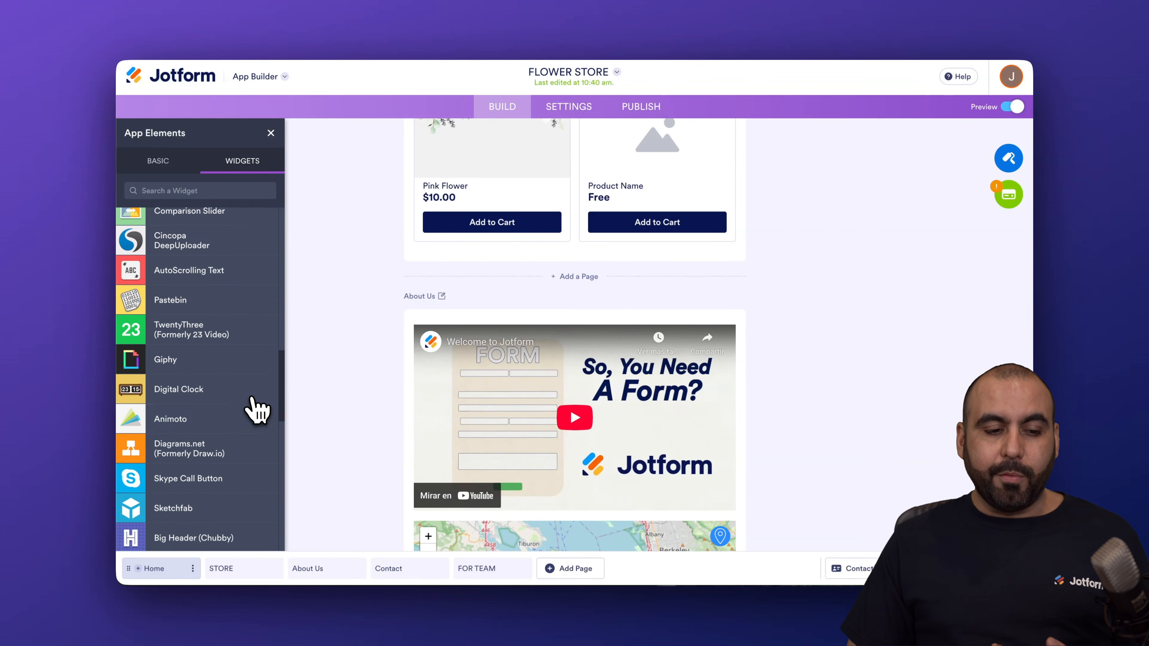
pyautogui.scroll(-6, 204, 281)
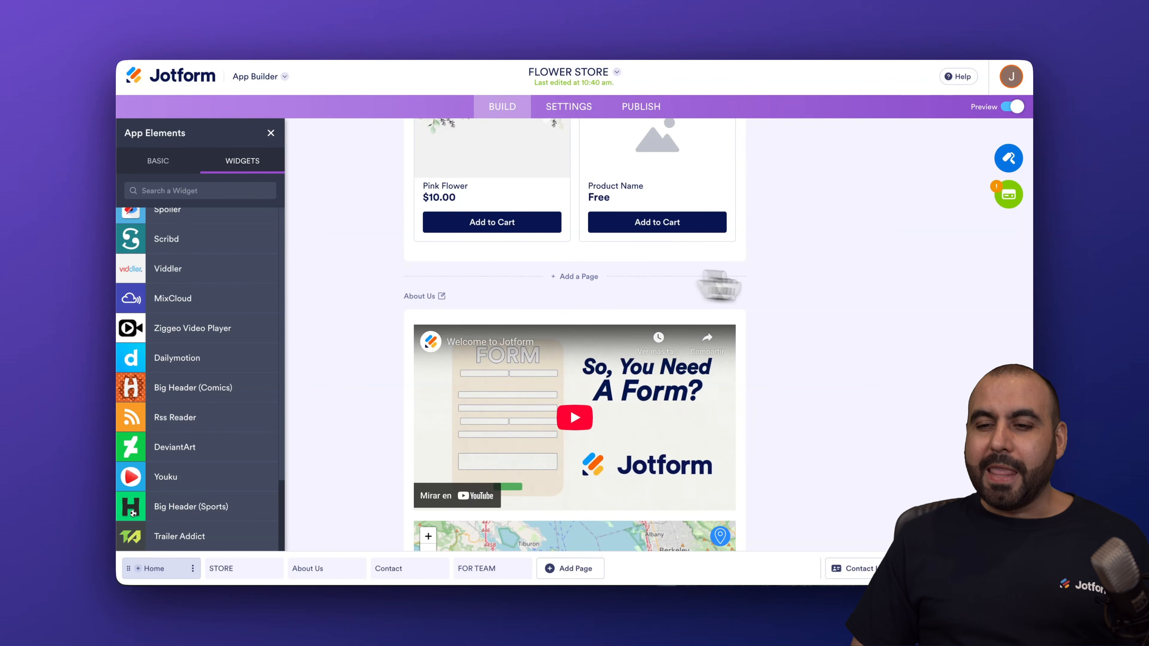
# Apply the pink color scheme to the app in the App Designer.
pyautogui.click(1008, 158)
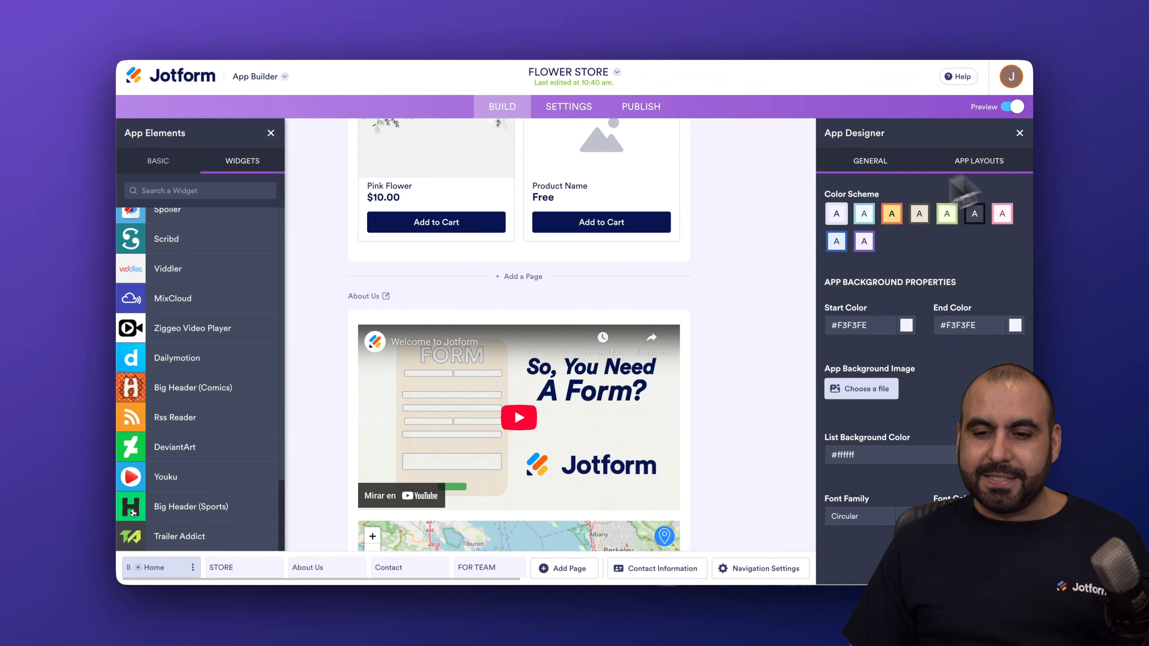
pyautogui.scroll(8, 744, 285)
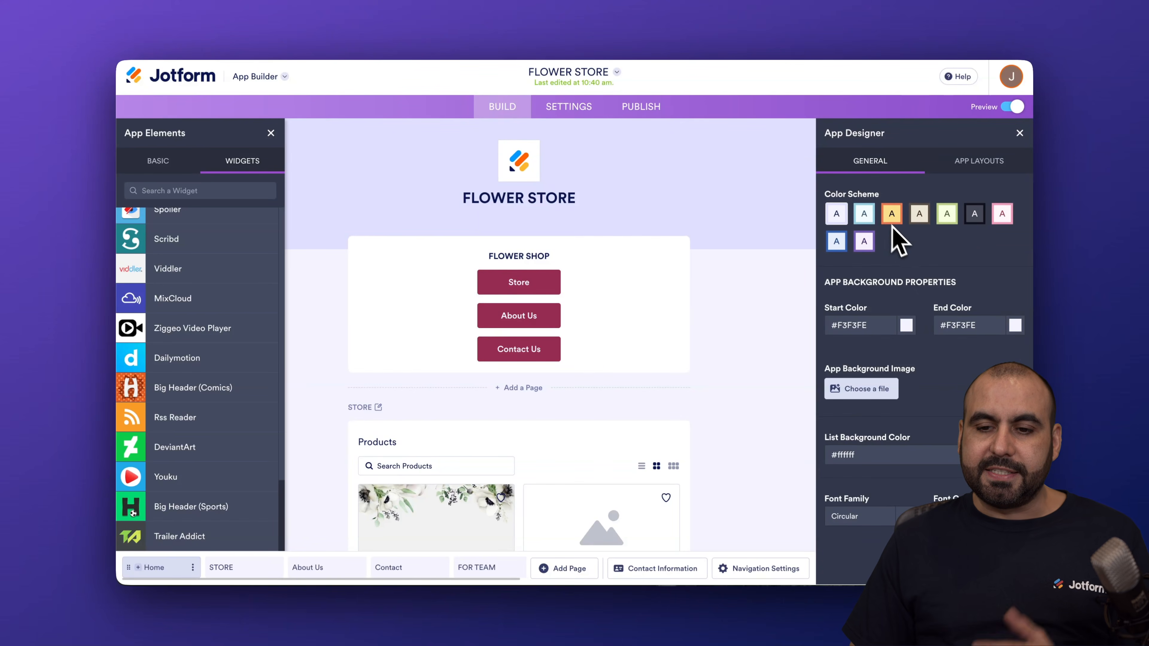
pyautogui.click(1005, 219)
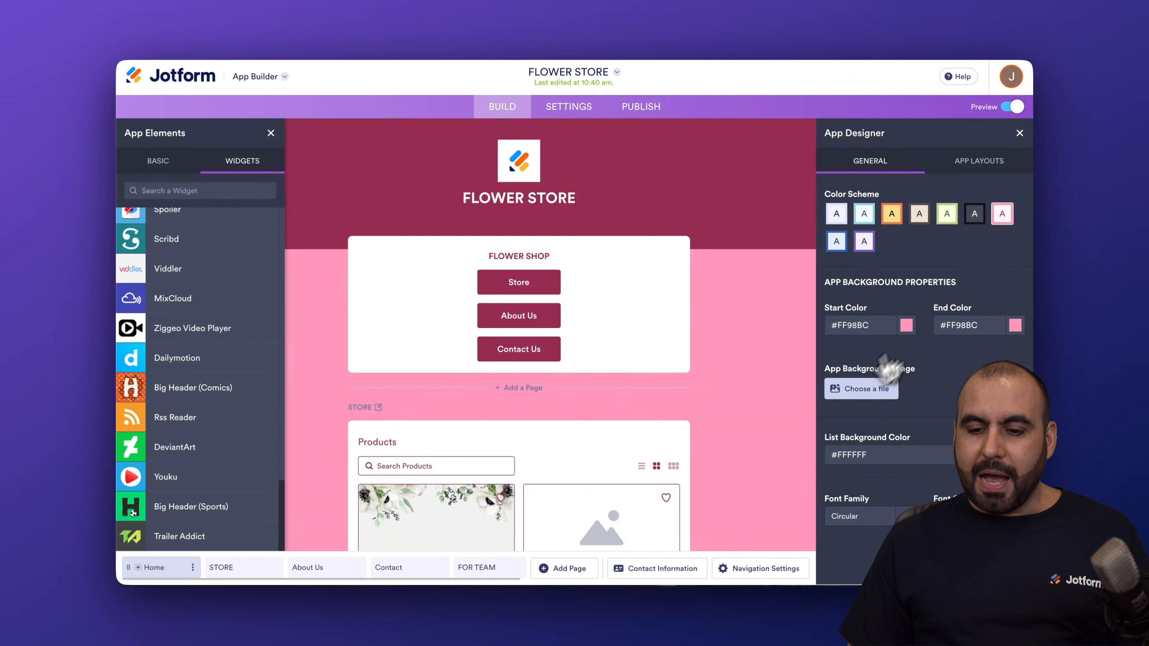
# Set the white floral picture as the app background image and check it across the pages.
pyautogui.click(860, 390)
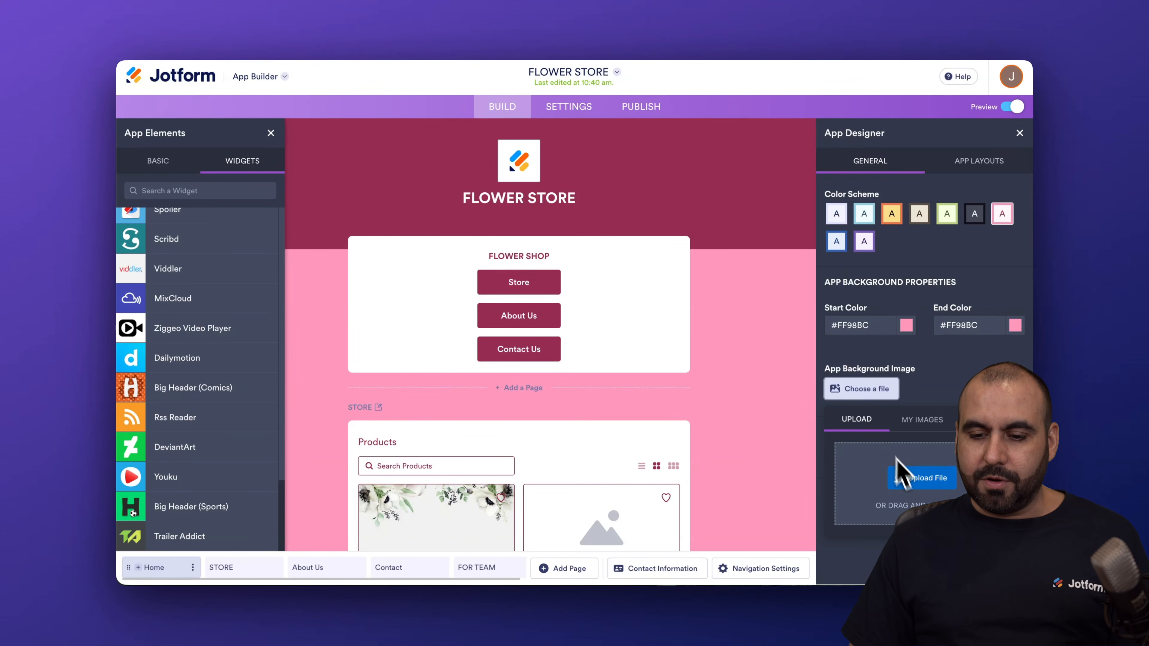
pyautogui.click(935, 438)
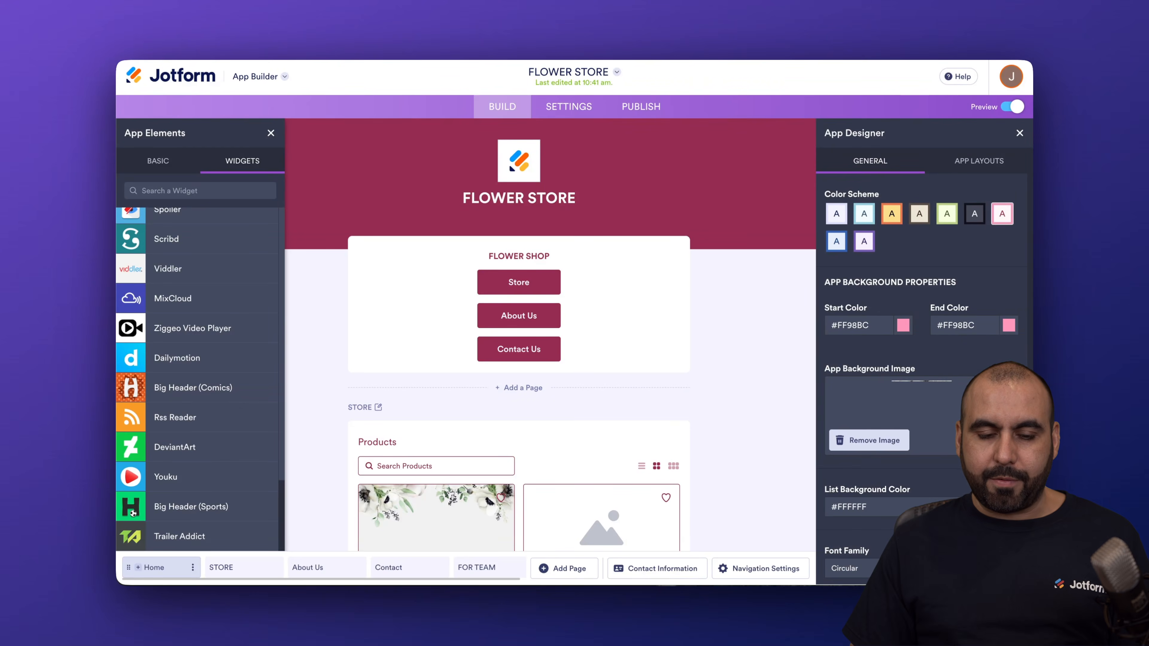
pyautogui.scroll(-5, 764, 467)
pyautogui.scroll(5, 764, 467)
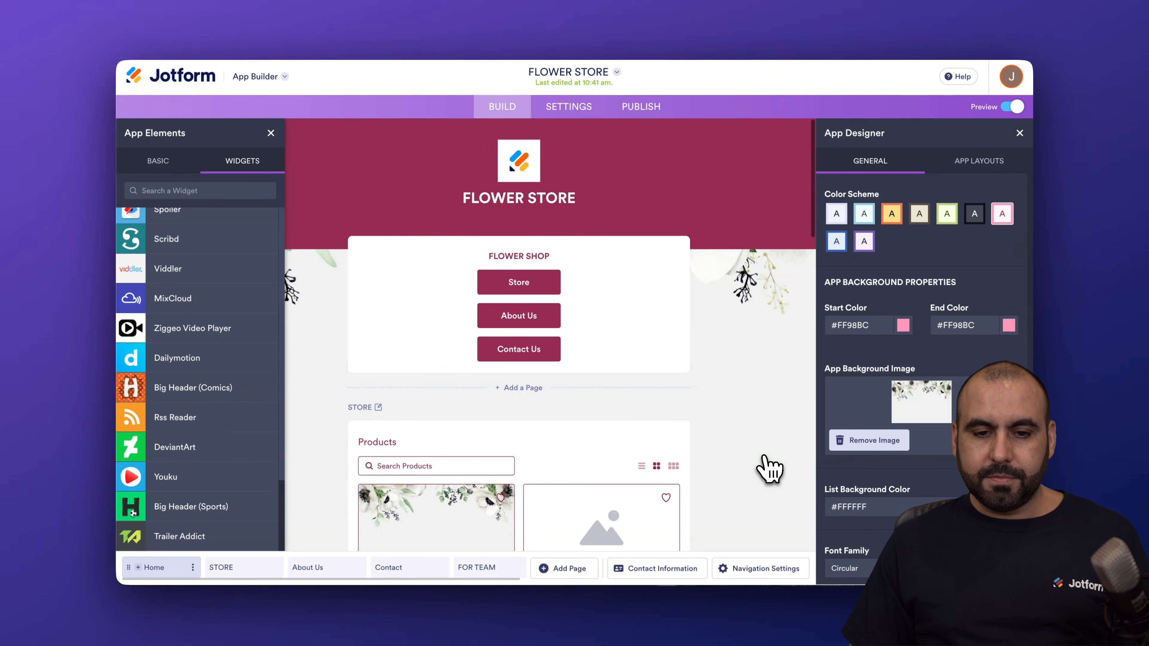
pyautogui.scroll(-10, 764, 467)
pyautogui.scroll(10, 768, 467)
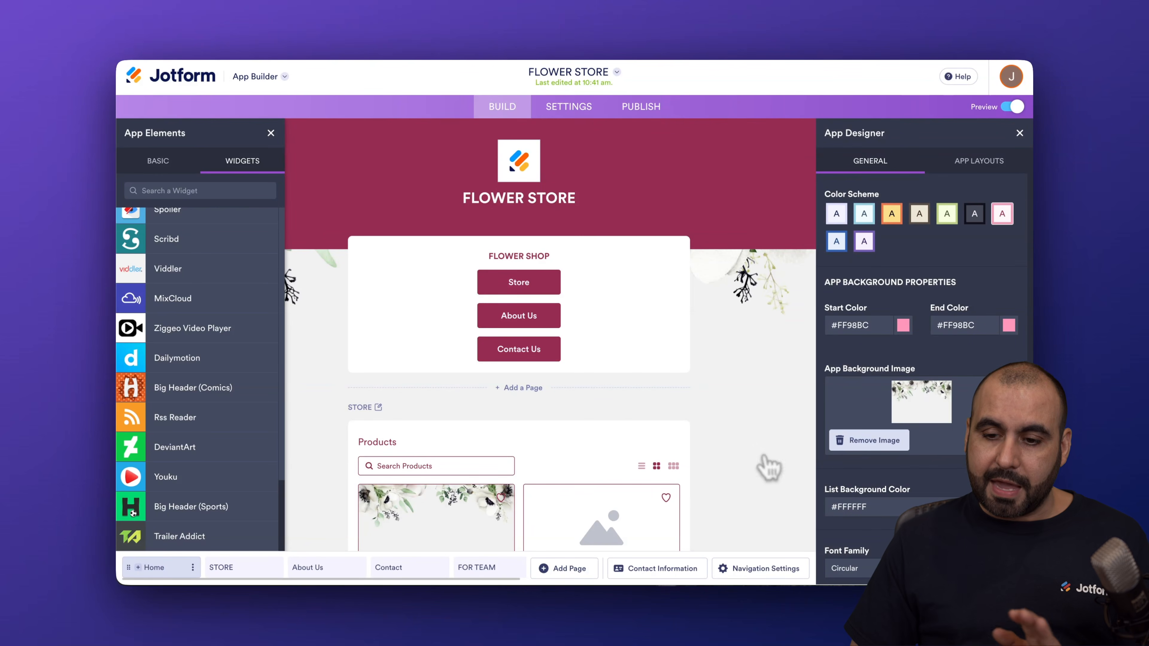
# Apply the All Shrinked app layout and review its effect on all the pages.
pyautogui.scroll(-1, 932, 493)
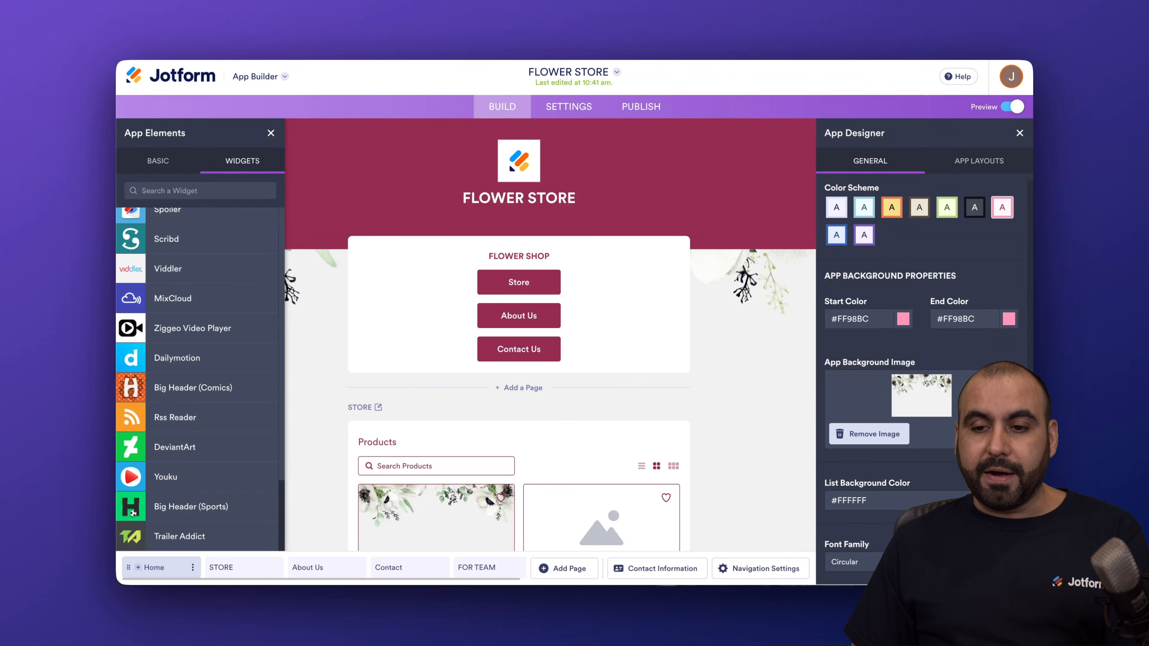
pyautogui.click(968, 162)
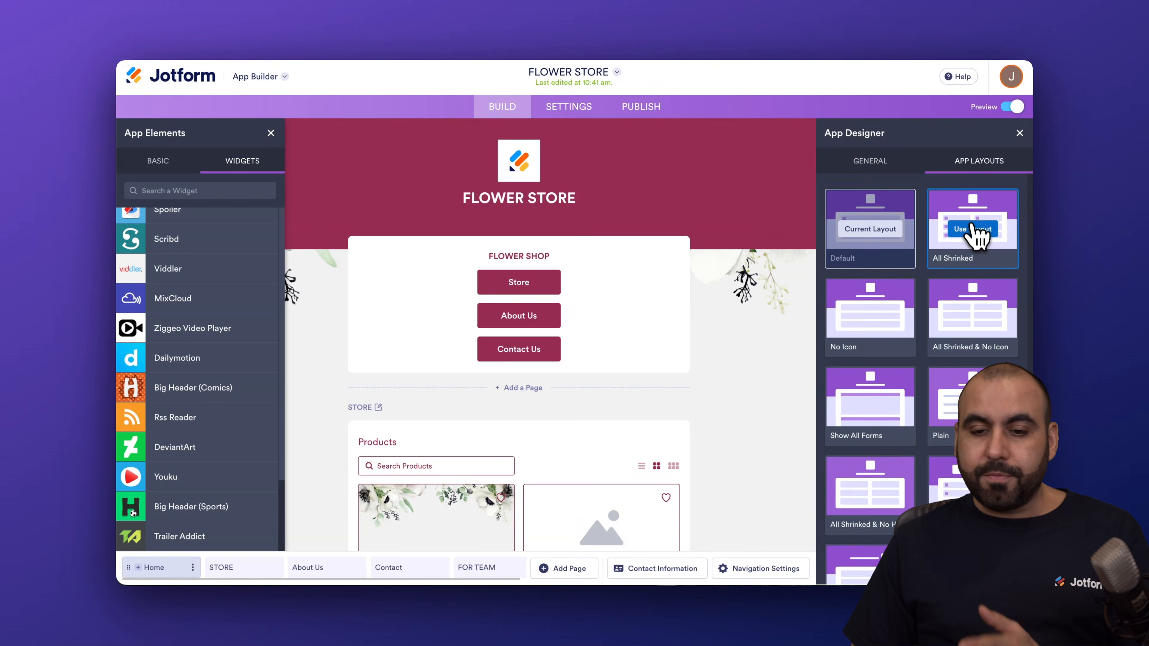
pyautogui.click(973, 232)
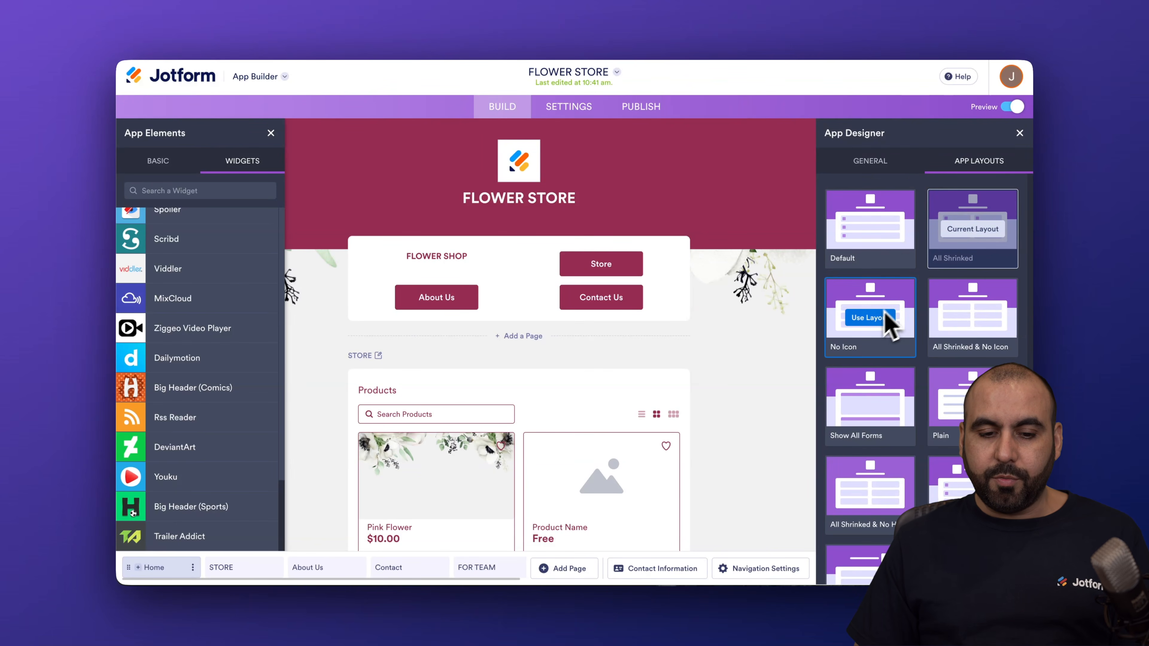
pyautogui.scroll(-15, 610, 513)
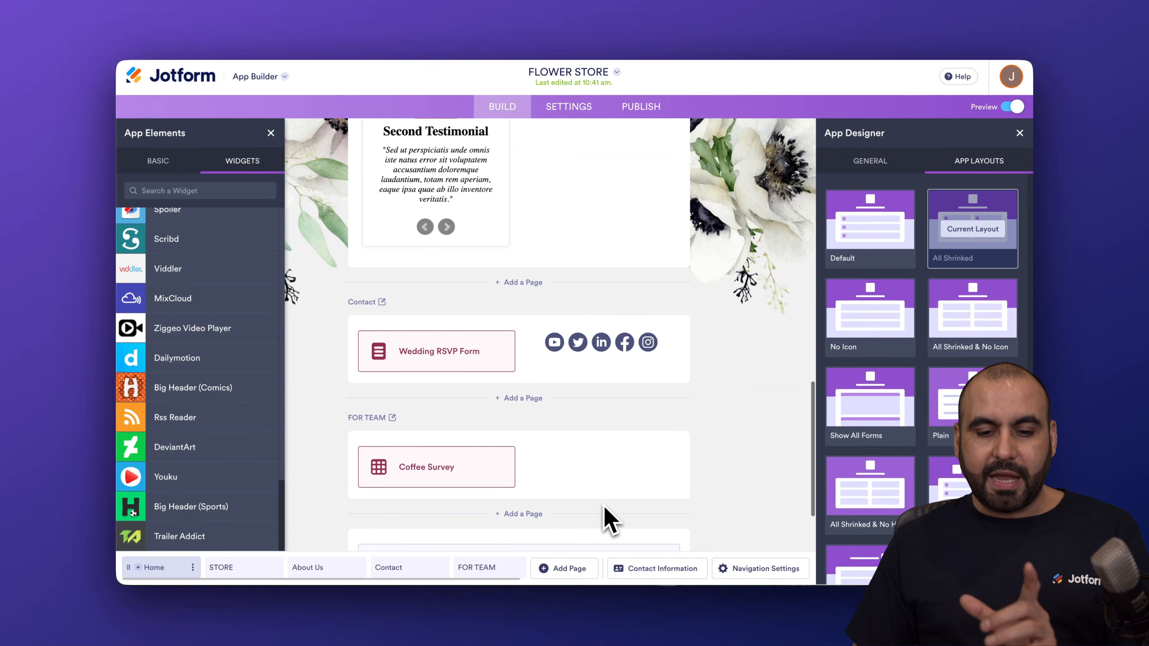
pyautogui.scroll(15, 606, 510)
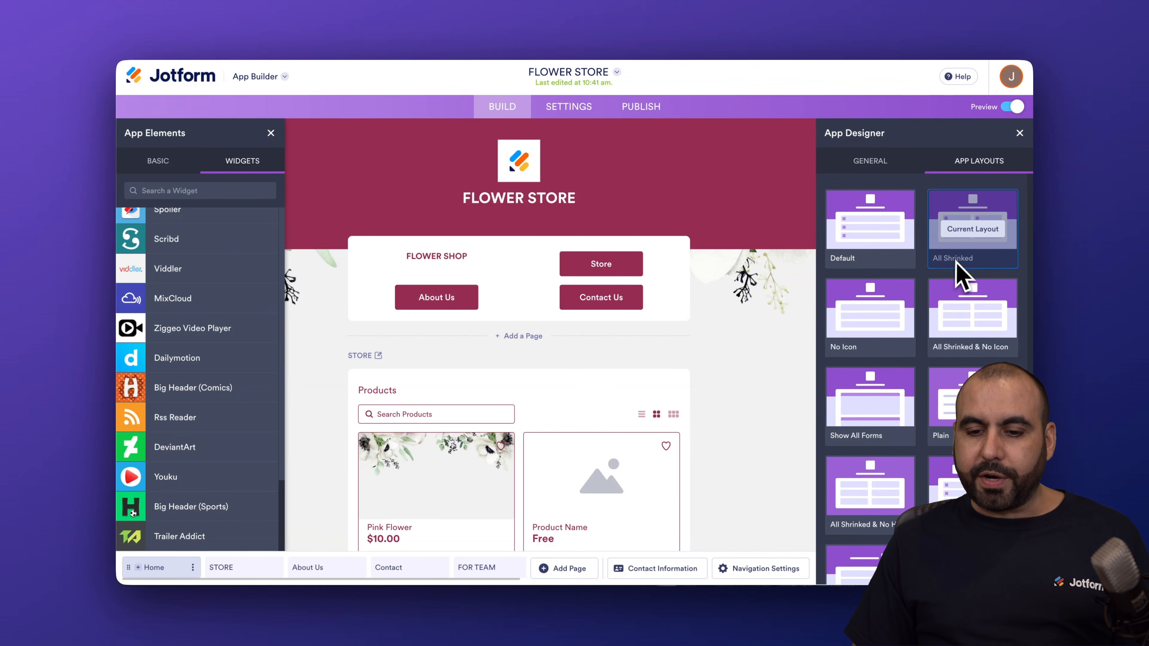
# Try the No Icon and All Shrinked & No Icon layouts, and return the app to All Shrinked.
pyautogui.click(875, 339)
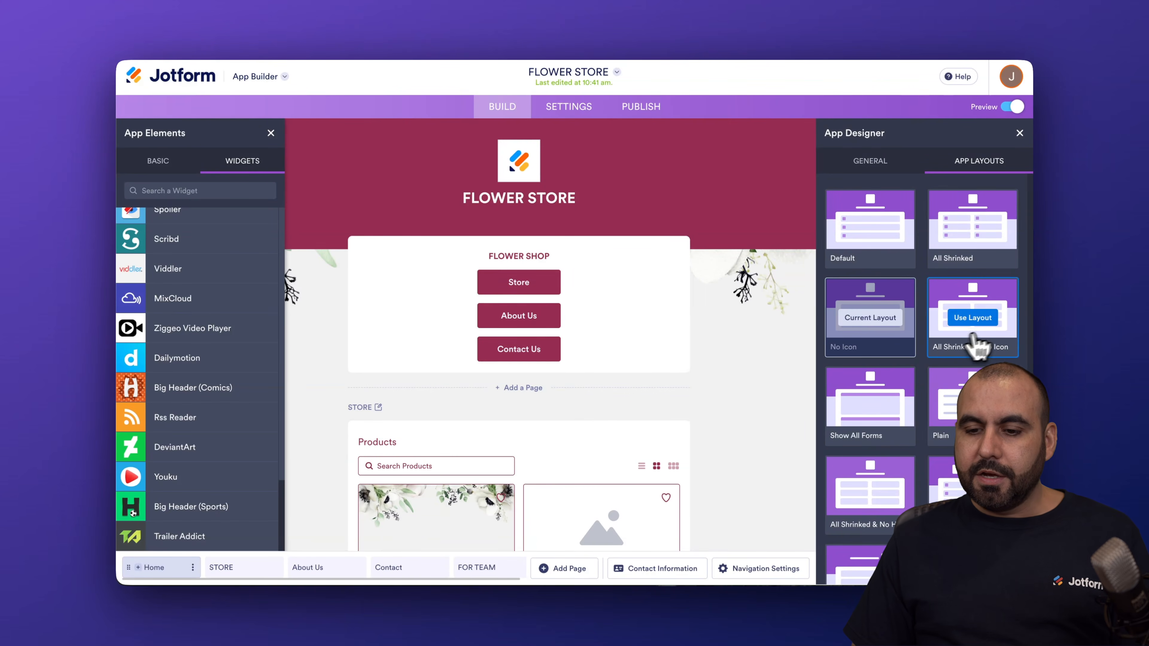
pyautogui.click(972, 317)
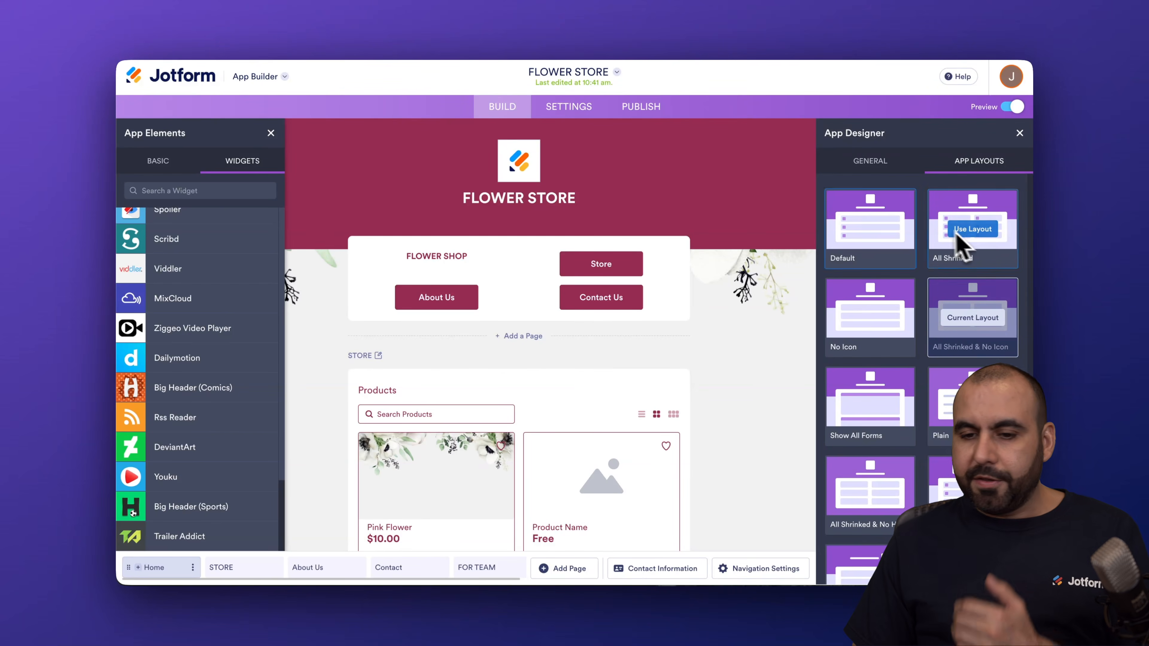
pyautogui.click(1000, 231)
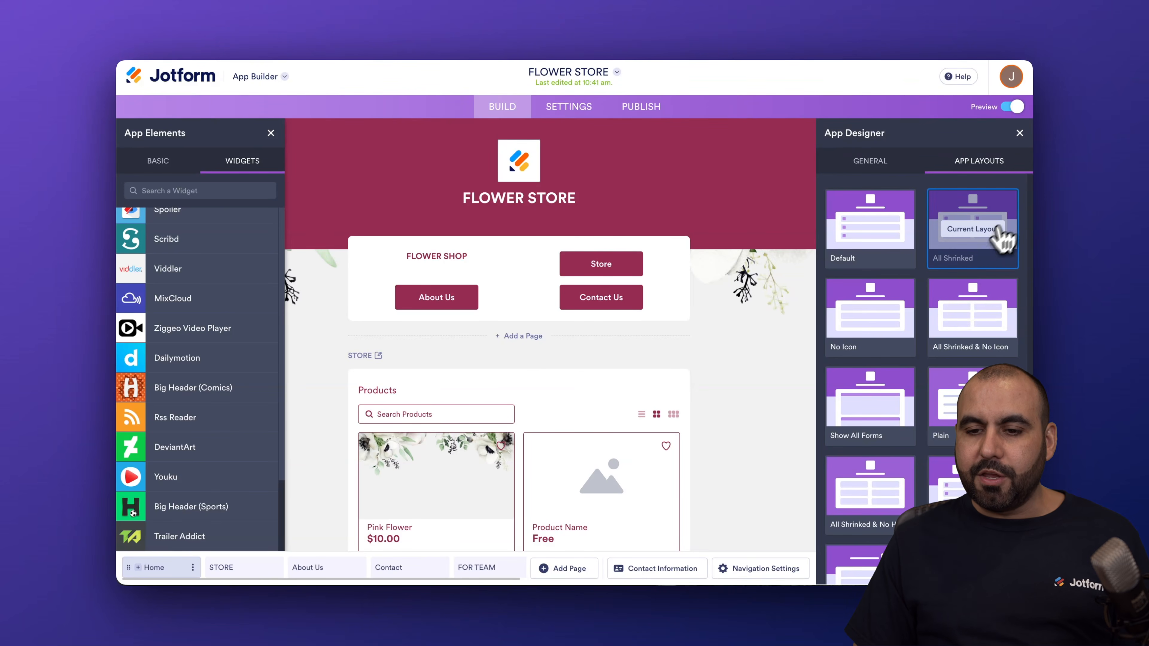
# Close the App Designer and test the phone preview: add Pink Flower to the cart, and view the About Us, Contact and Home pages.
pyautogui.click(1019, 135)
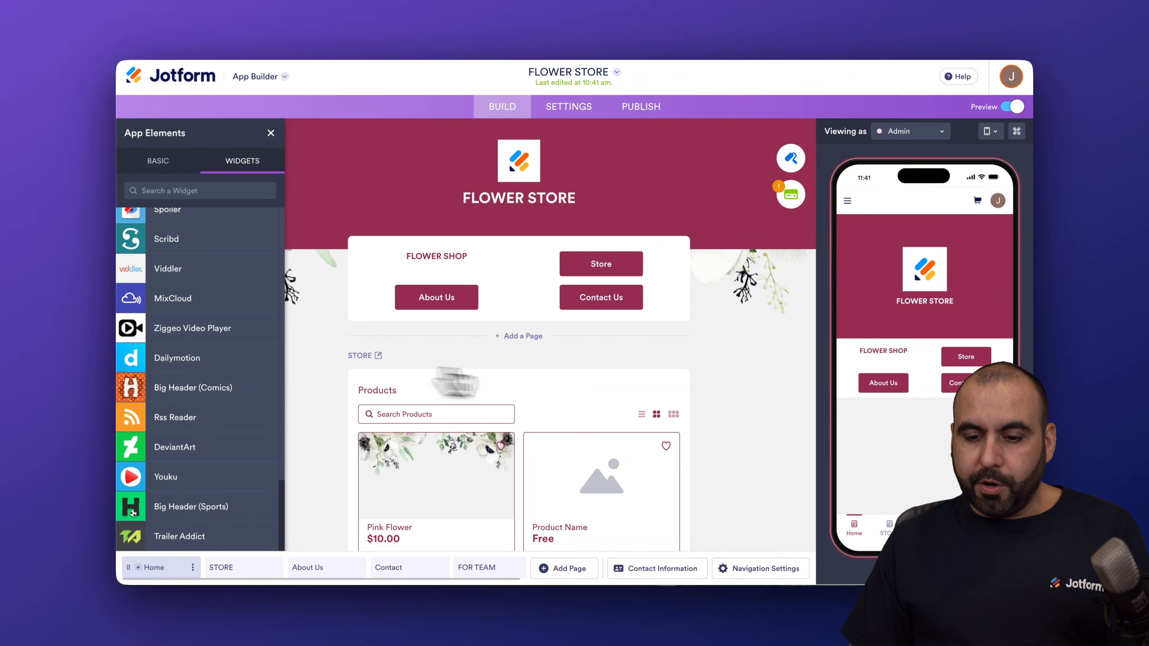
pyautogui.click(889, 527)
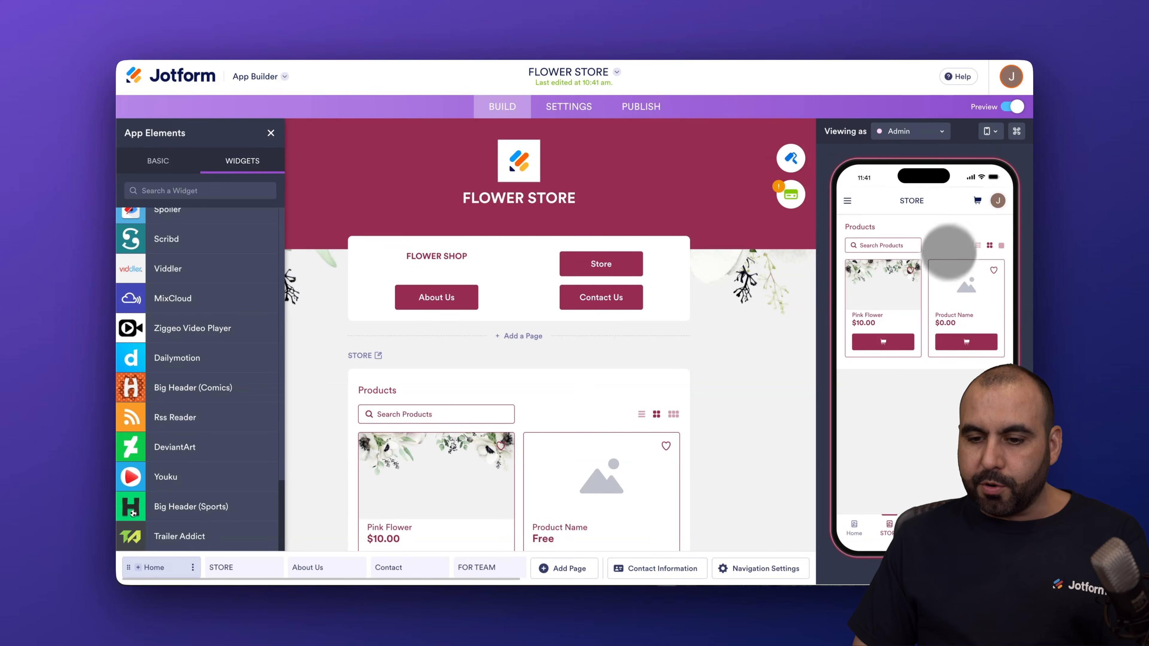
pyautogui.click(882, 342)
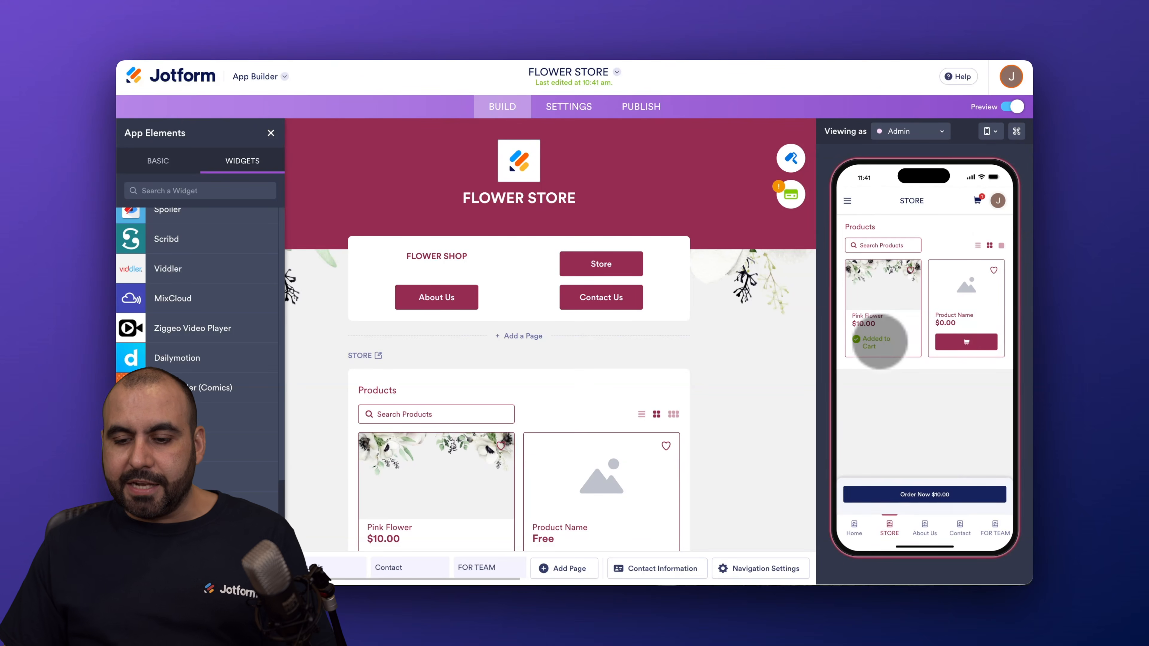
pyautogui.click(924, 526)
pyautogui.click(960, 524)
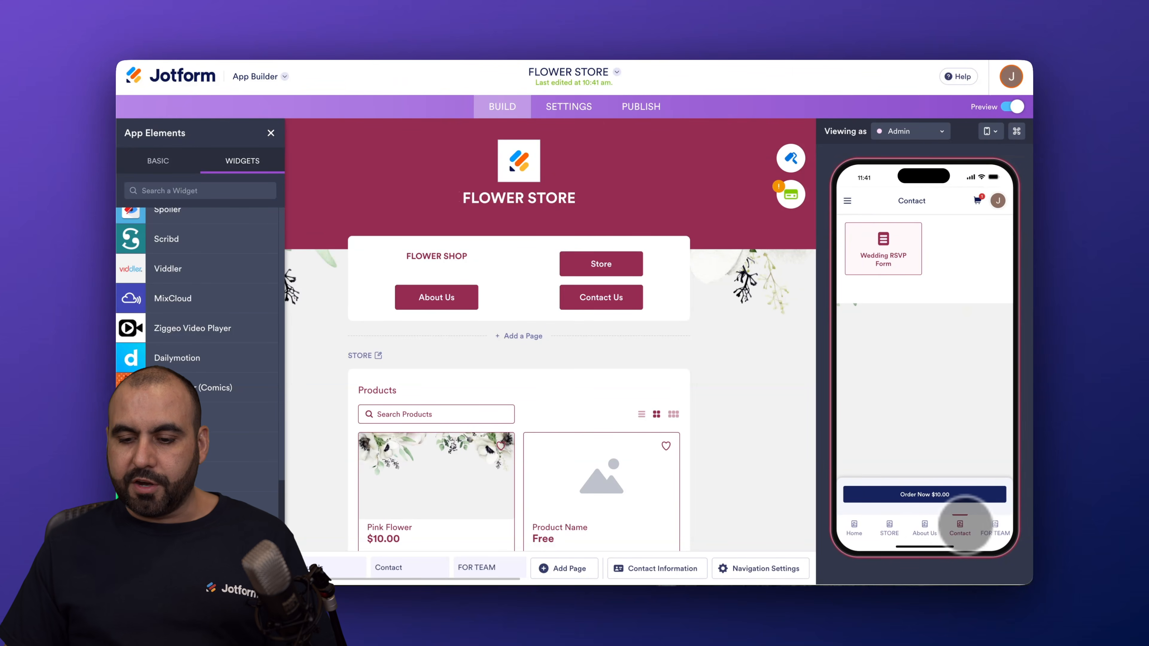
pyautogui.click(855, 526)
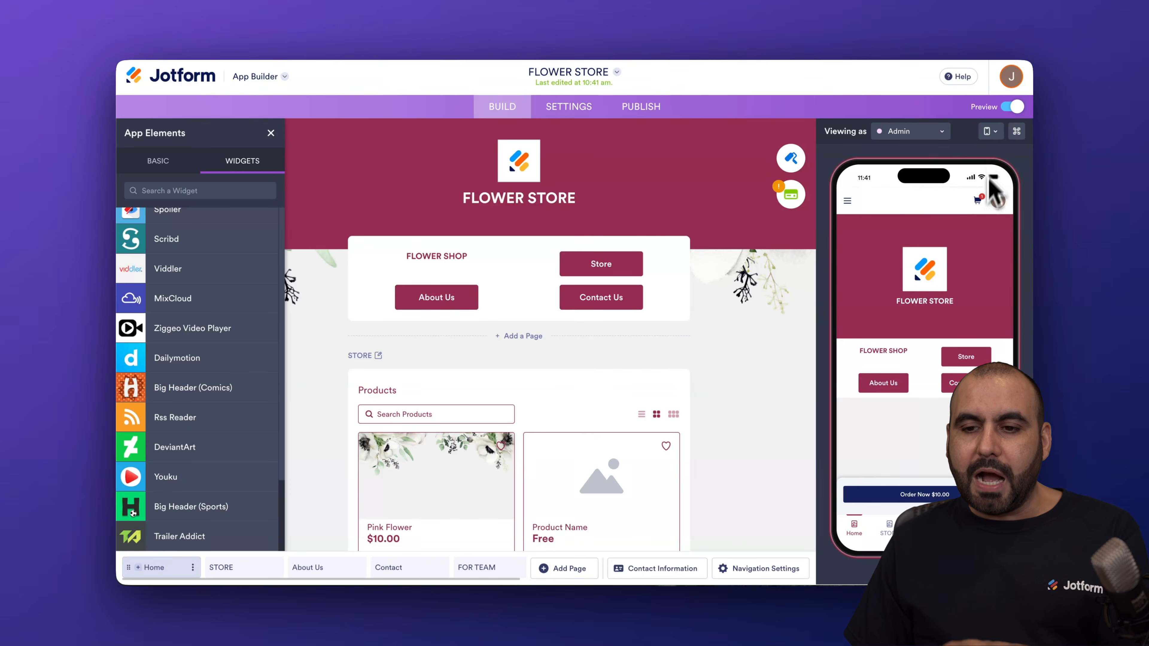
# Review the preview's device options and its viewing roles, leaving it on the phone view as Admin.
pyautogui.click(994, 136)
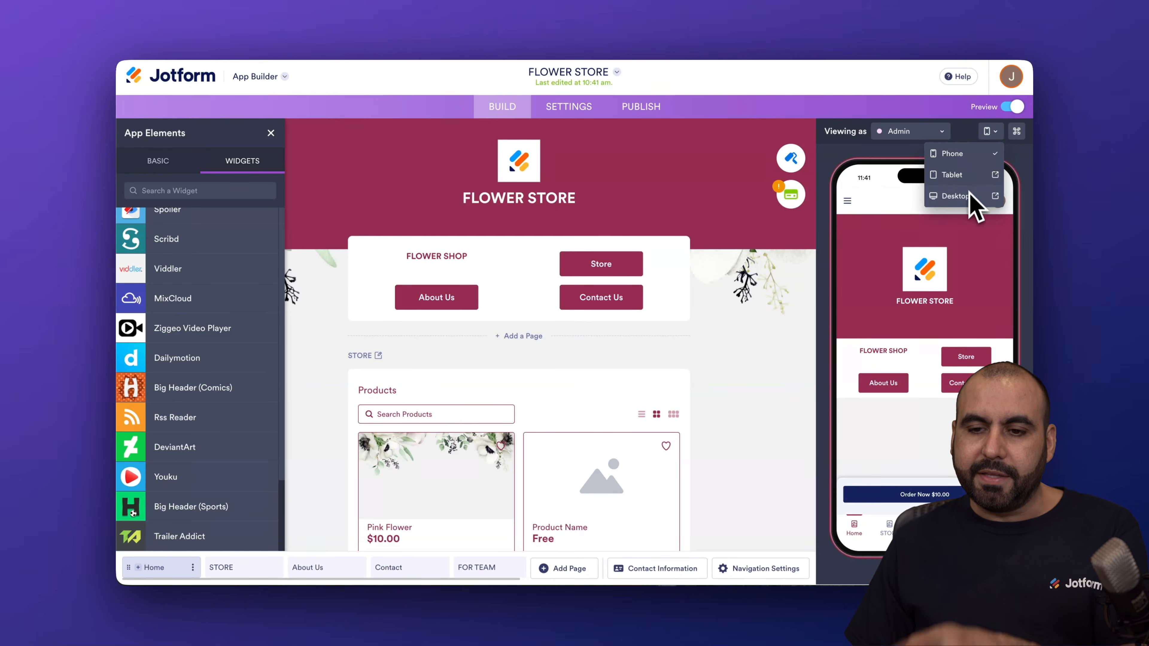
pyautogui.click(941, 131)
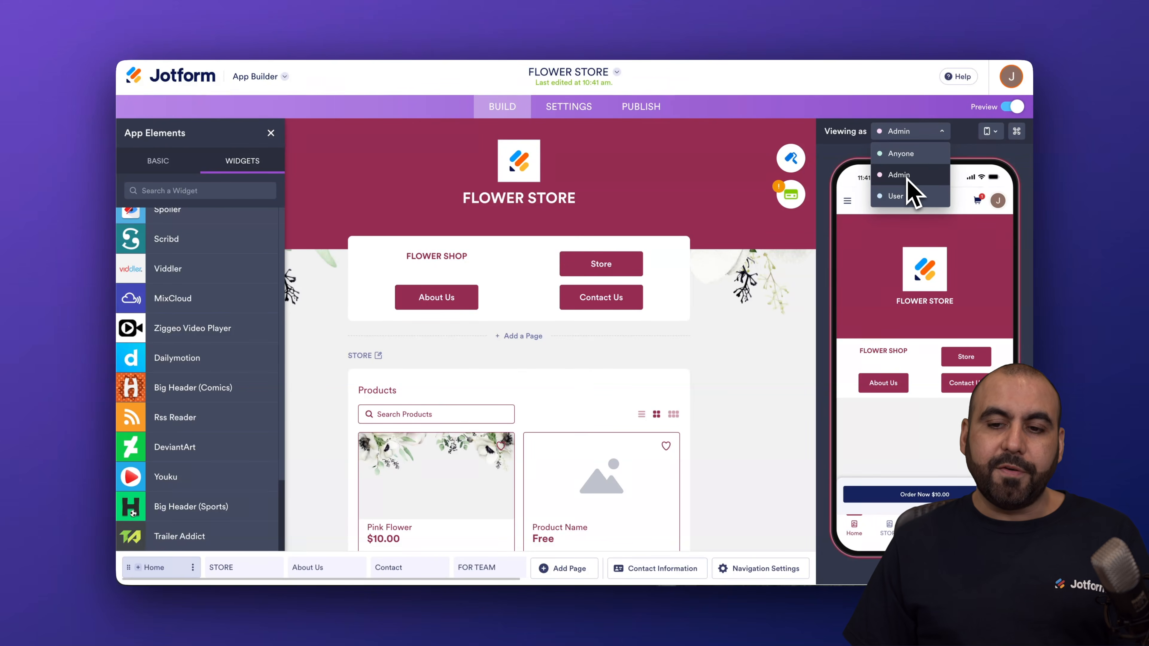
pyautogui.click(945, 180)
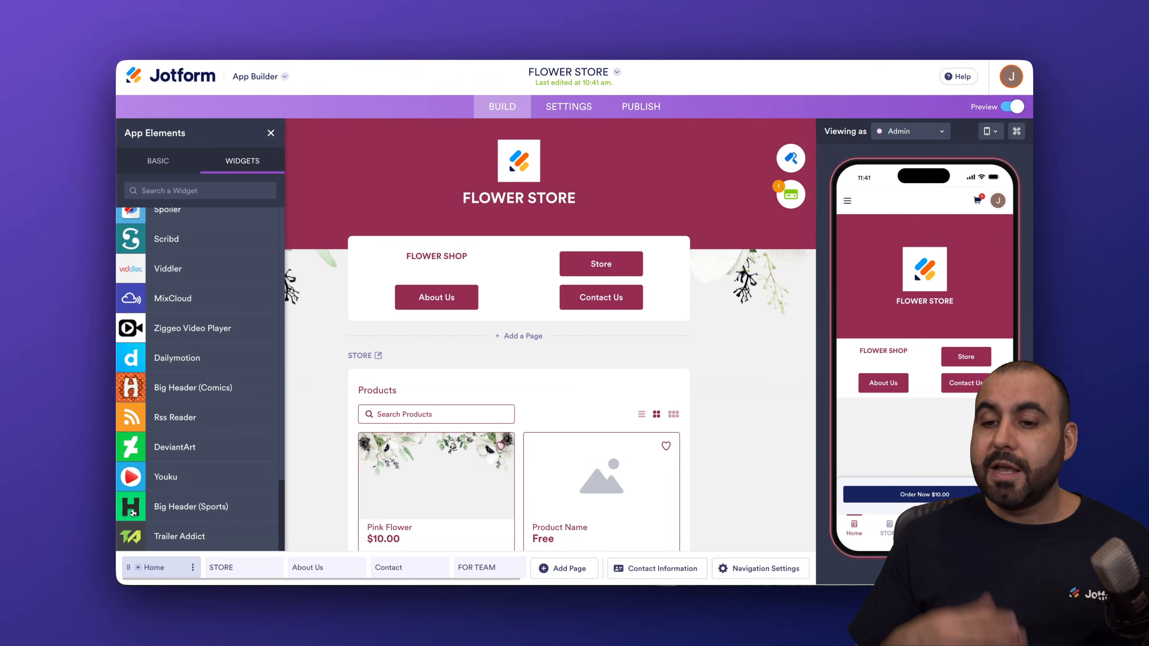
pyautogui.click(942, 133)
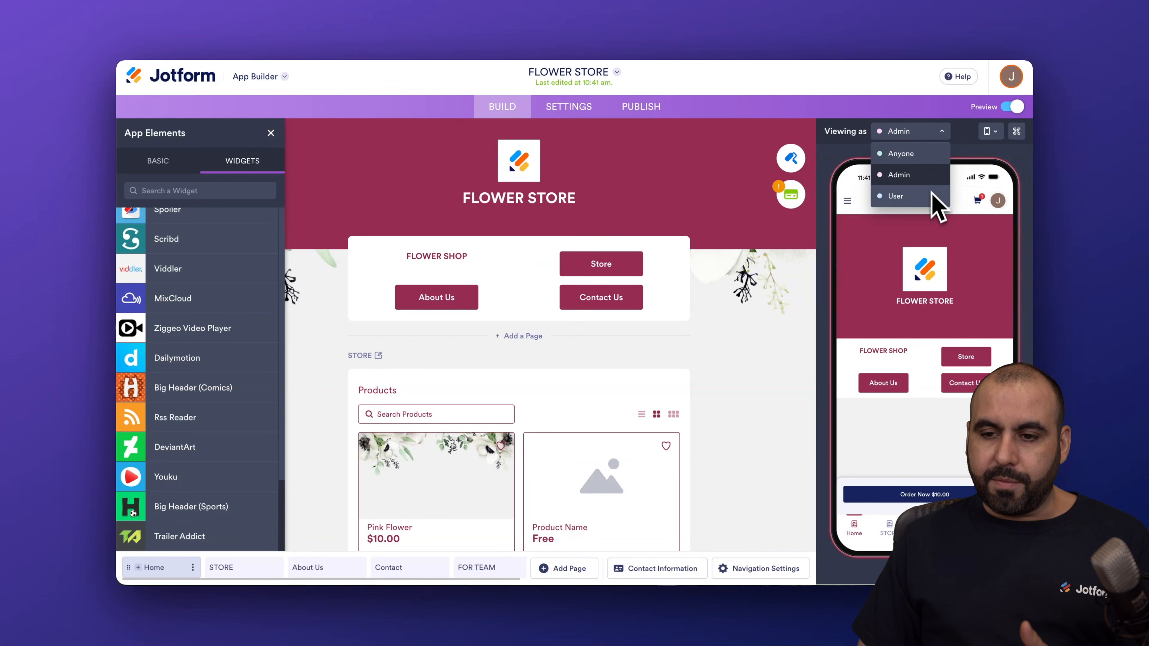
pyautogui.click(965, 159)
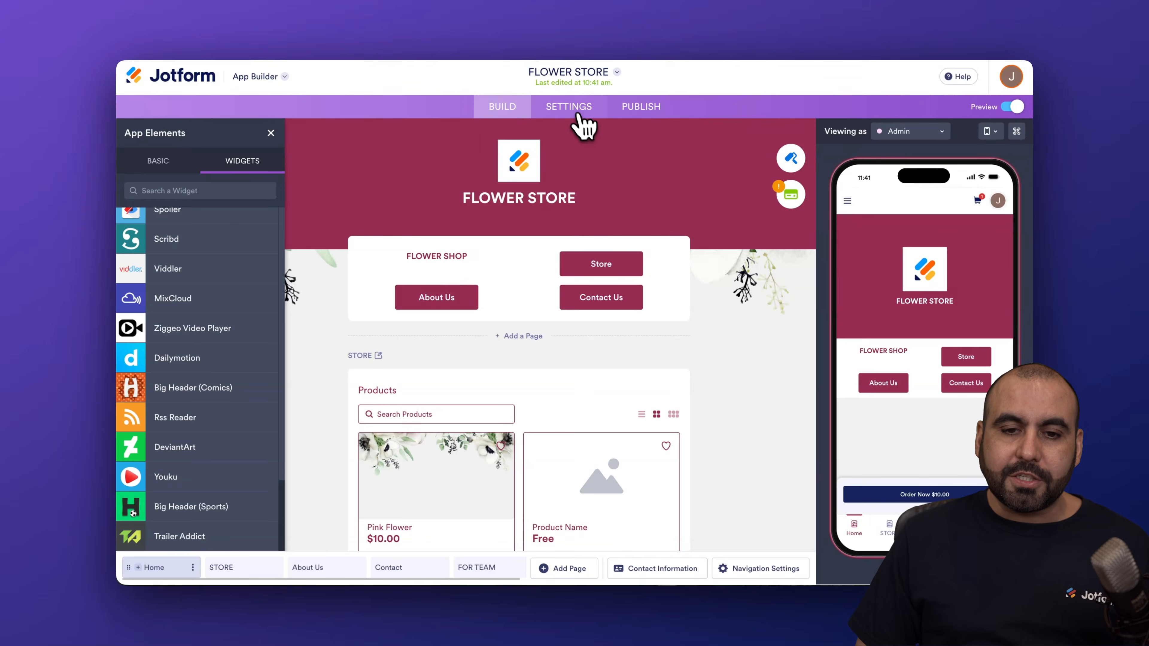
# Open the app settings and review the available app status and app language options without changing them.
pyautogui.click(568, 107)
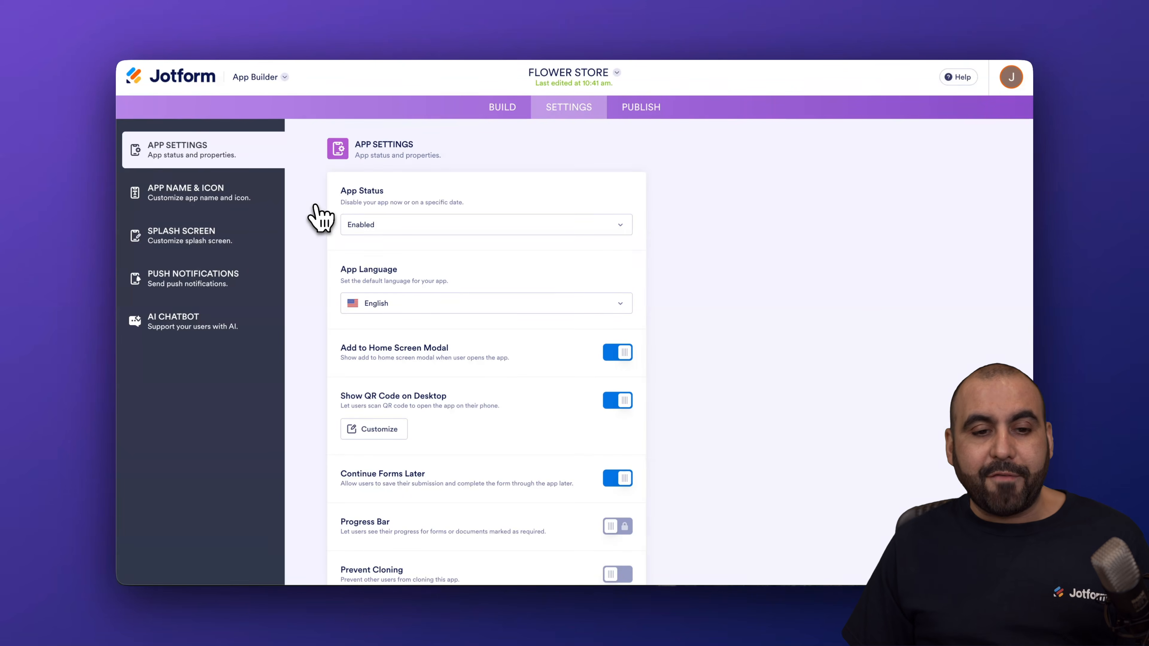
pyautogui.click(385, 225)
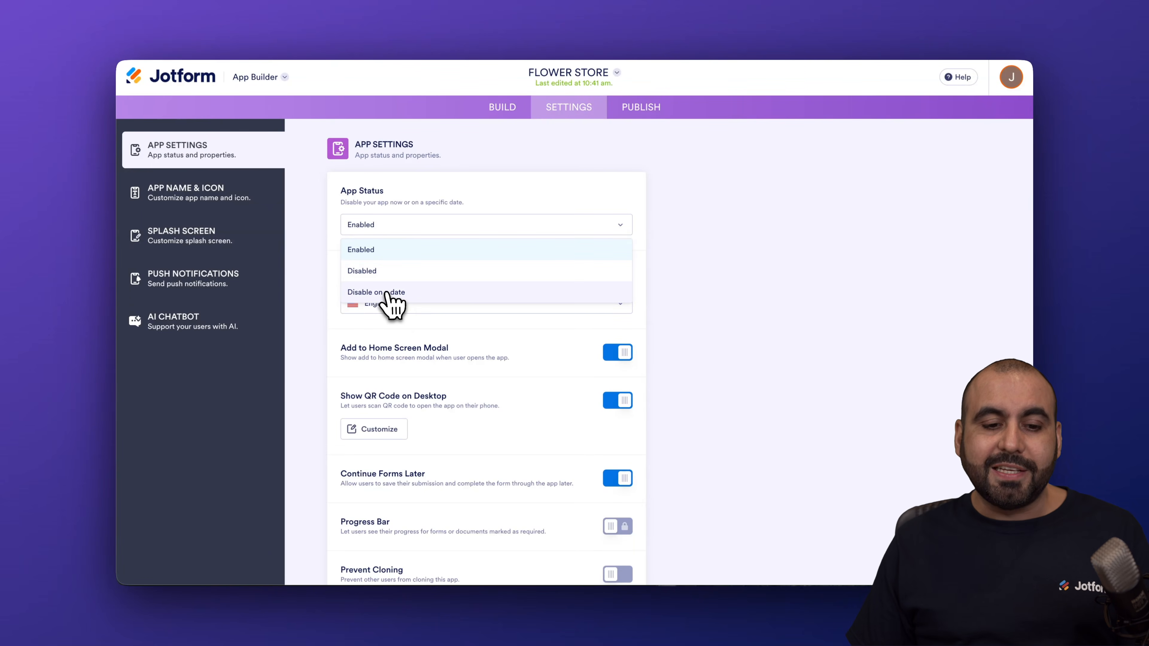
pyautogui.click(668, 272)
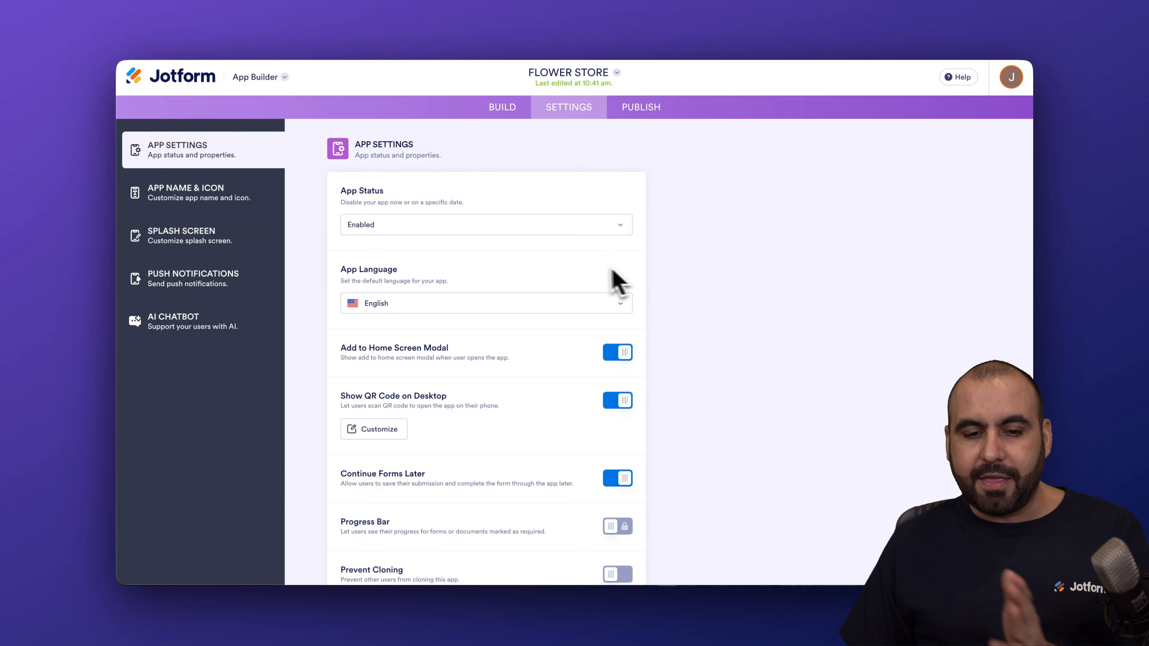
pyautogui.click(452, 304)
pyautogui.scroll(-4, 454, 367)
pyautogui.scroll(-3, 456, 380)
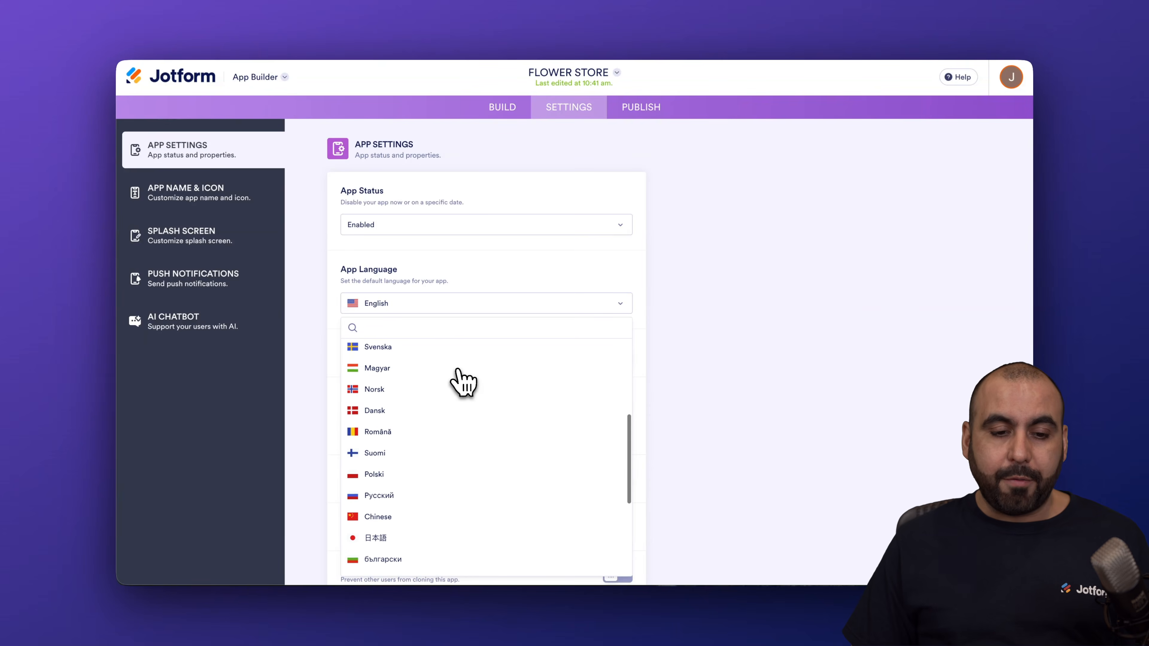
pyautogui.click(708, 373)
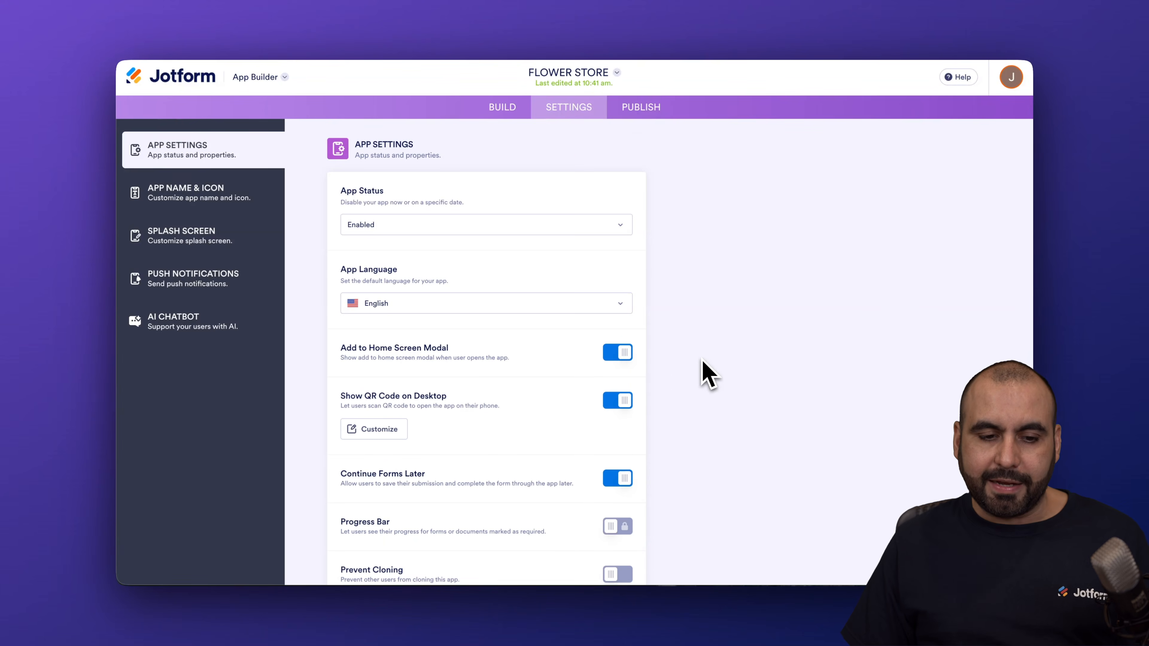
# Examine the label and color options for customizing the app's desktop QR code, and close them without saving.
pyautogui.scroll(-1, 707, 375)
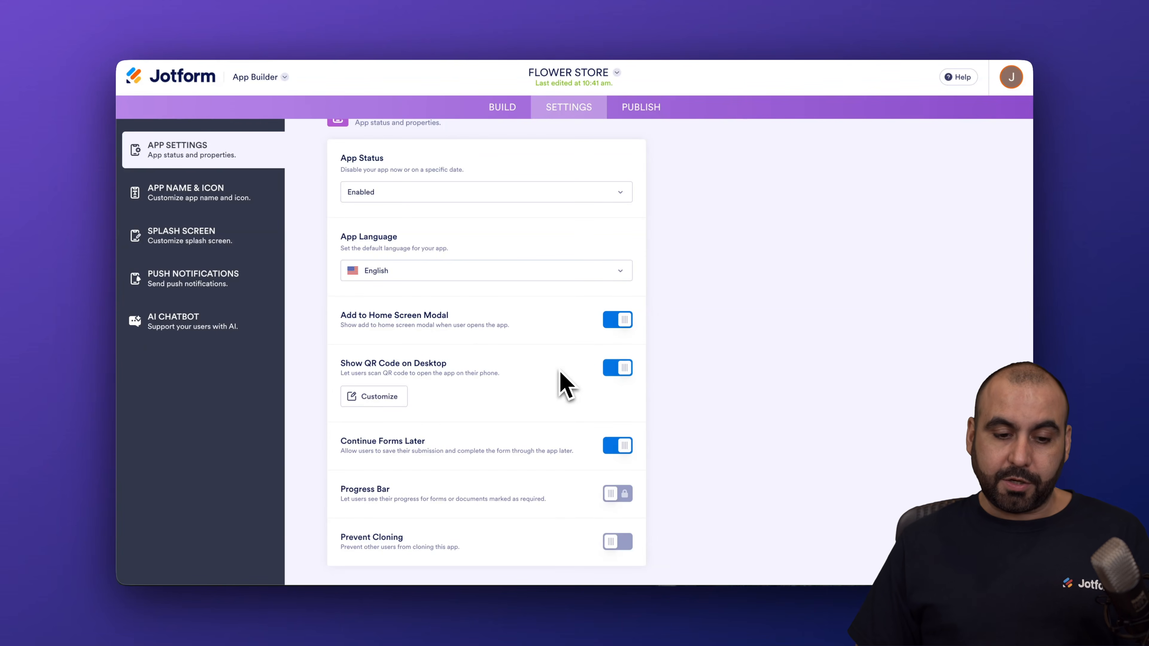
pyautogui.click(400, 399)
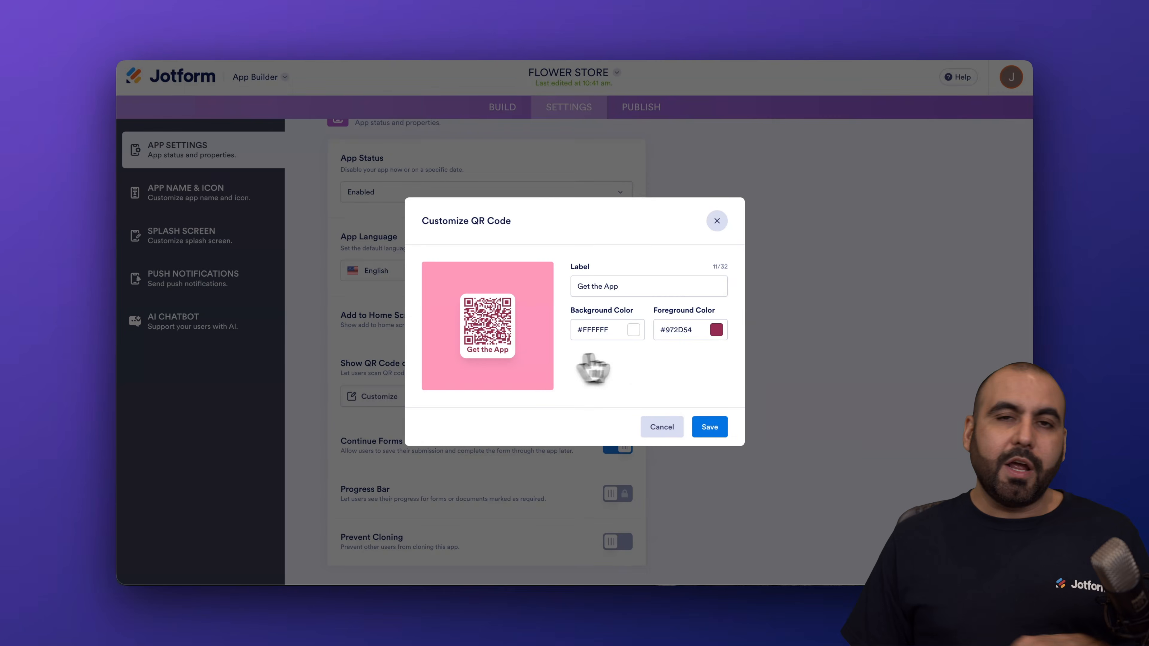
pyautogui.click(717, 221)
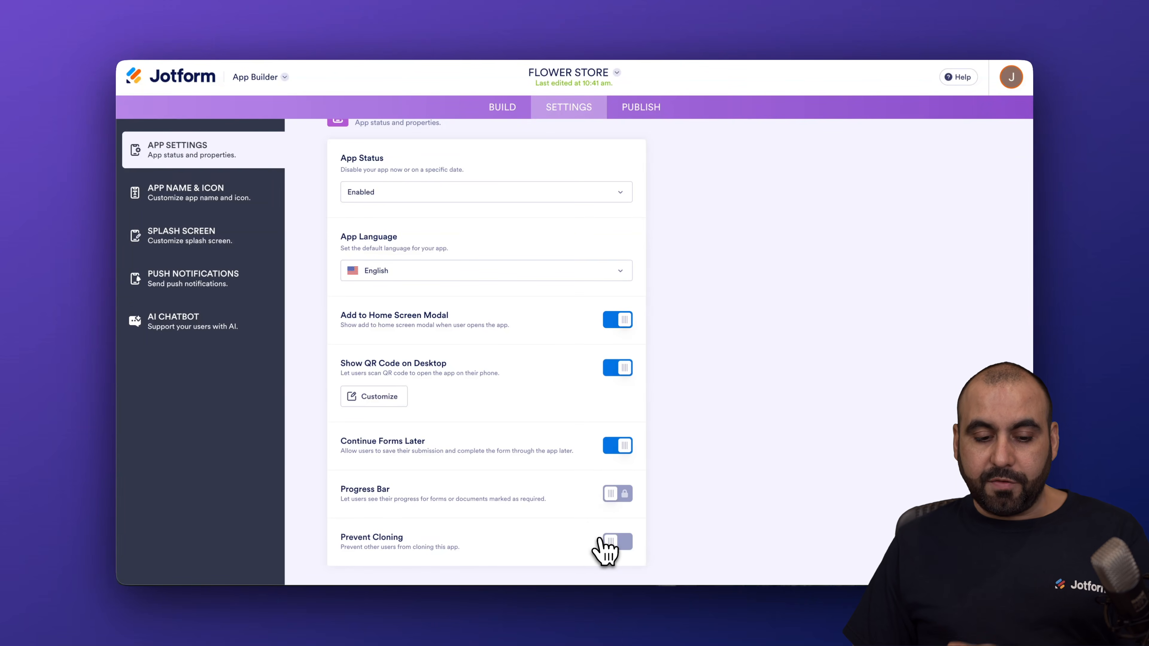
# Review the app name field and the icon and image upload options for the app icon, keeping the current ones.
pyautogui.click(224, 200)
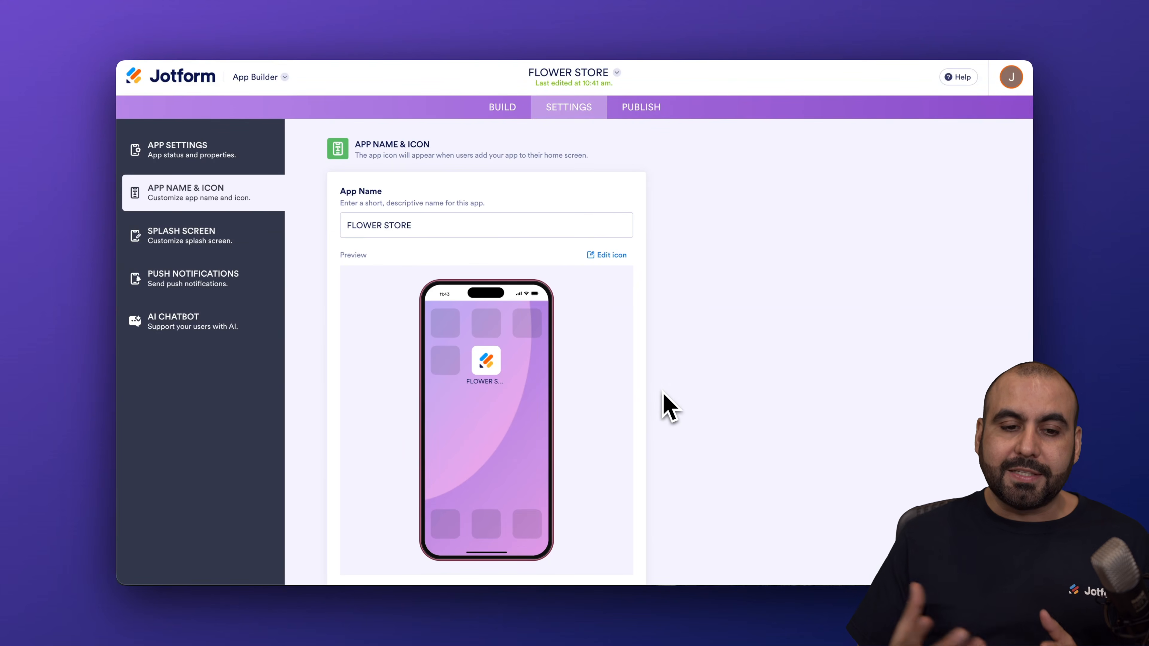
pyautogui.moveTo(442, 225); pyautogui.dragTo(356, 221)
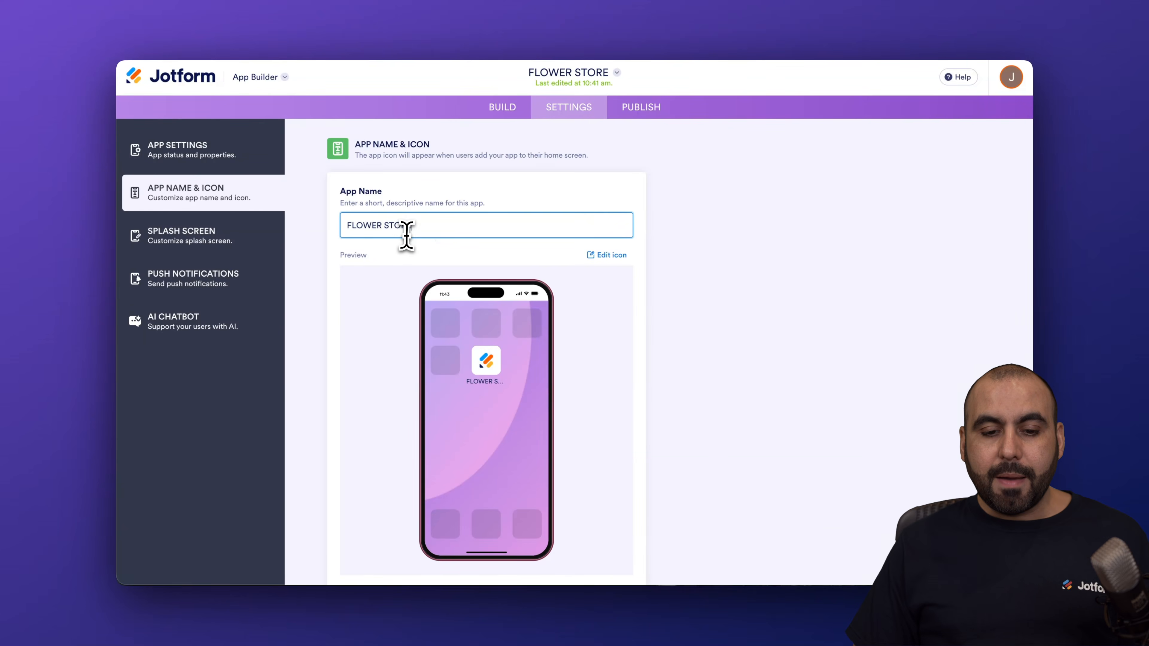
pyautogui.scroll(-1, 406, 234)
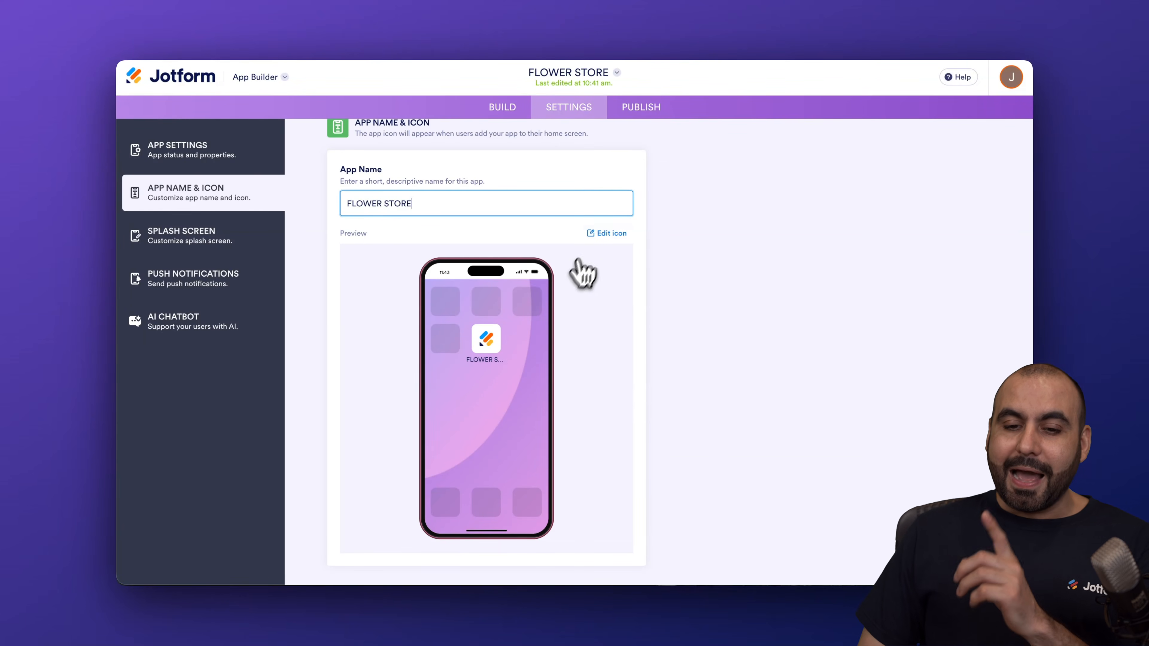
pyautogui.click(622, 236)
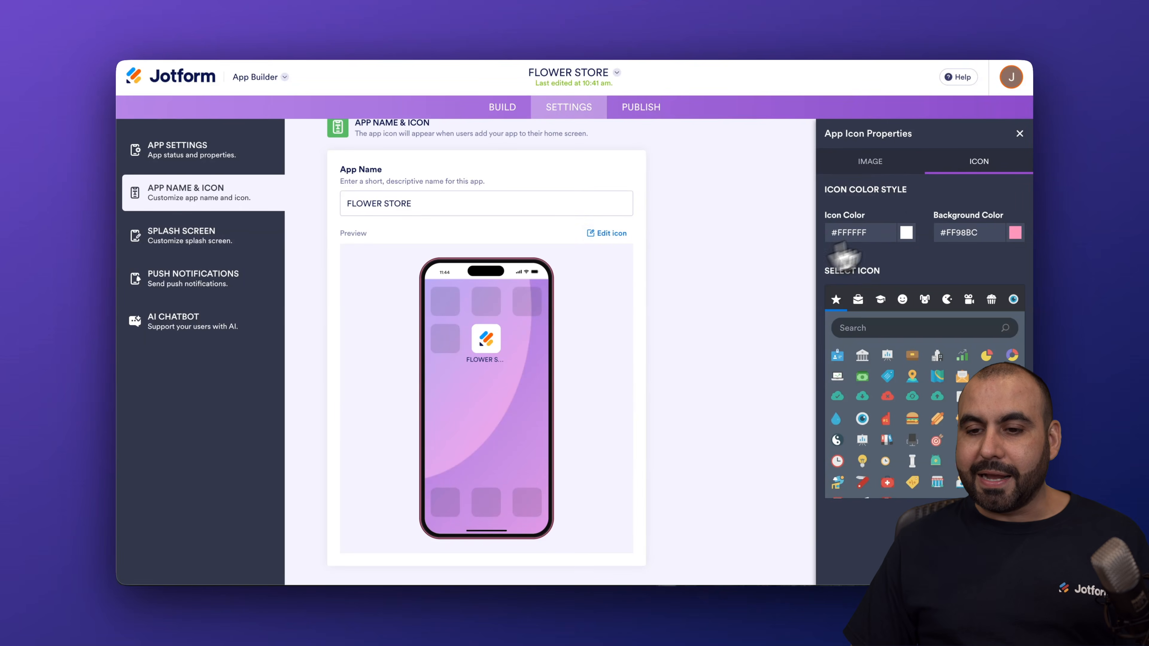
pyautogui.click(871, 162)
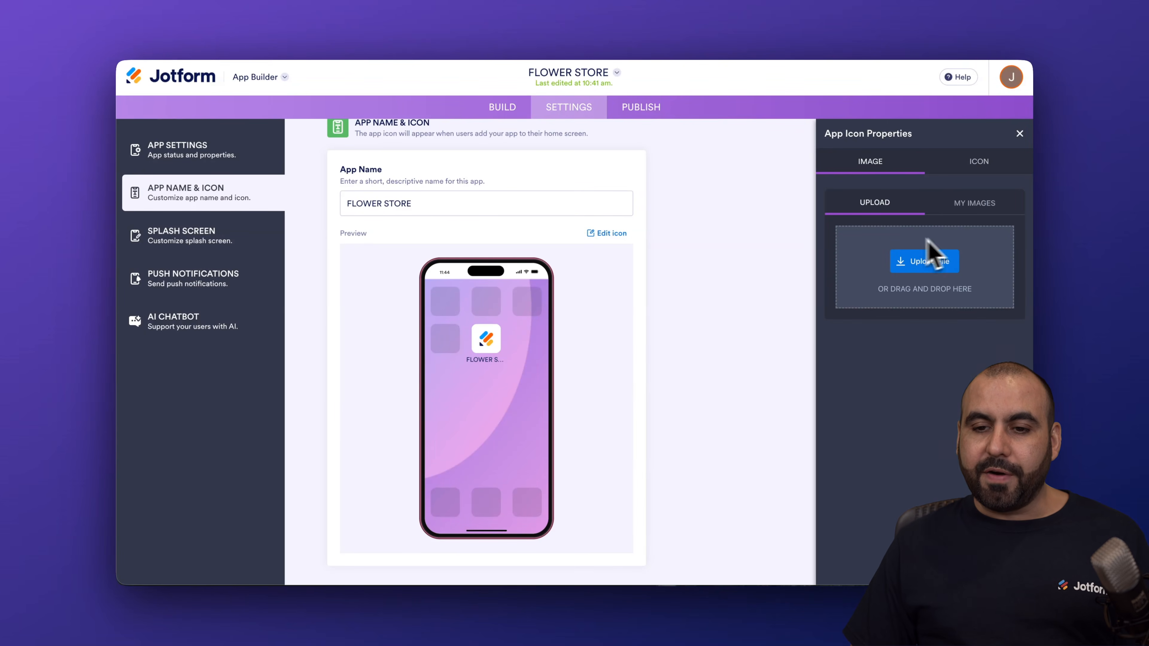
pyautogui.click(1020, 134)
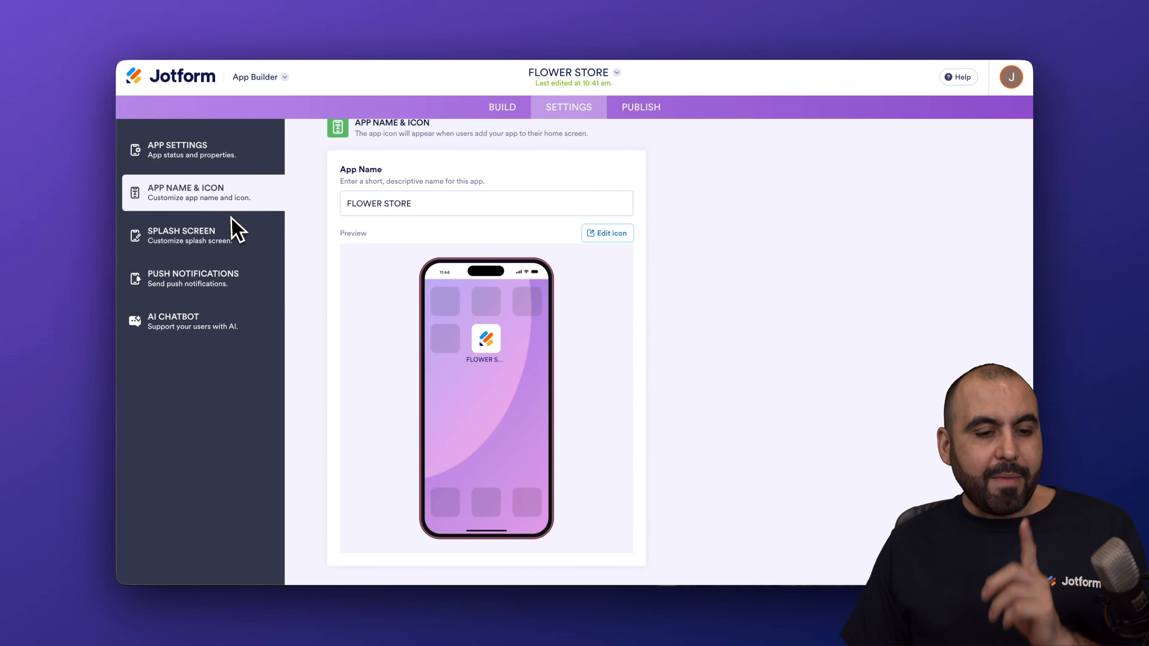
# Set the splash screen's background color to the brighter pink #e6407d.
pyautogui.click(209, 232)
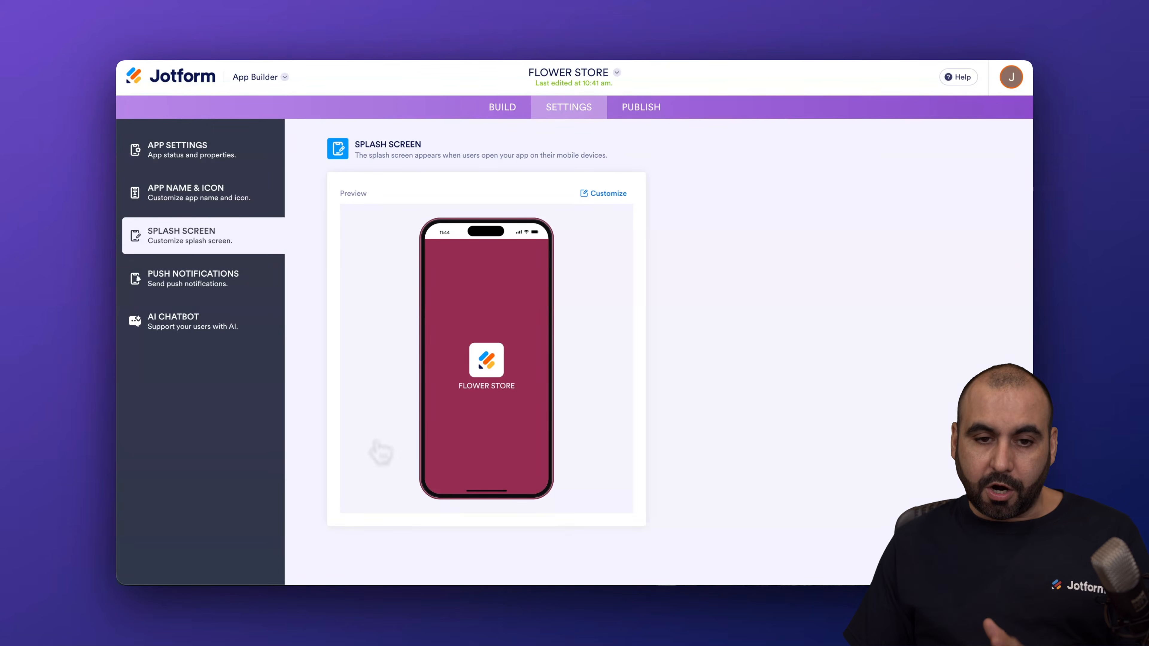
pyautogui.click(614, 194)
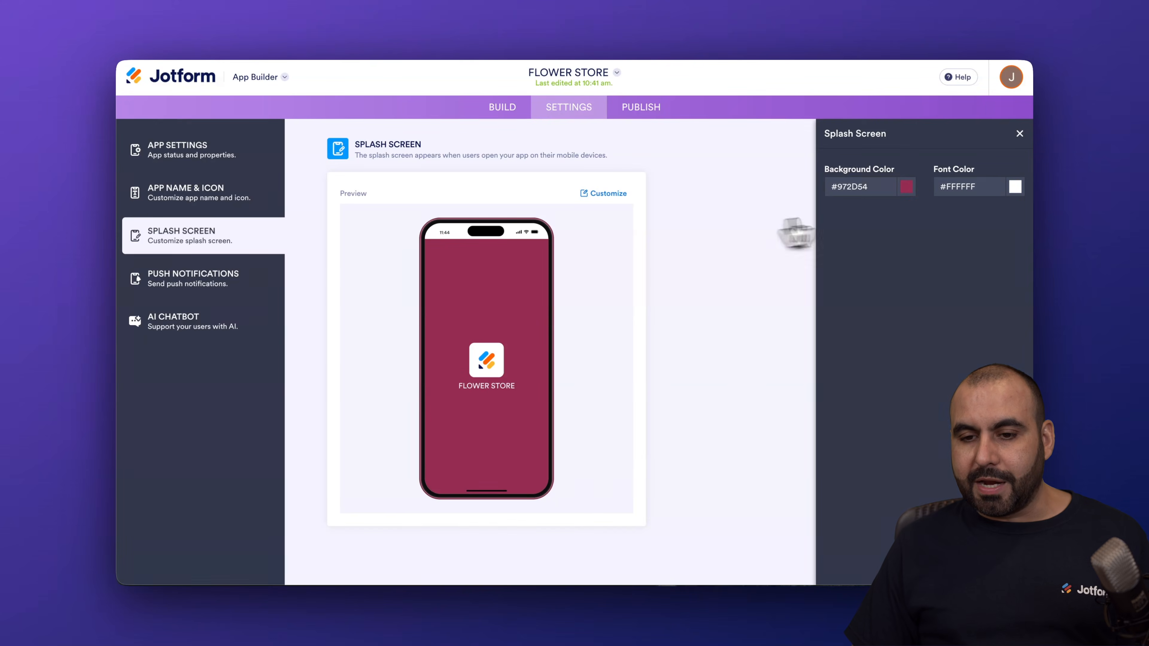
pyautogui.click(907, 186)
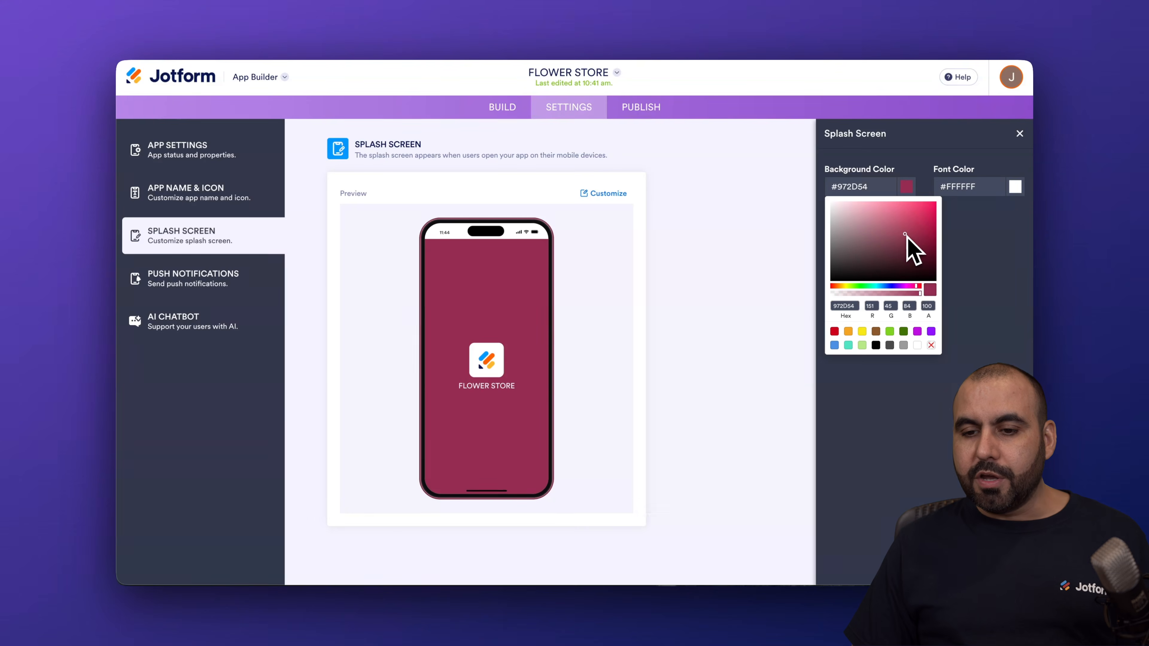
pyautogui.click(915, 222)
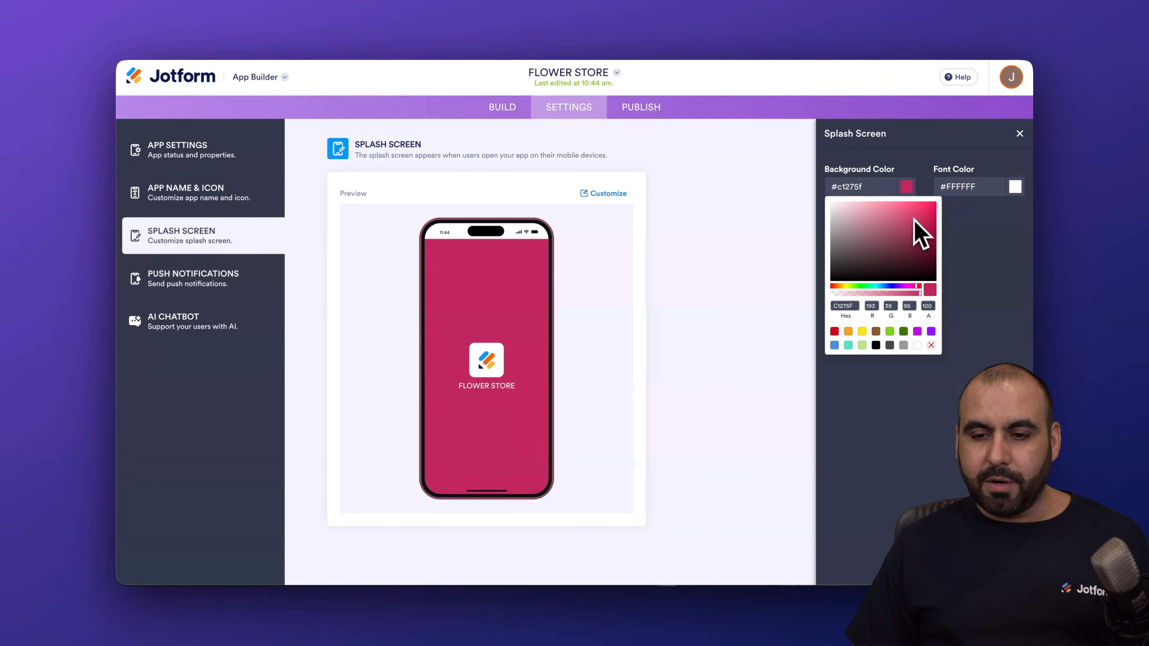
pyautogui.click(908, 211)
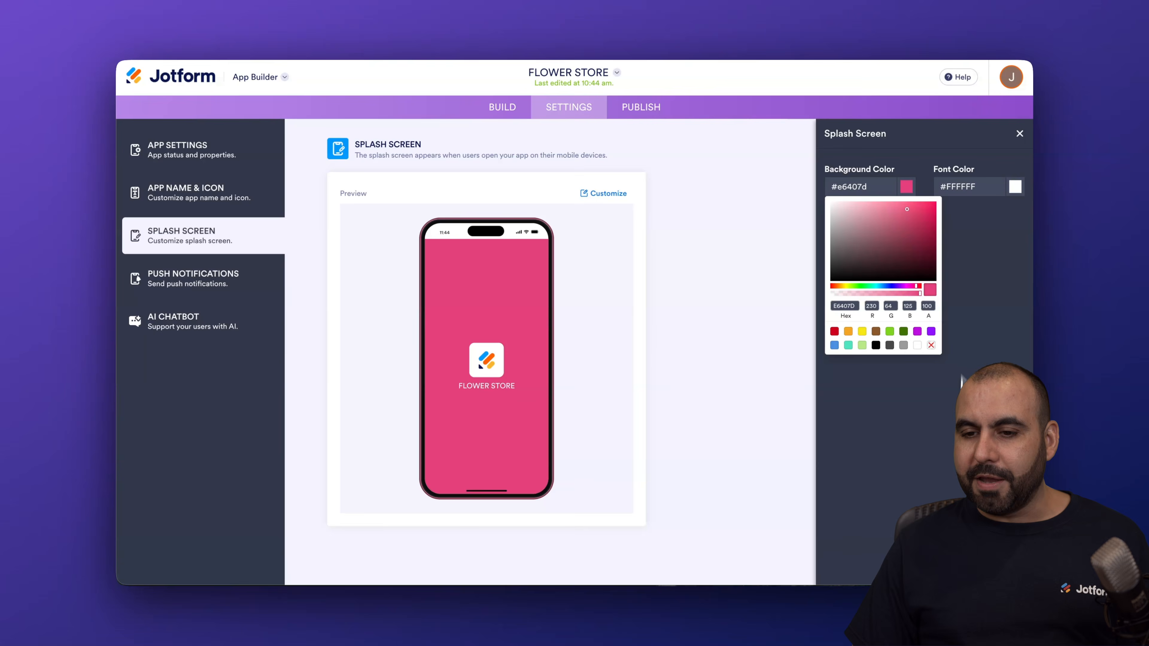
pyautogui.click(961, 363)
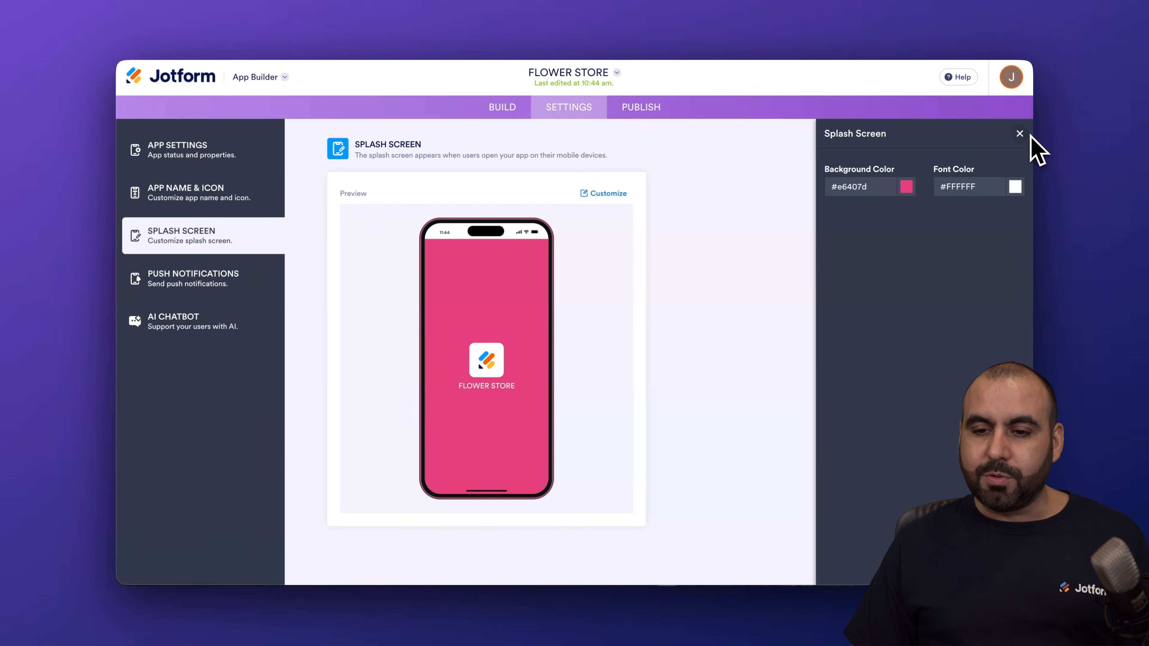
pyautogui.click(1020, 134)
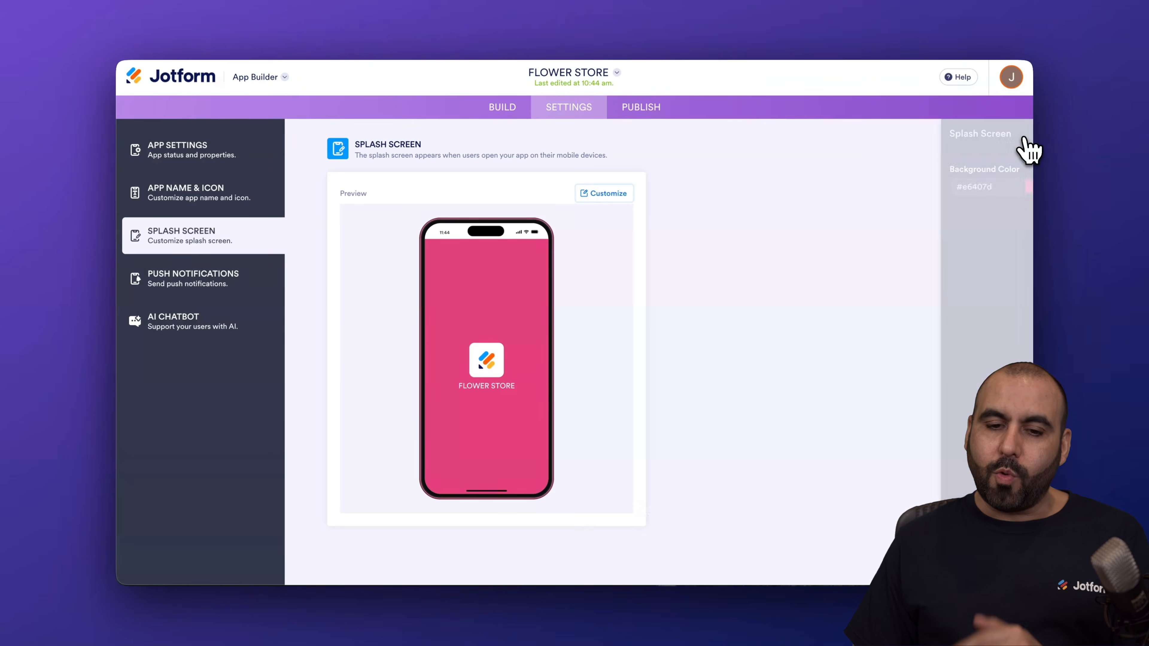
# Enable push notifications to look at the notification title and content fields, and turn the feature back off.
pyautogui.click(226, 285)
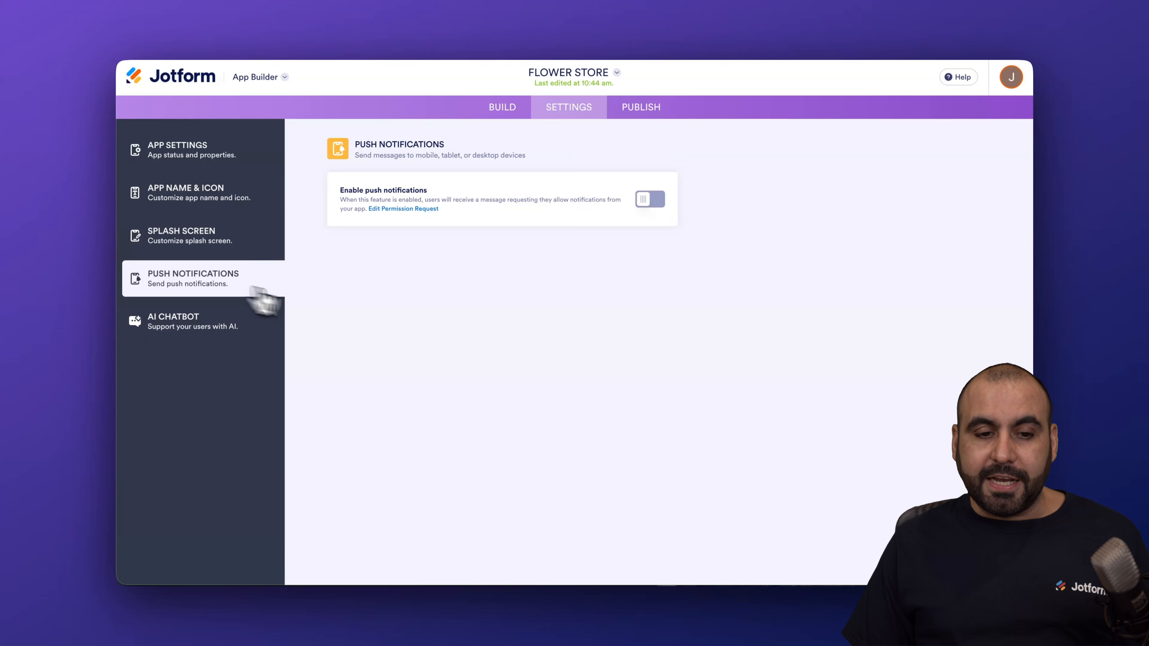
pyautogui.click(650, 199)
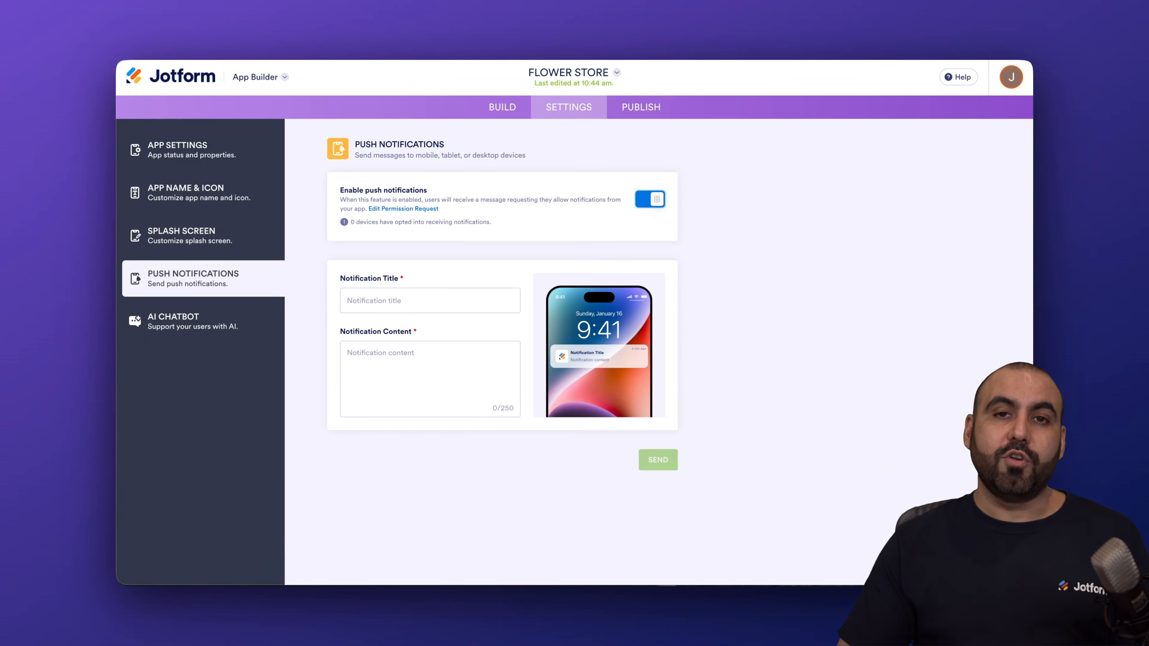
pyautogui.click(437, 303)
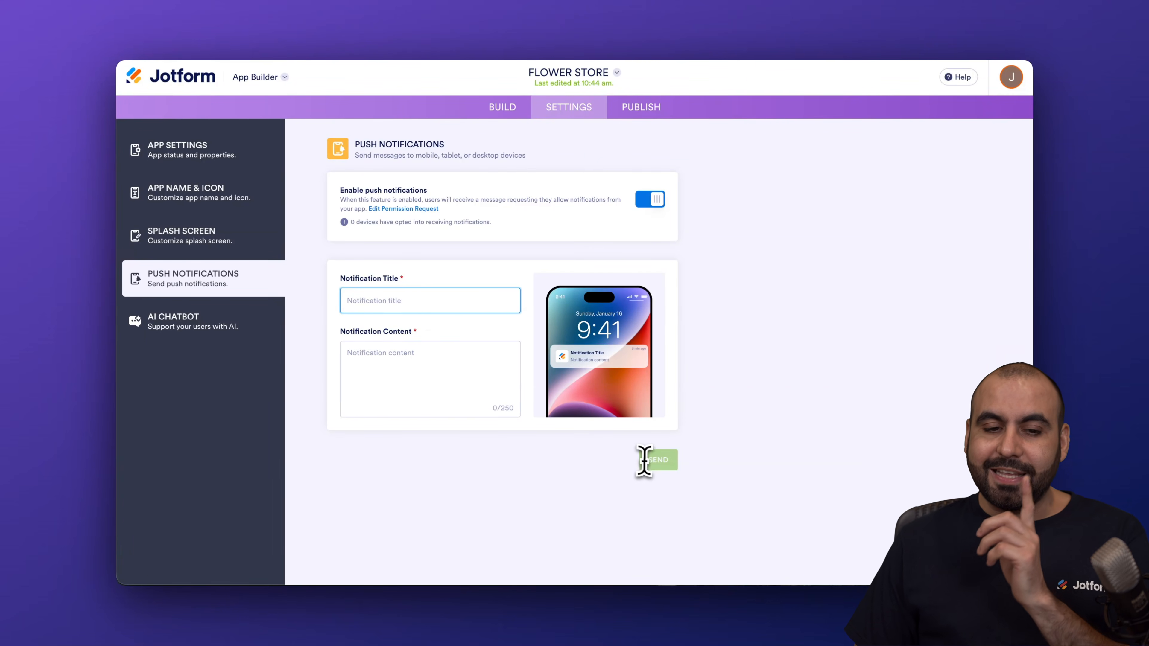
pyautogui.click(650, 200)
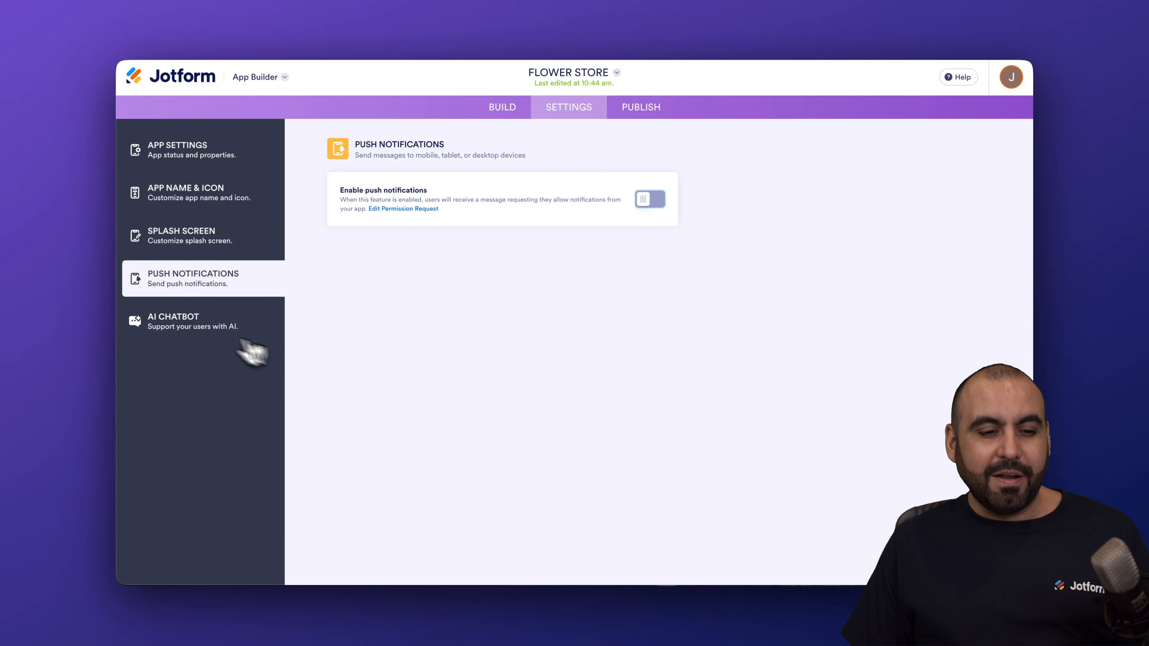
# Review the AI chatbot settings and the publishing options, including the download and embed options for sharing the app by QR code.
pyautogui.click(197, 325)
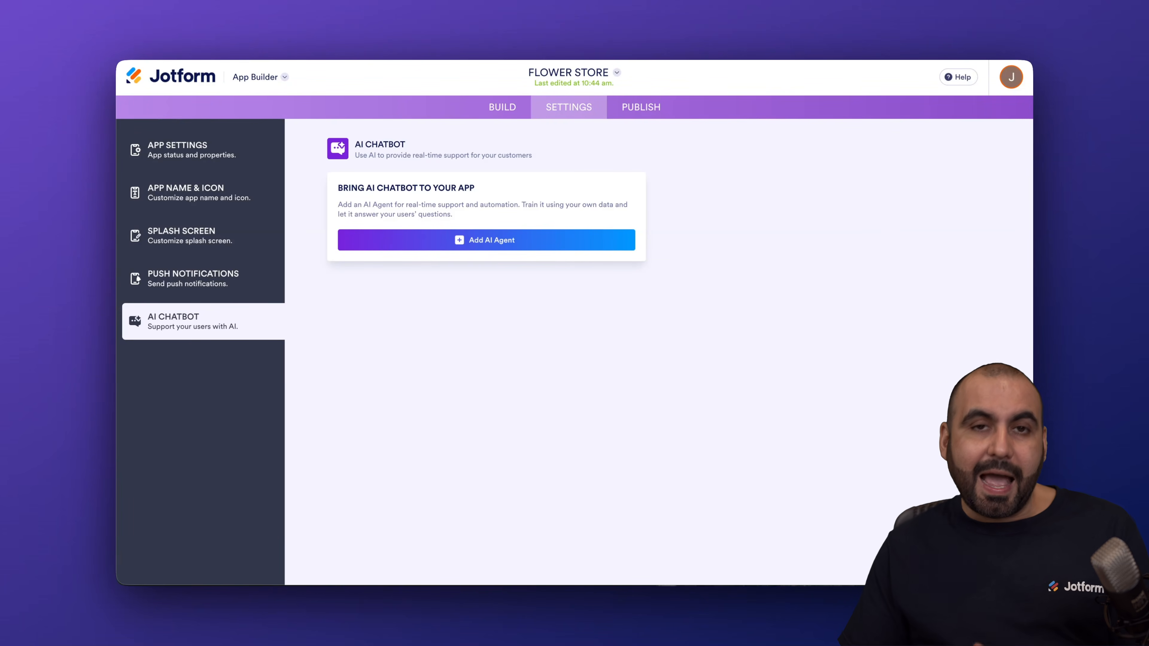
pyautogui.click(645, 107)
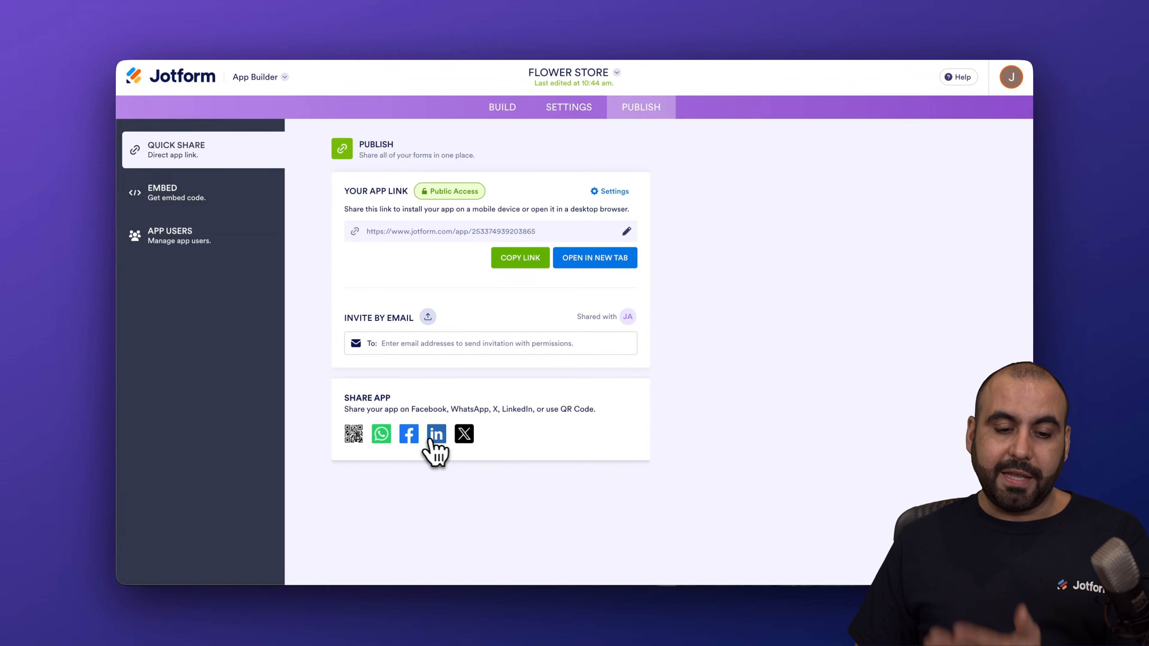
pyautogui.click(354, 434)
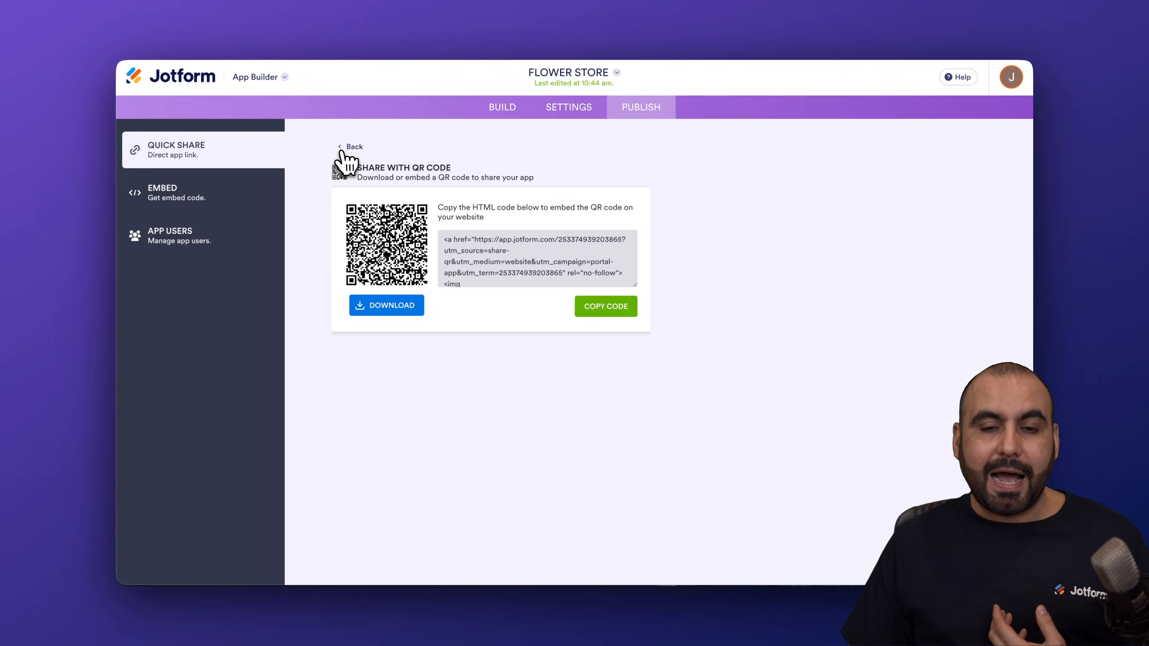
pyautogui.click(352, 147)
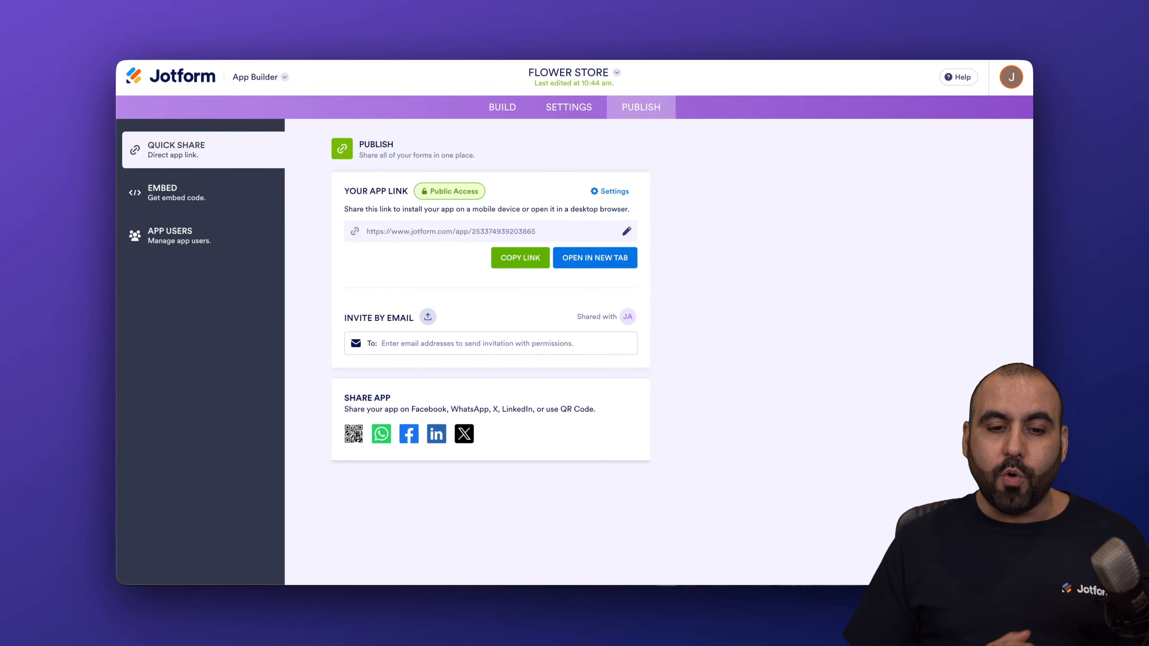
# Try Company Access in the app link's access settings, switch back to Public Access, and close the settings.
pyautogui.click(614, 192)
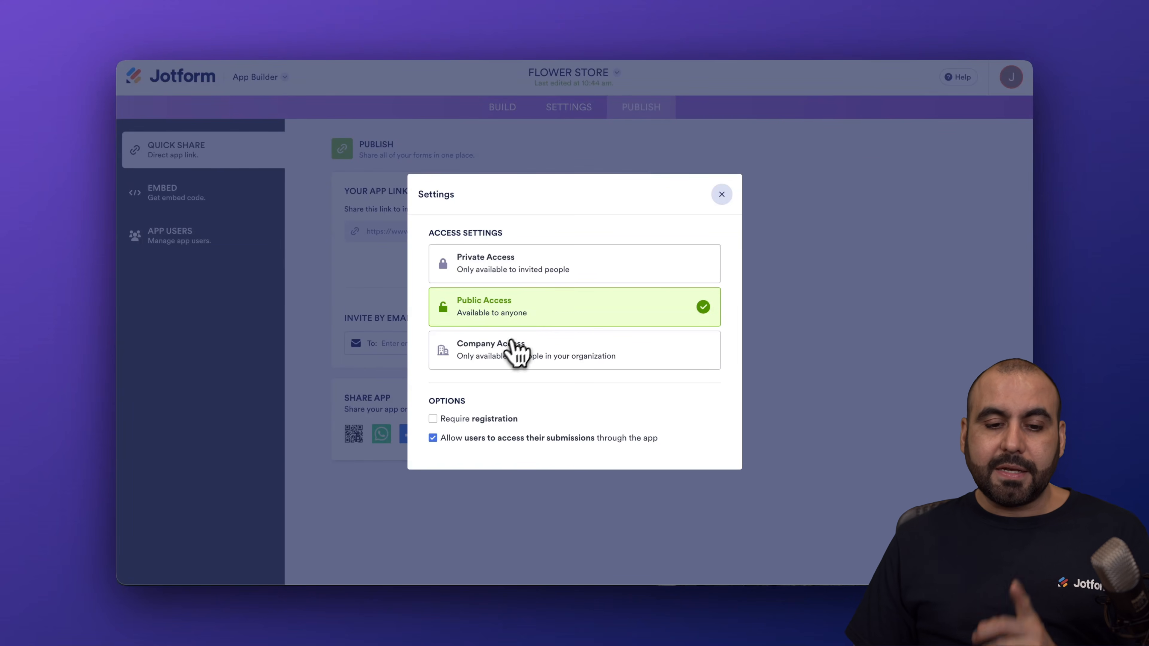
pyautogui.click(500, 359)
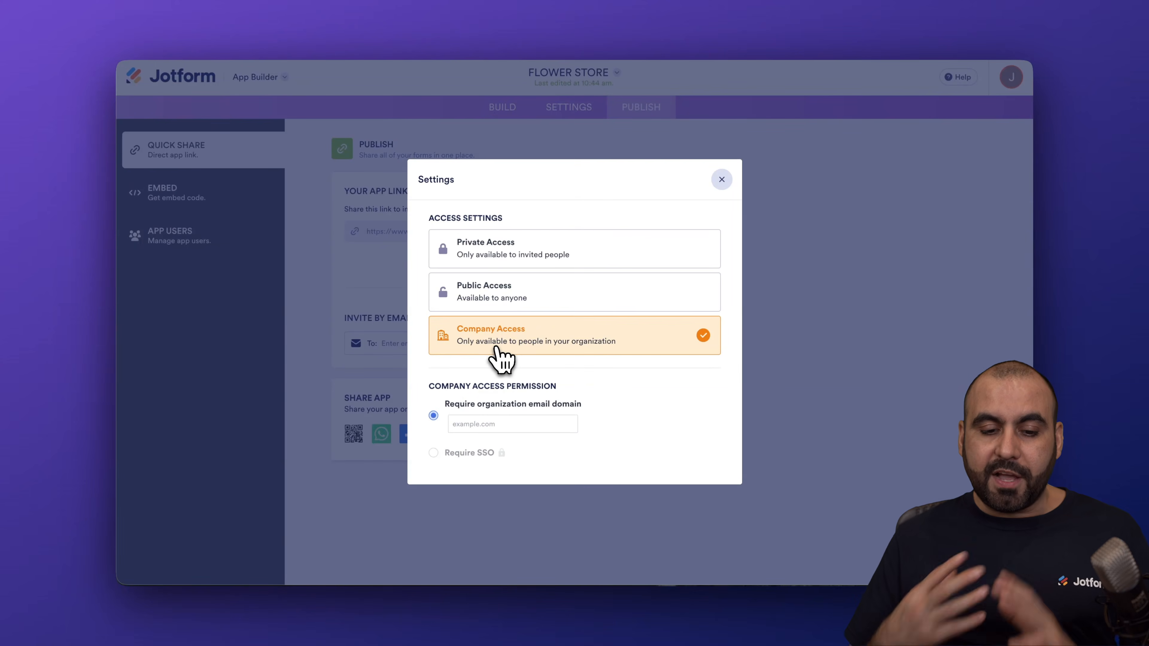
pyautogui.click(490, 291)
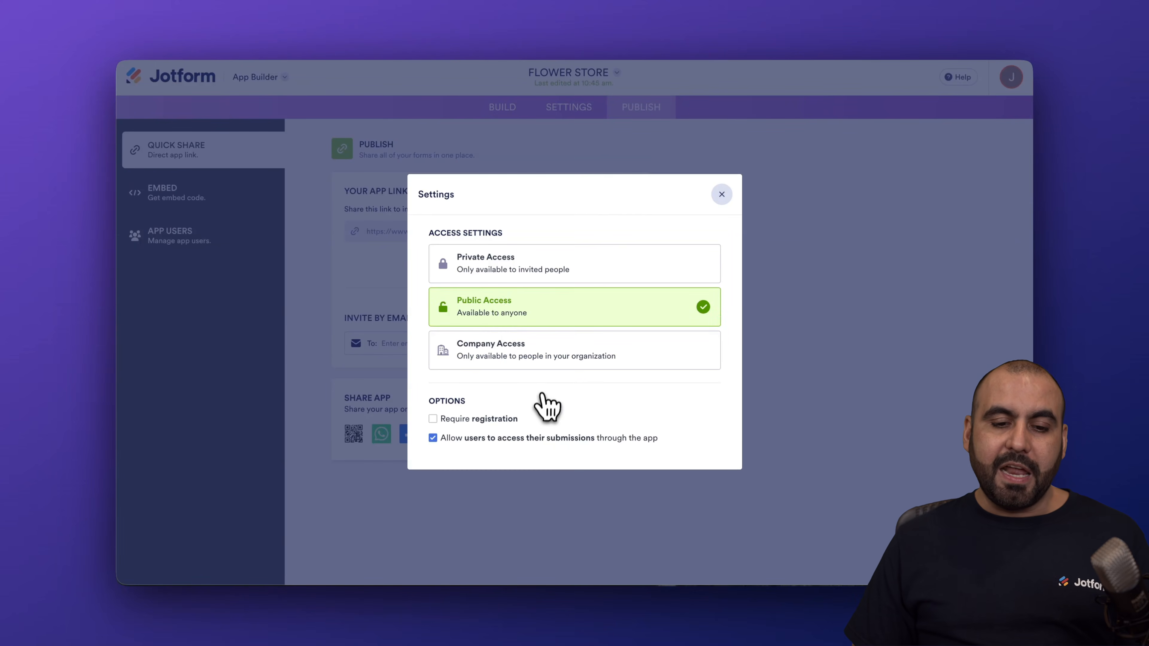
pyautogui.click(510, 421)
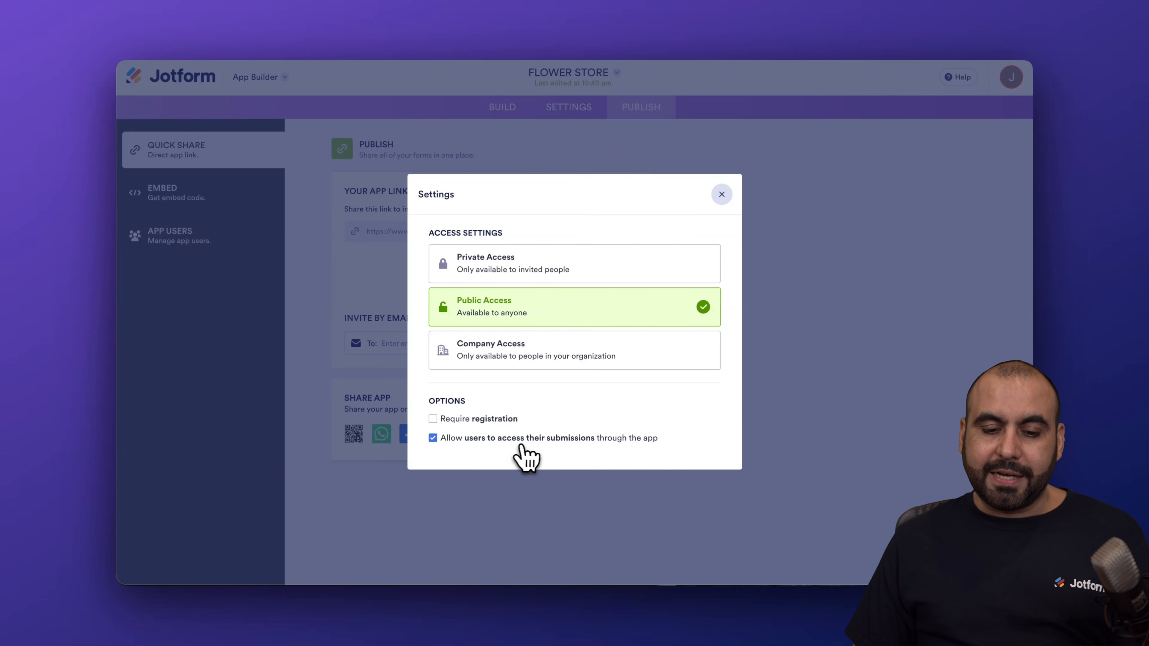
pyautogui.click(721, 194)
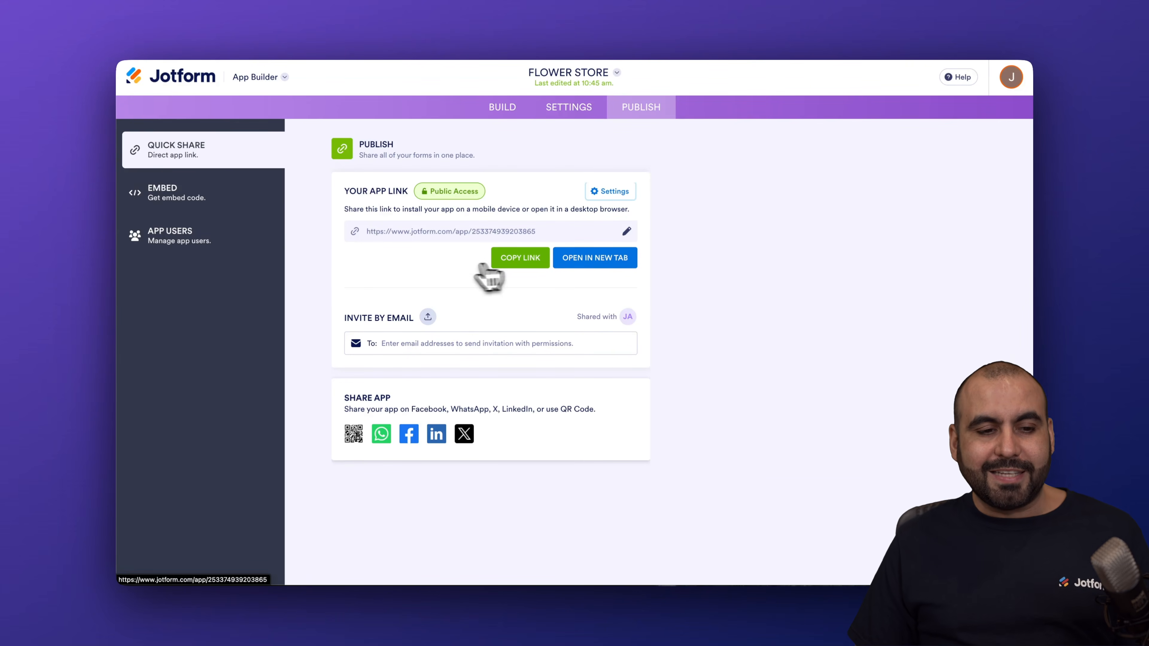
# Examine the app's embed code, preview the embedded app including its STORE page, and view the list of app users.
pyautogui.click(209, 190)
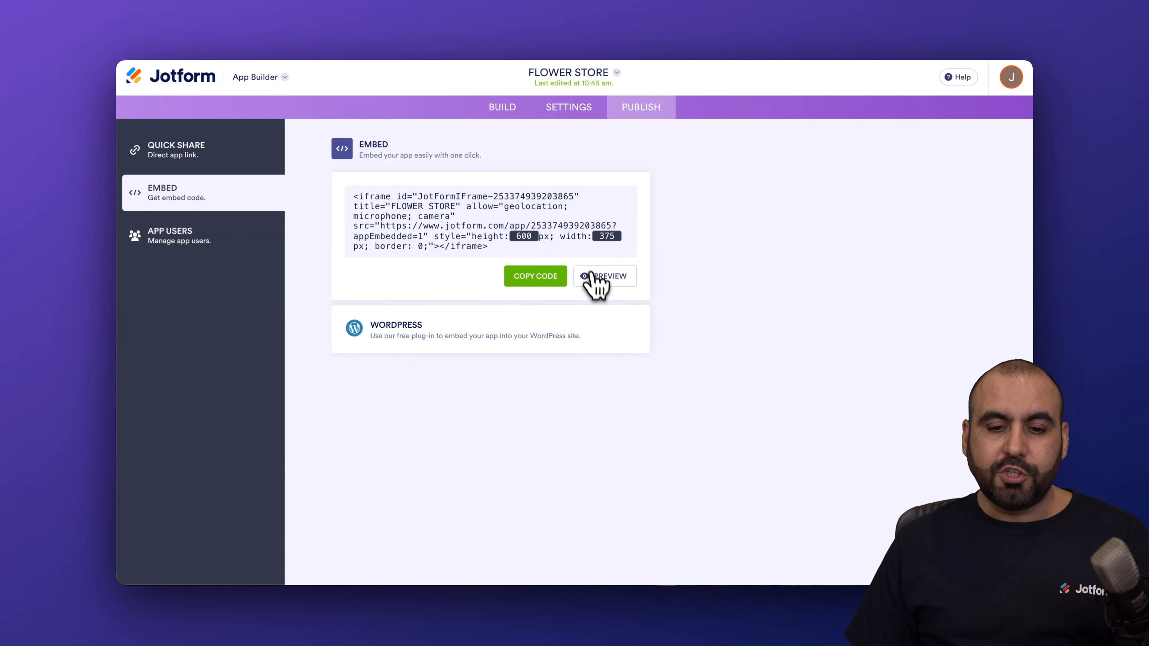
pyautogui.click(594, 282)
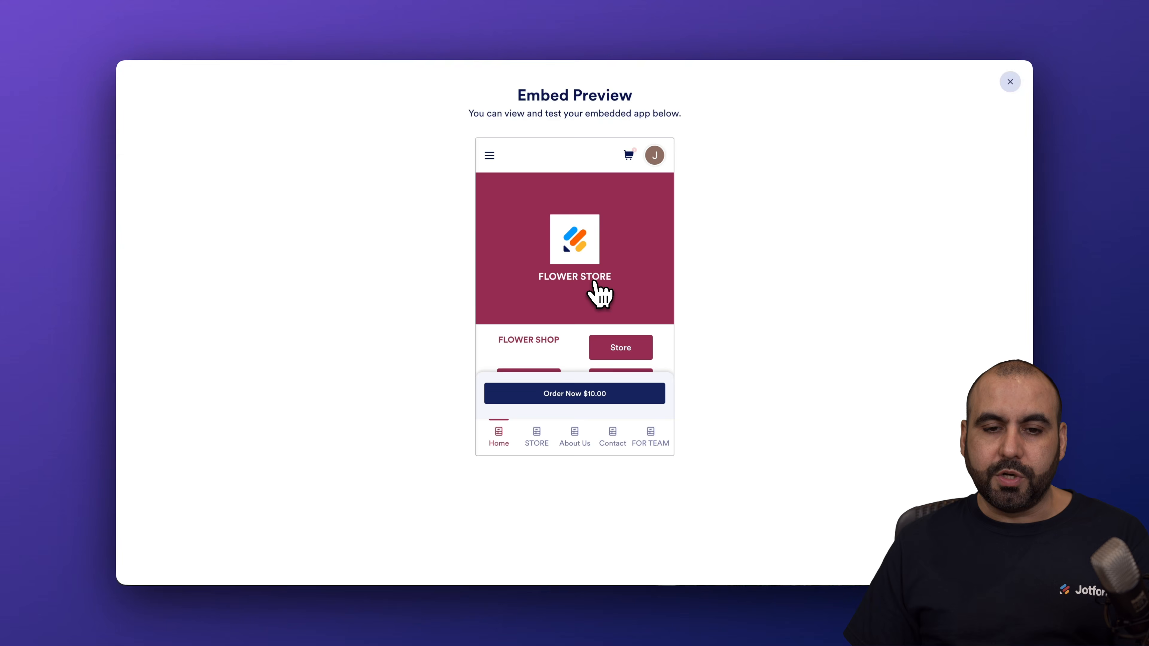
pyautogui.scroll(-1, 595, 282)
pyautogui.scroll(1, 594, 283)
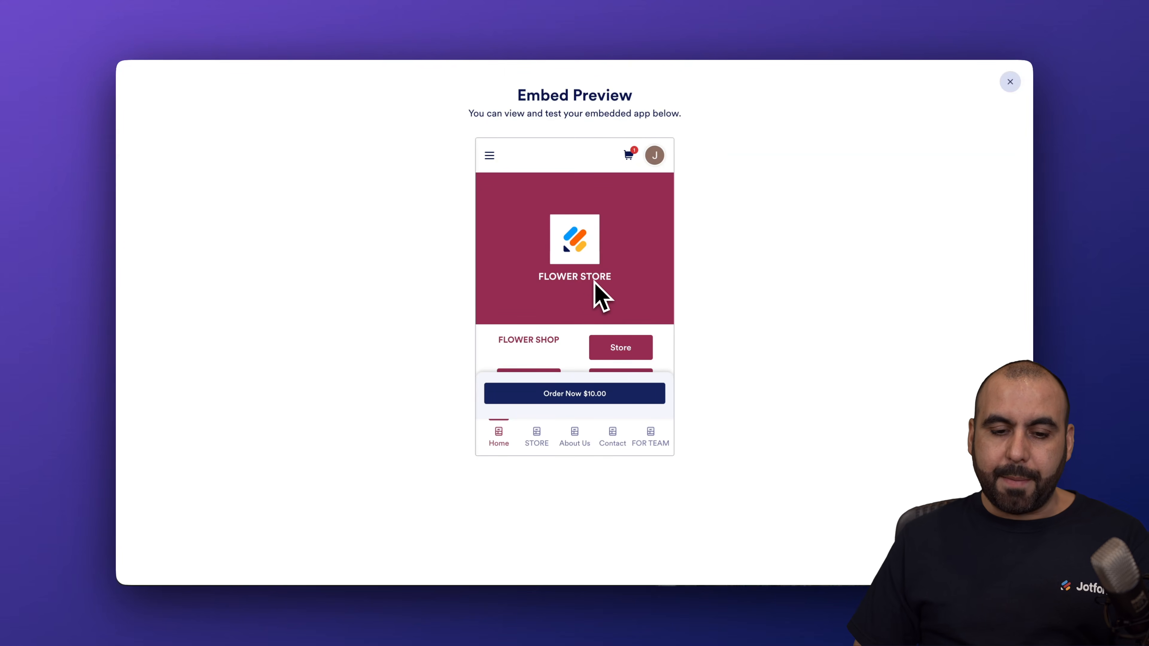
pyautogui.click(536, 437)
pyautogui.click(1009, 83)
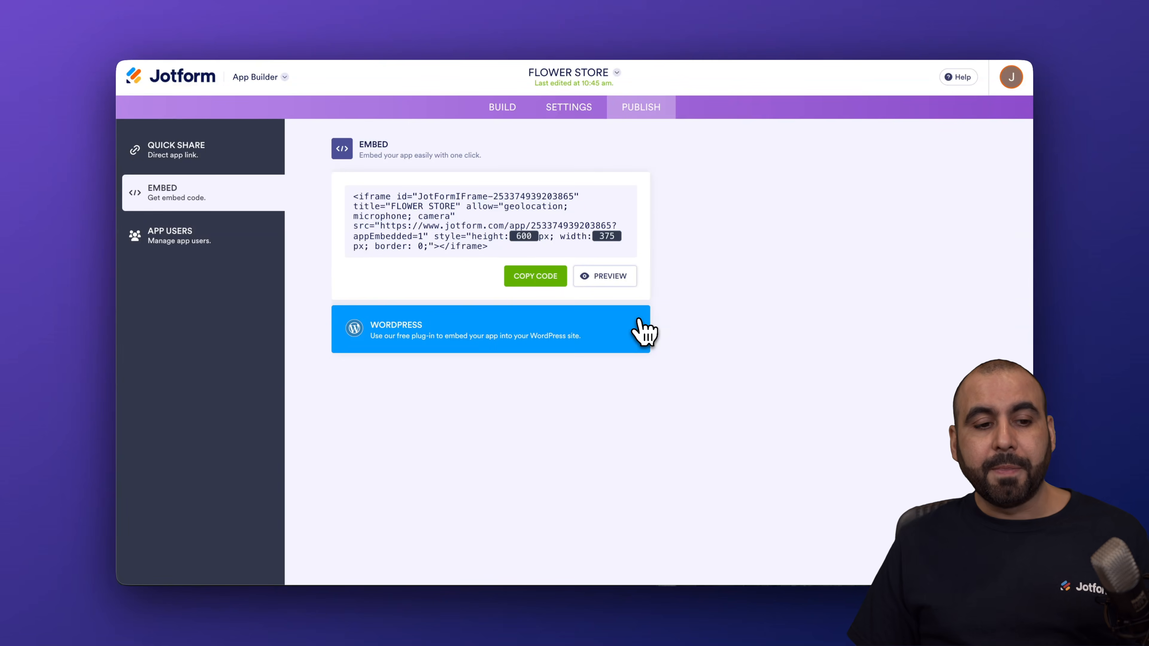
pyautogui.click(211, 241)
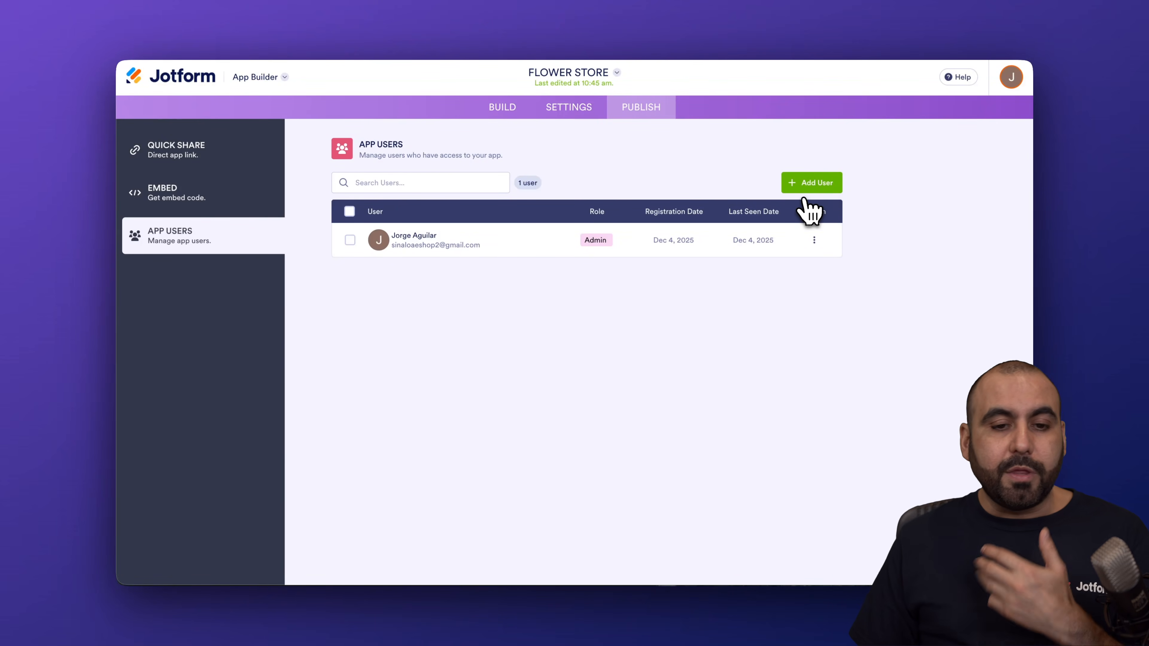
# Try limiting the Store button's visibility to selected roles, look at the available roles, and set it back to Visible to Everyone.
pyautogui.click(514, 110)
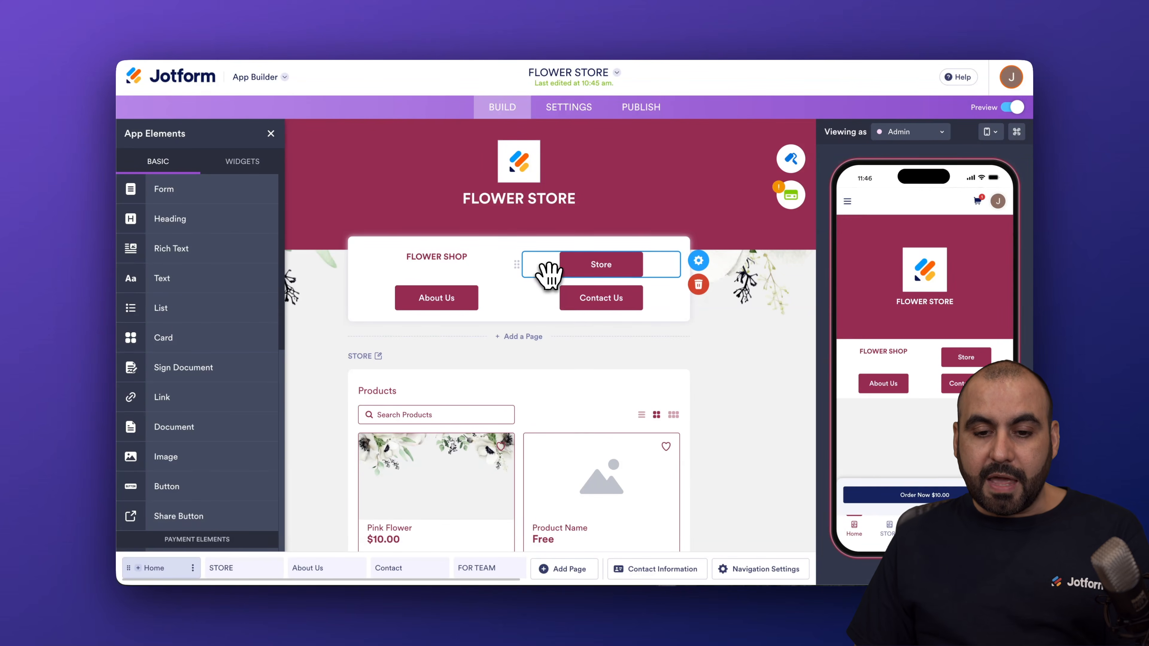
pyautogui.click(699, 261)
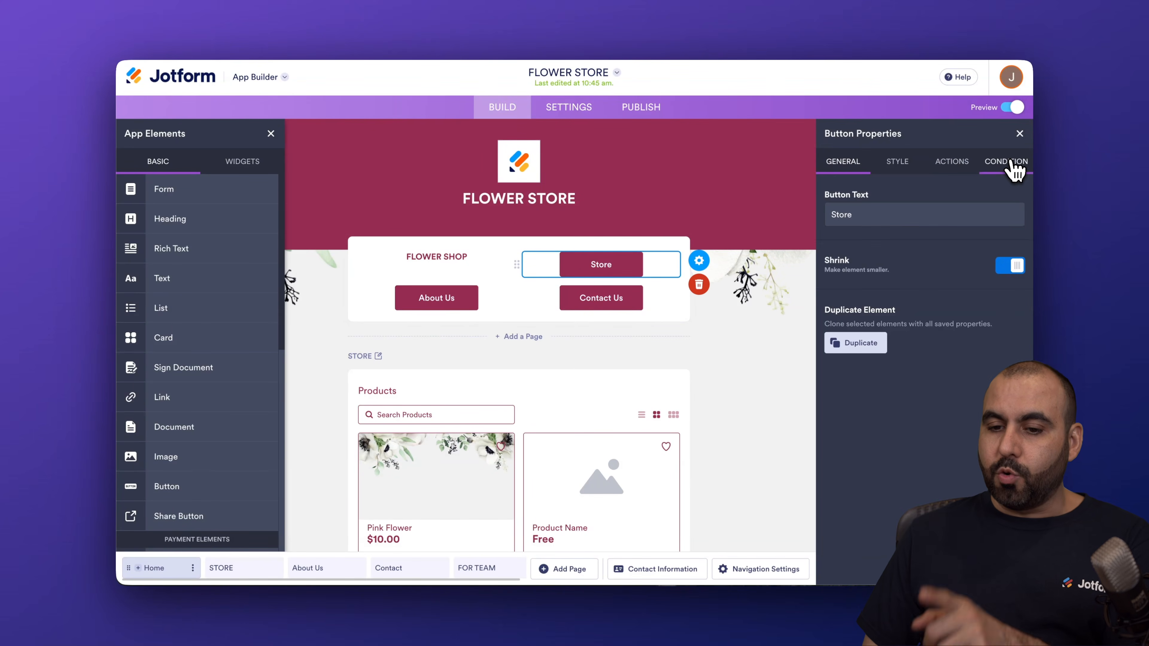
pyautogui.click(1007, 163)
pyautogui.click(848, 256)
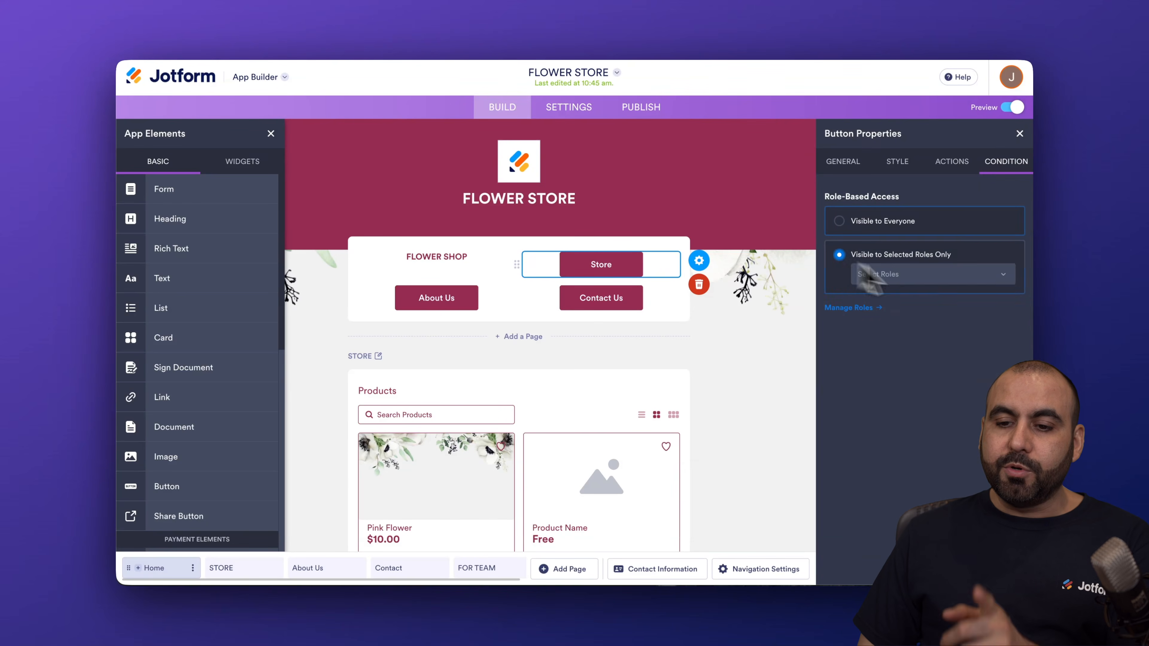
pyautogui.click(915, 281)
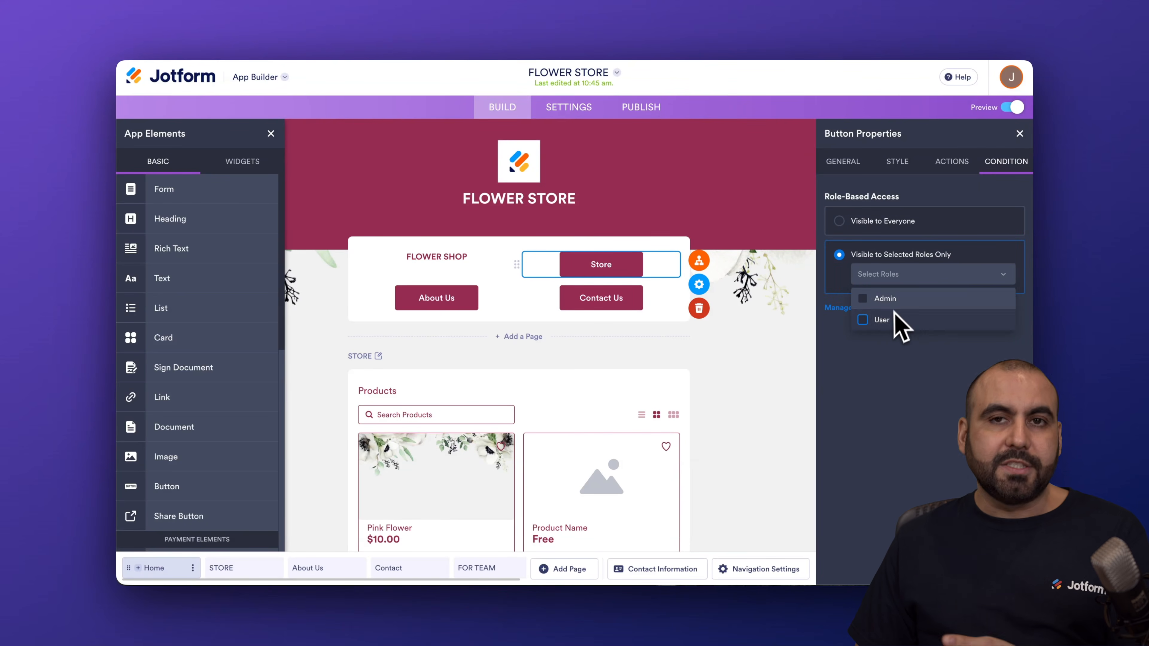
pyautogui.click(839, 221)
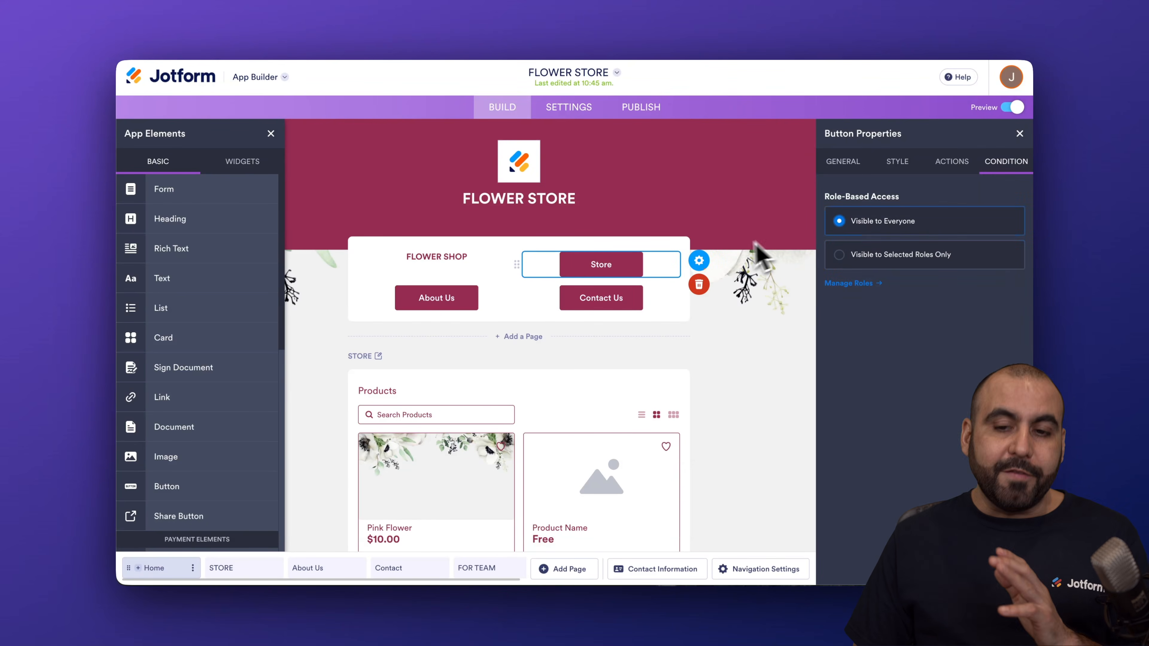
pyautogui.click(1013, 108)
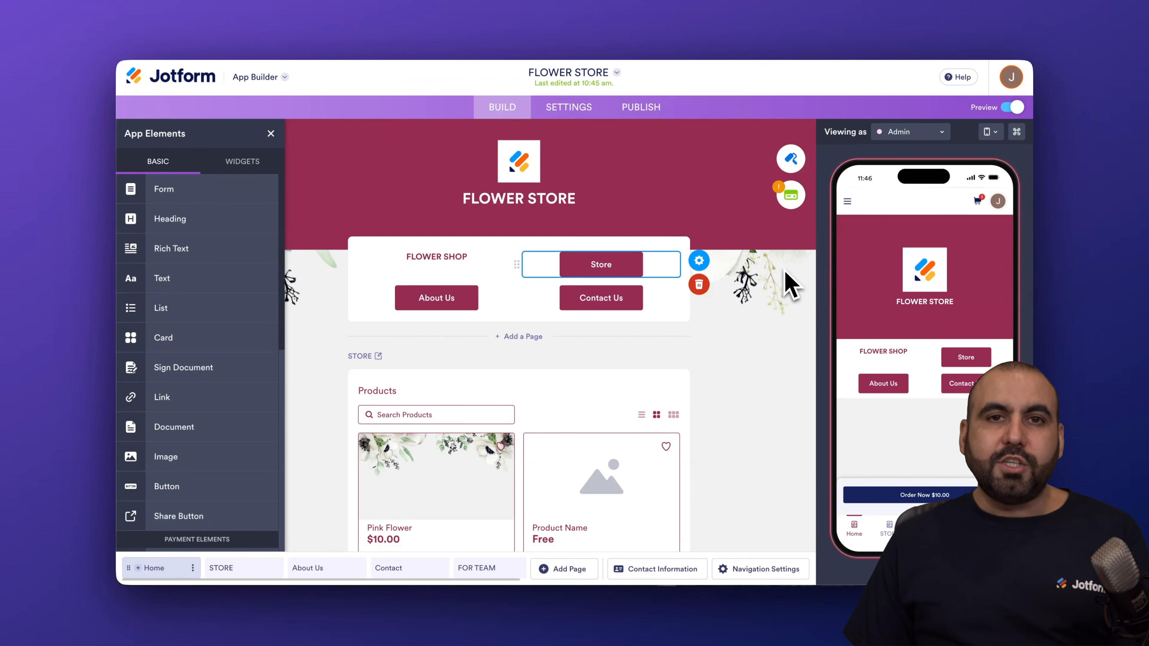
# Review the email and link invitation options for adding a new app user, and close them without inviting anyone.
pyautogui.click(635, 108)
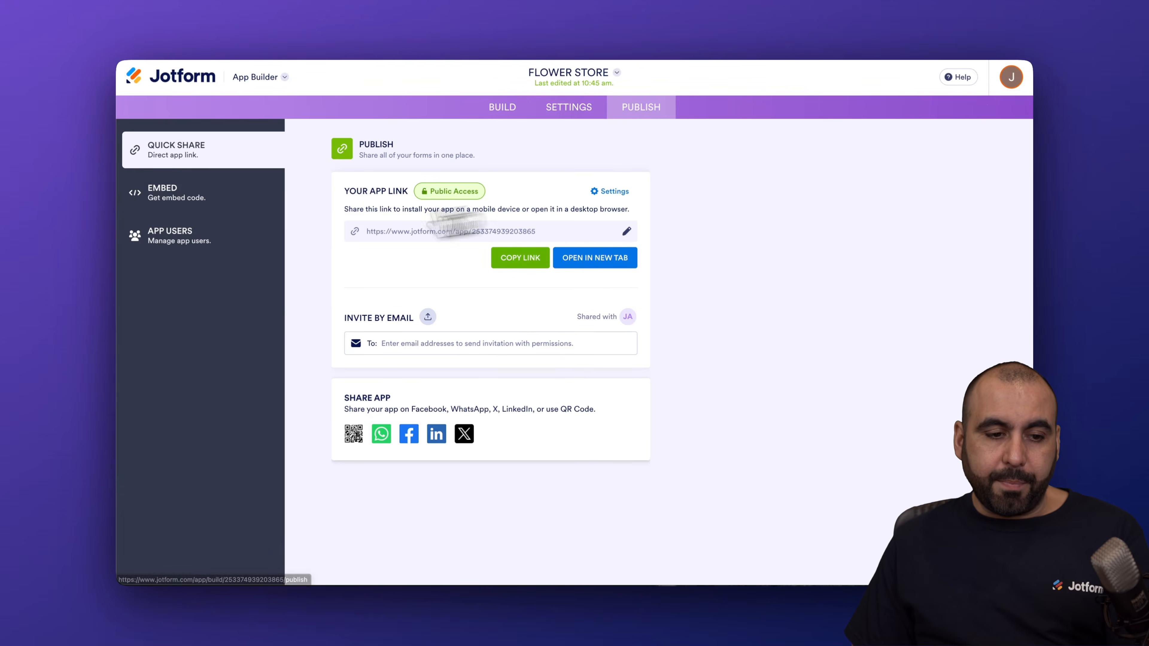
pyautogui.click(192, 248)
pyautogui.click(834, 186)
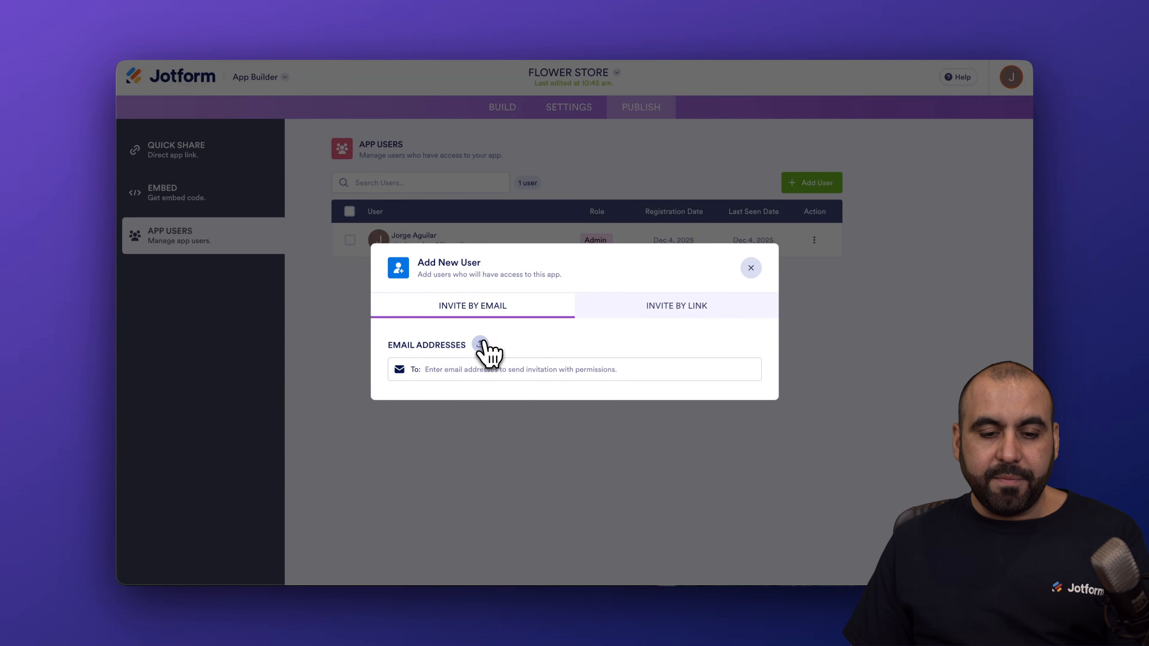
pyautogui.click(675, 308)
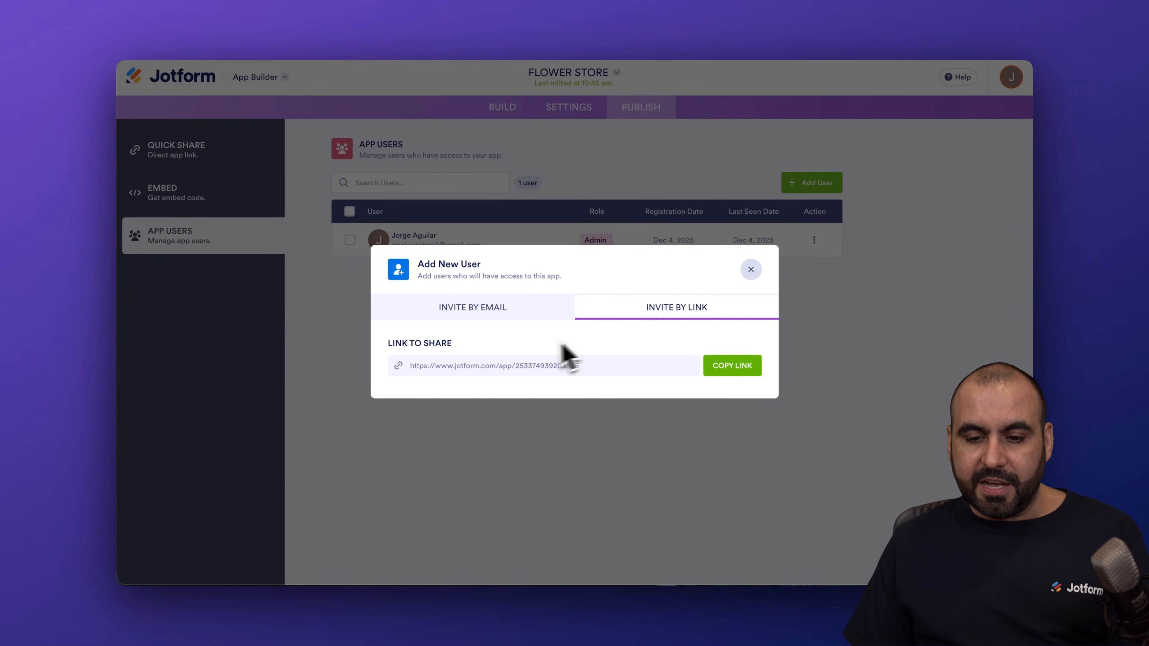
pyautogui.click(750, 270)
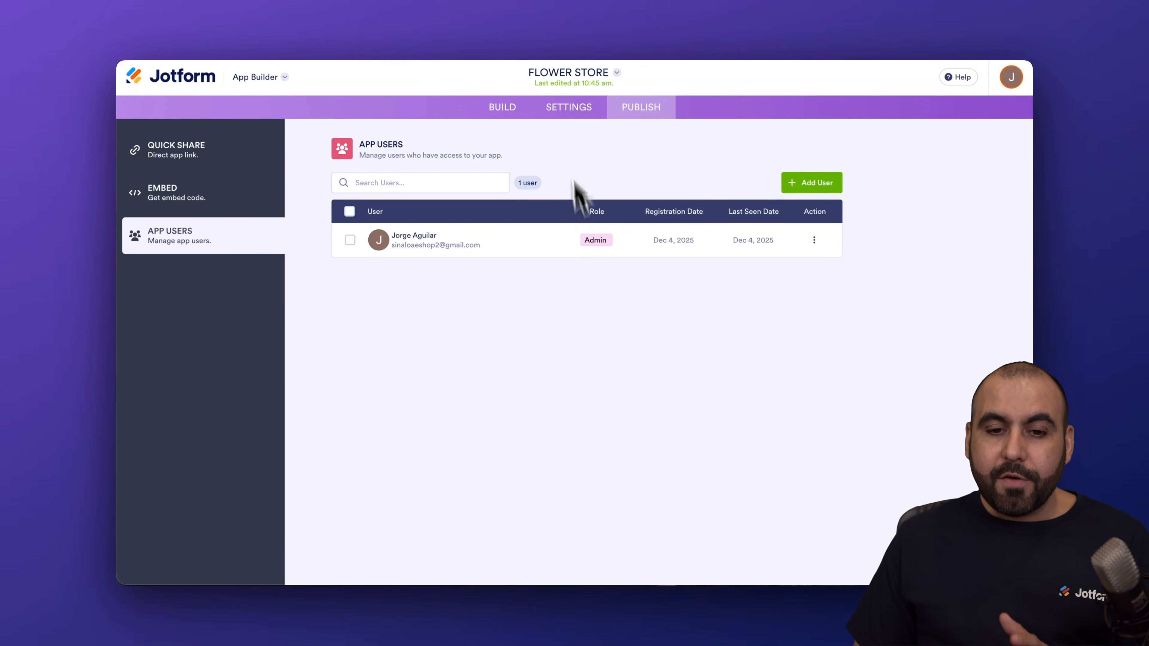
# Add an AI Agent to the app's AI chatbot, creating it from the Sales AI Agent template.
pyautogui.click(566, 109)
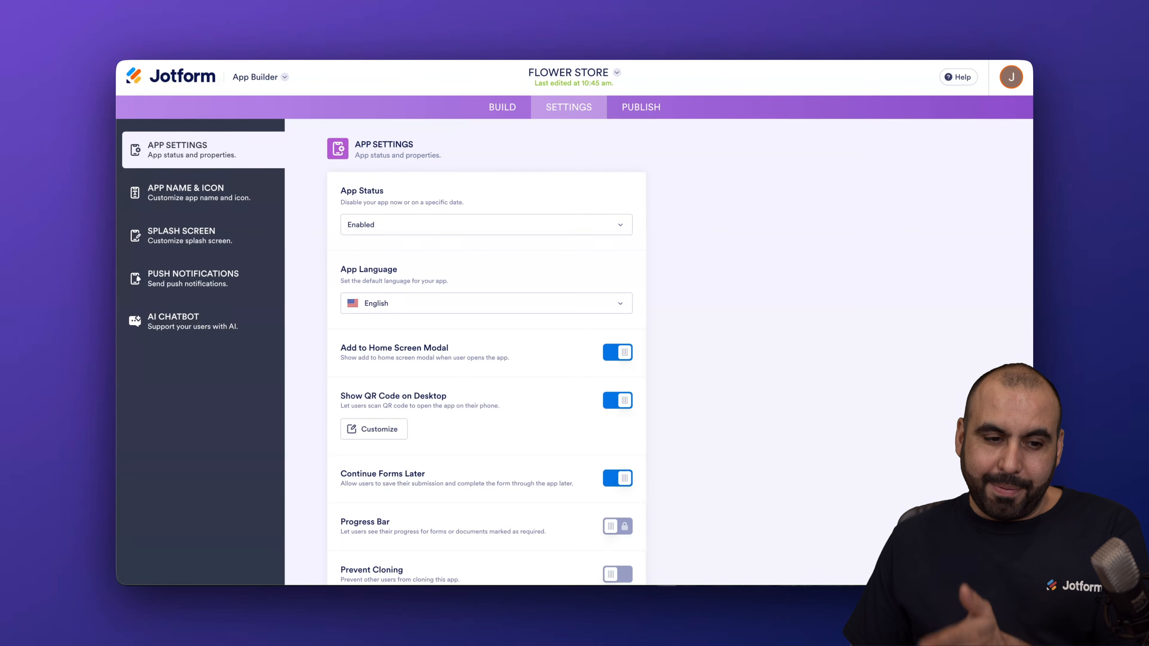
pyautogui.click(192, 321)
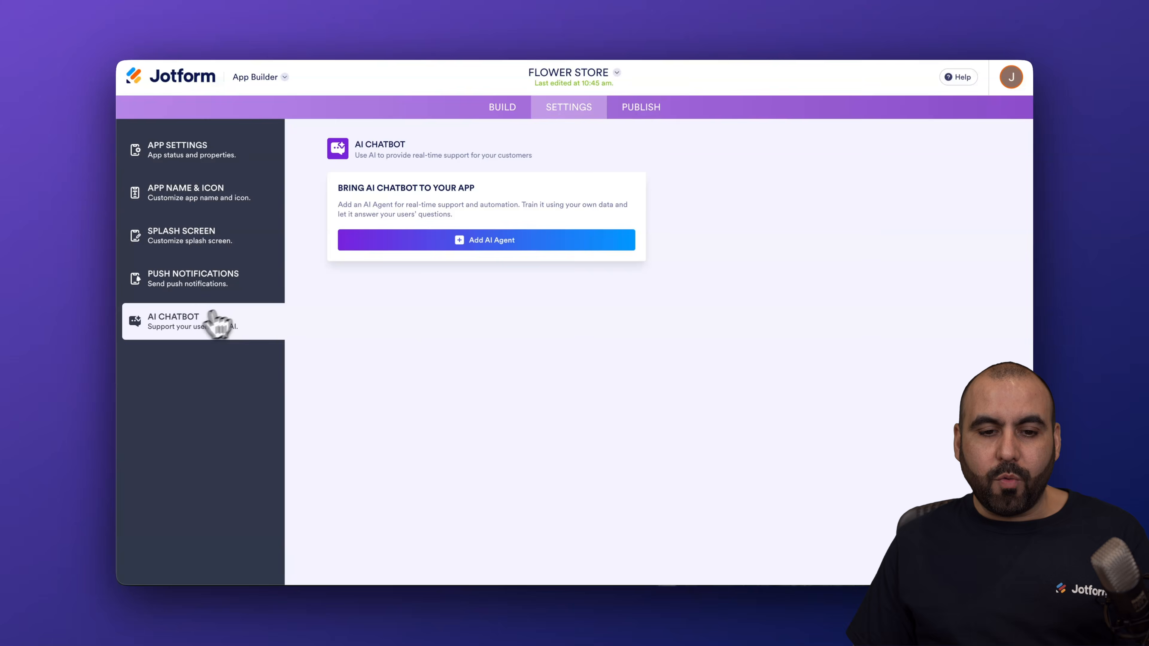
pyautogui.click(513, 244)
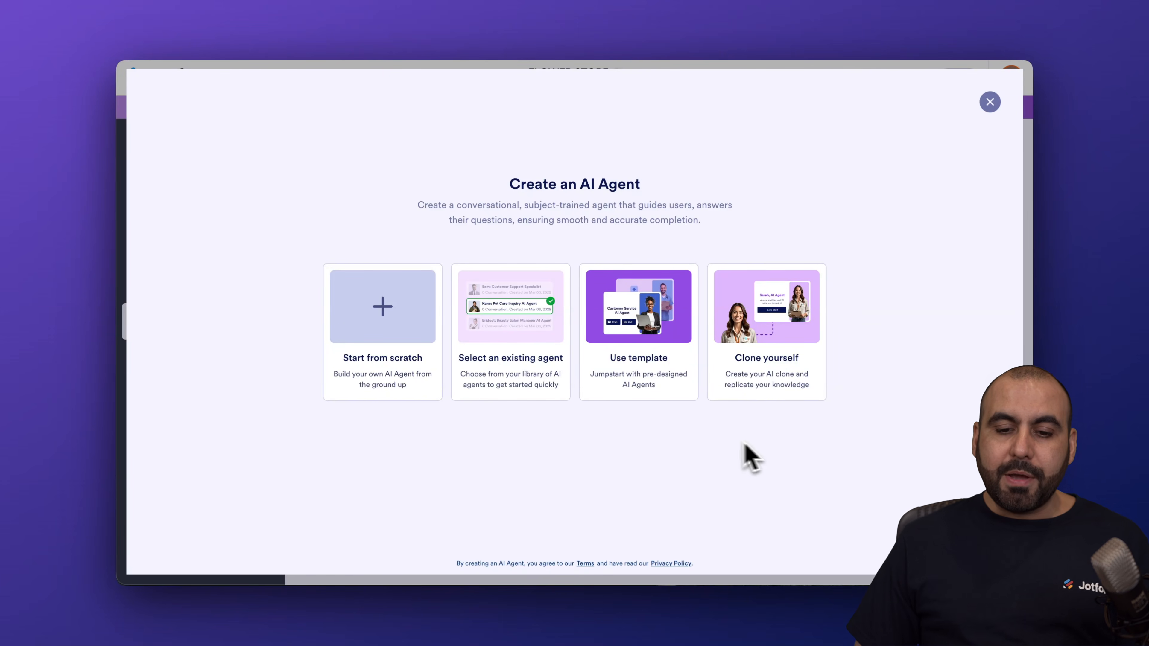
pyautogui.click(647, 340)
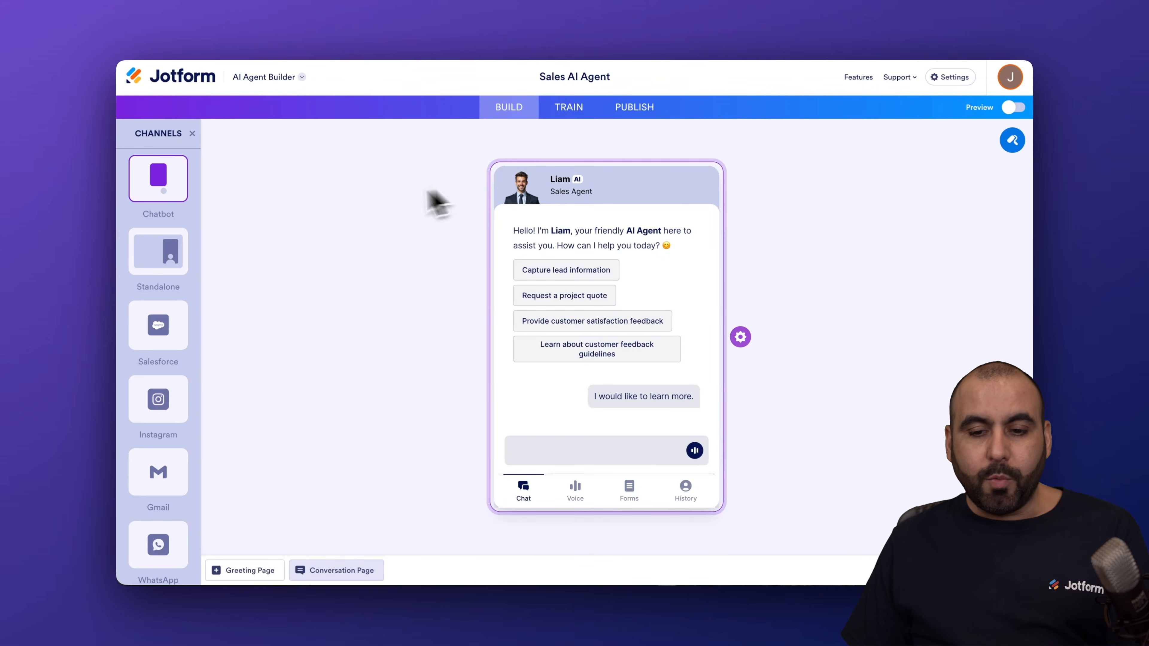
# Review the chatbot's navigation and greeting settings, turning the AI-generated greeting message off to see the custom message field and back on.
pyautogui.click(741, 340)
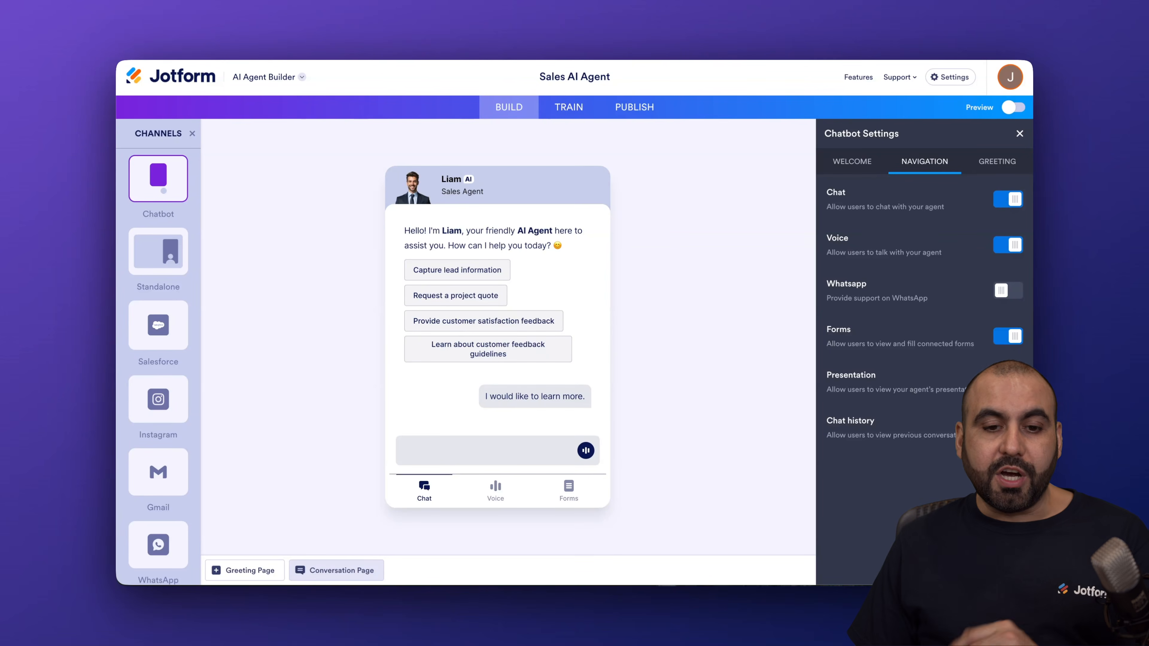
pyautogui.click(999, 161)
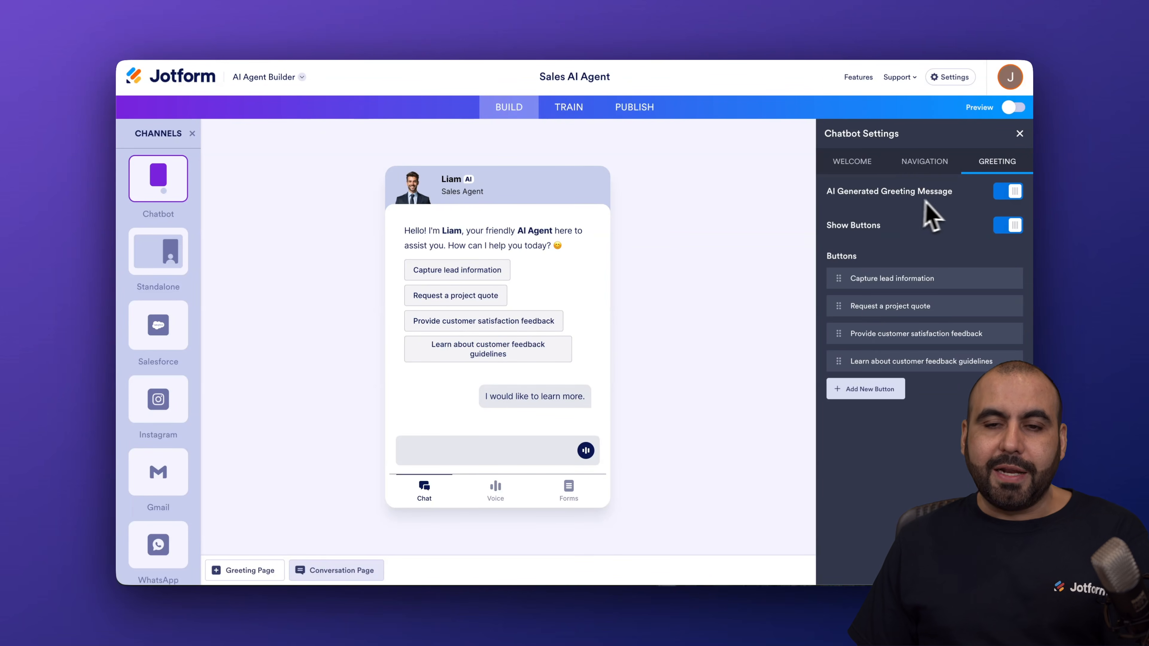
pyautogui.click(1010, 191)
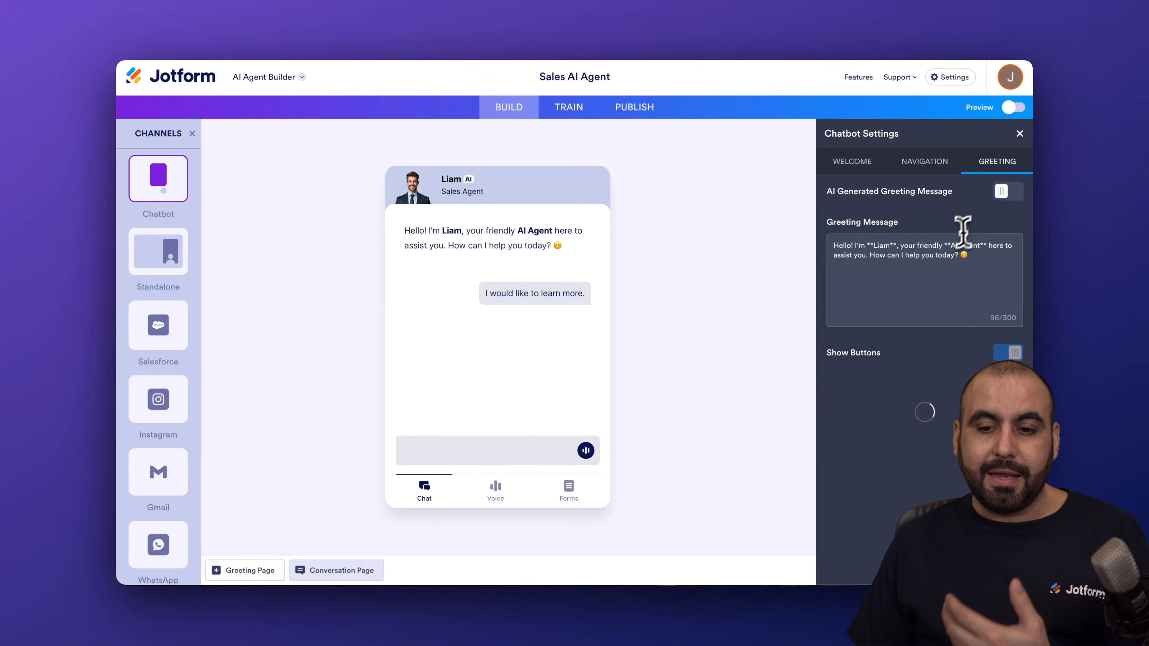
pyautogui.moveTo(970, 256); pyautogui.dragTo(833, 240)
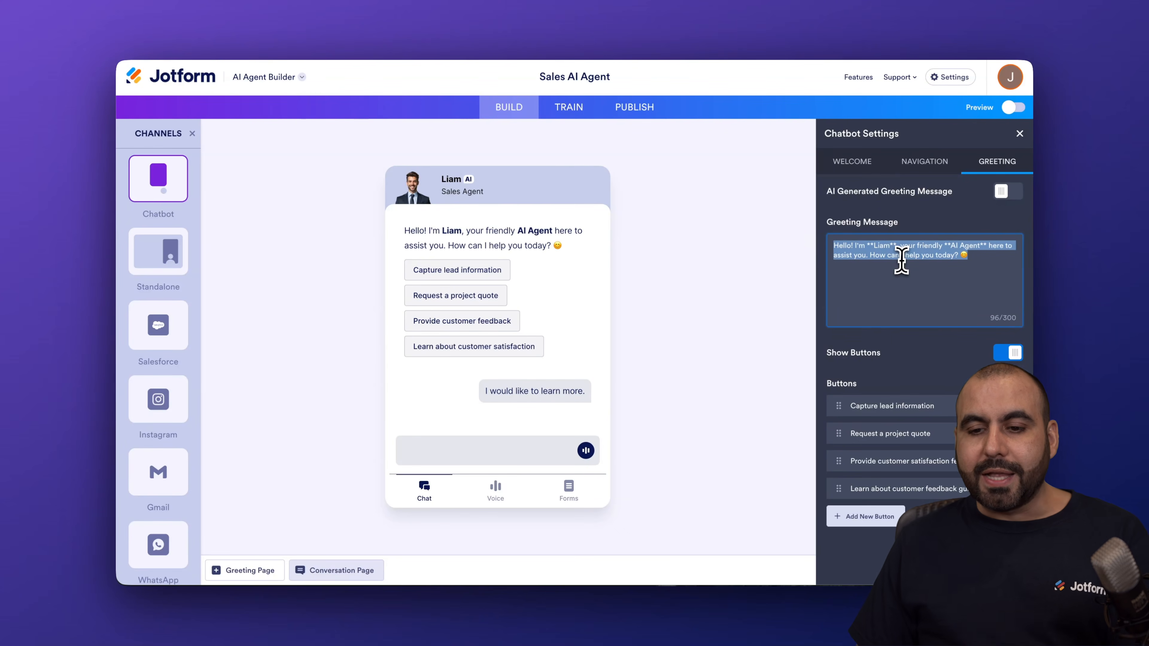
pyautogui.click(901, 257)
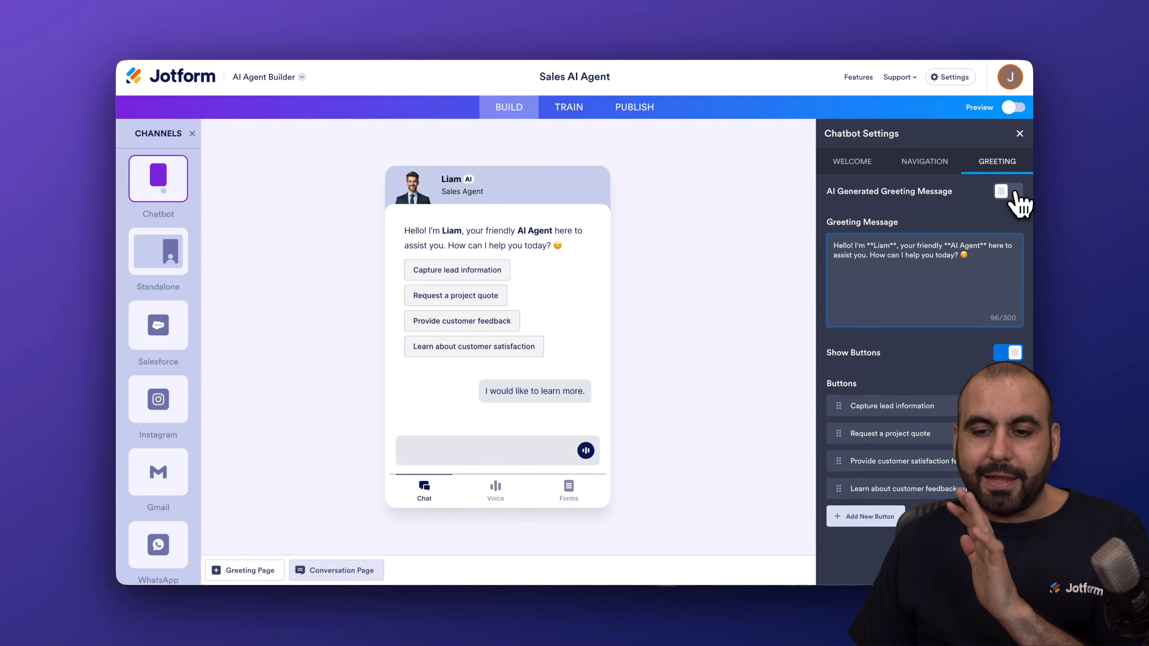
pyautogui.click(1012, 191)
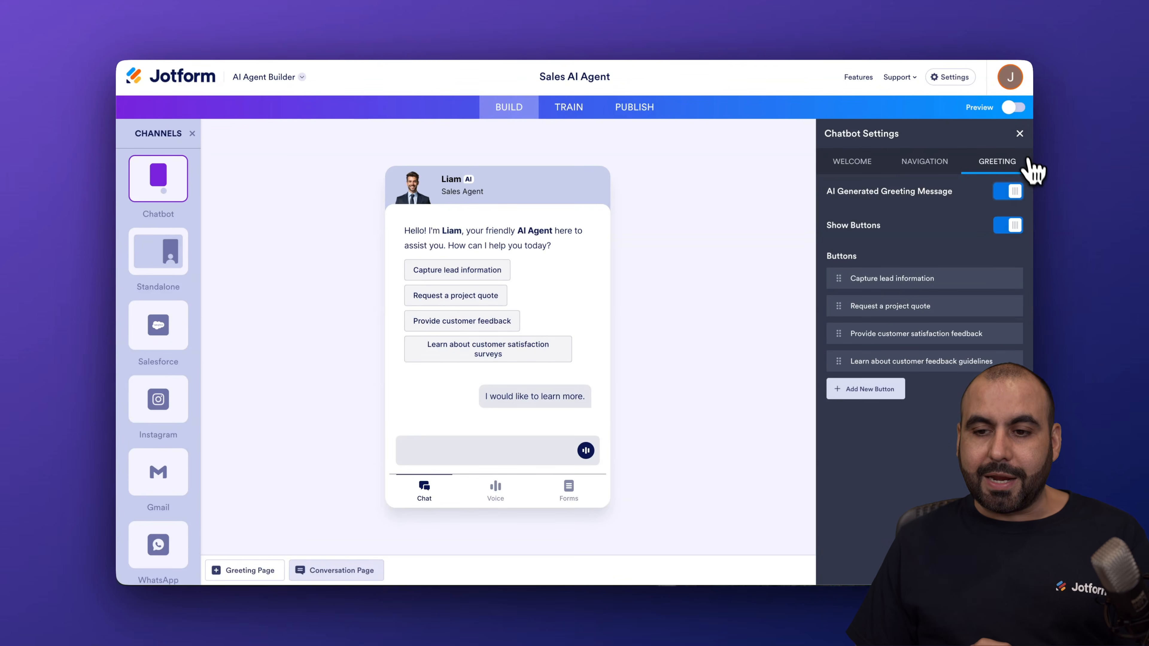
# Set the agent's role in its AI persona training settings to "Sales Agent For Flowers".
pyautogui.click(571, 108)
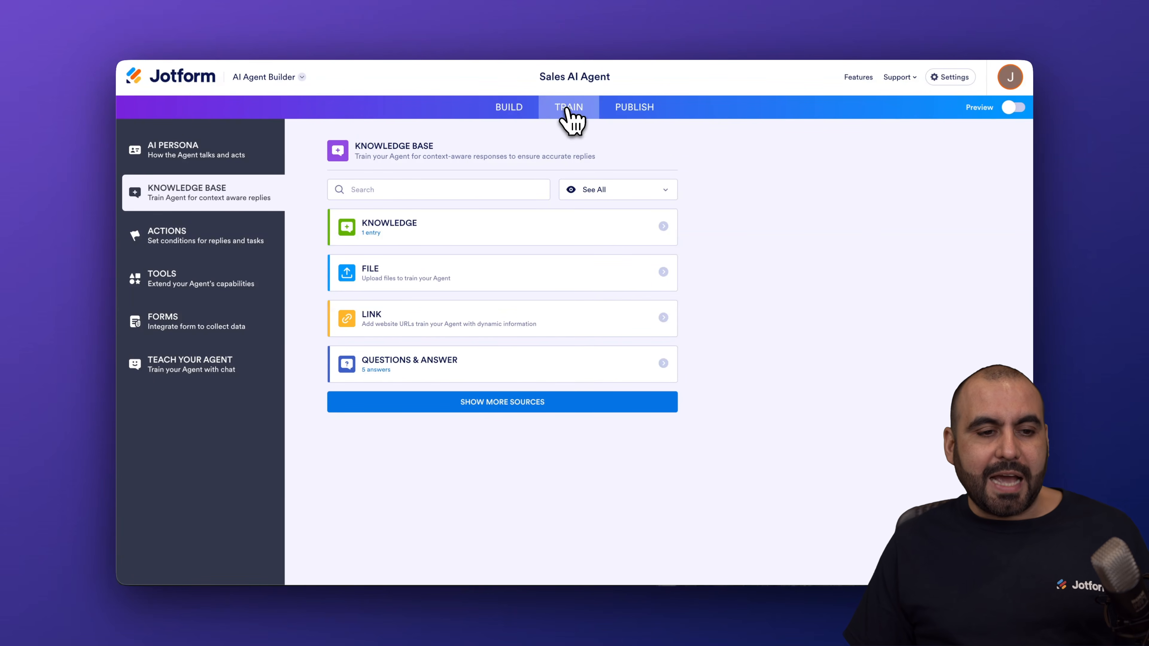
pyautogui.click(233, 151)
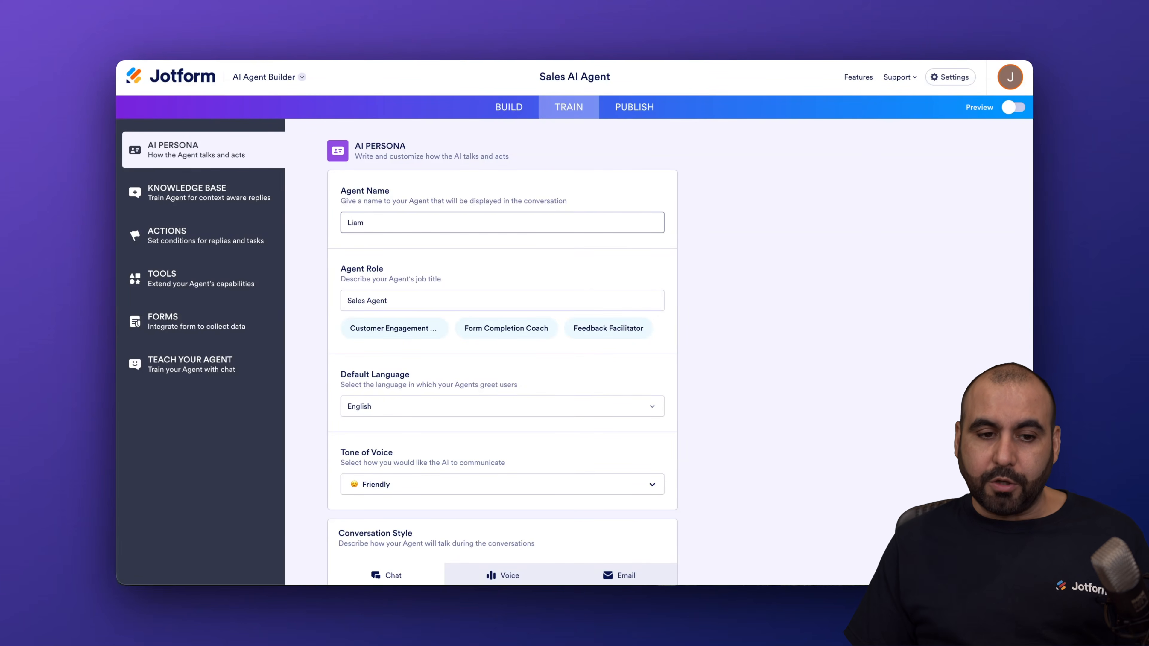
pyautogui.moveTo(382, 224); pyautogui.dragTo(337, 225)
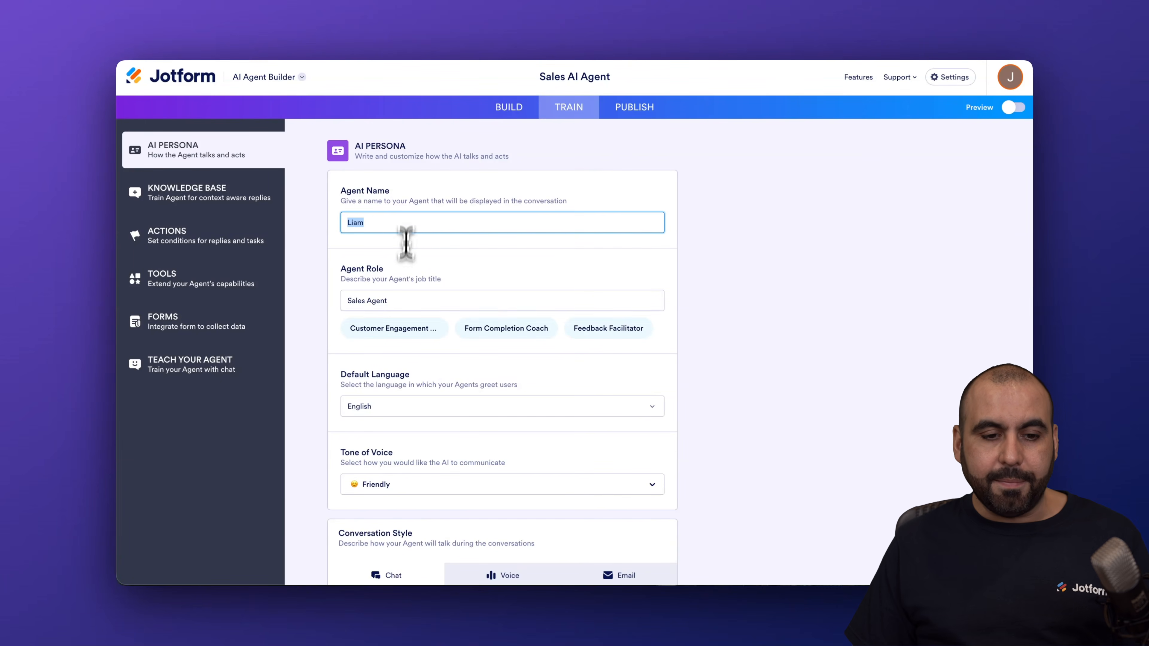
pyautogui.click(408, 301)
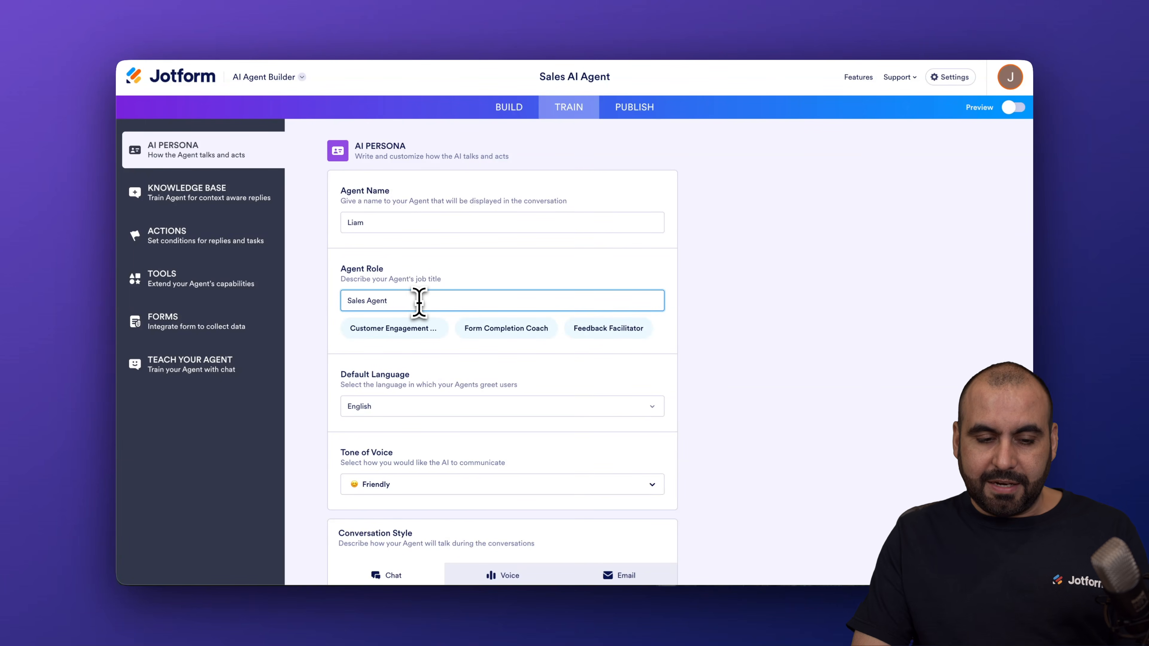
pyautogui.write('For Flowers')
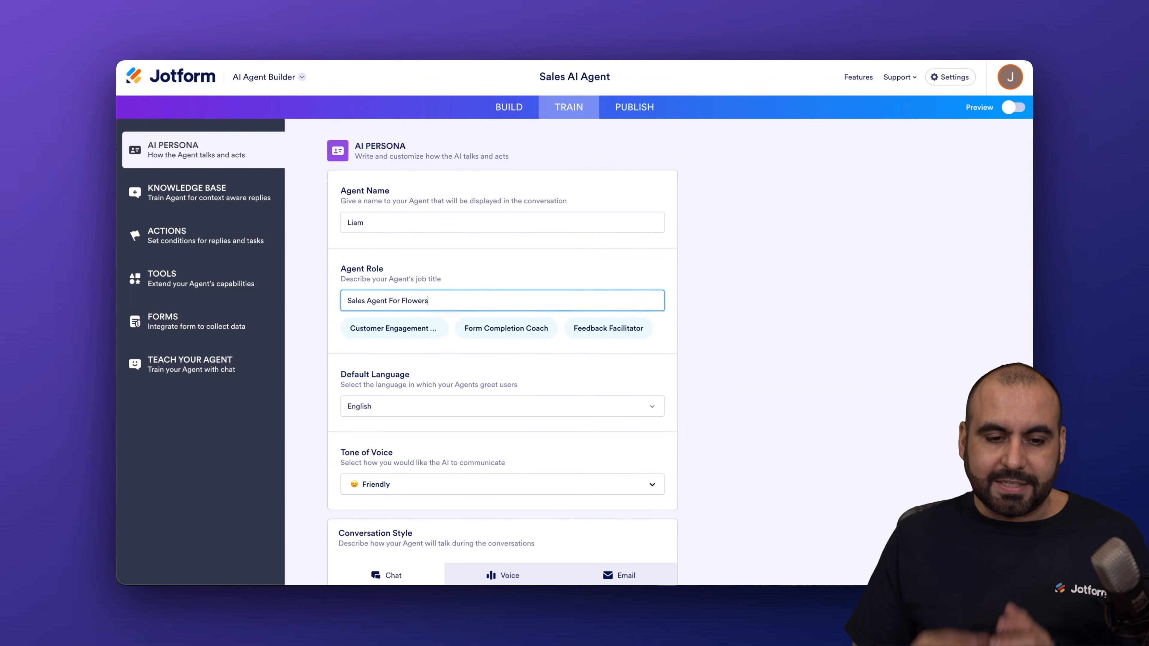
pyautogui.click(682, 307)
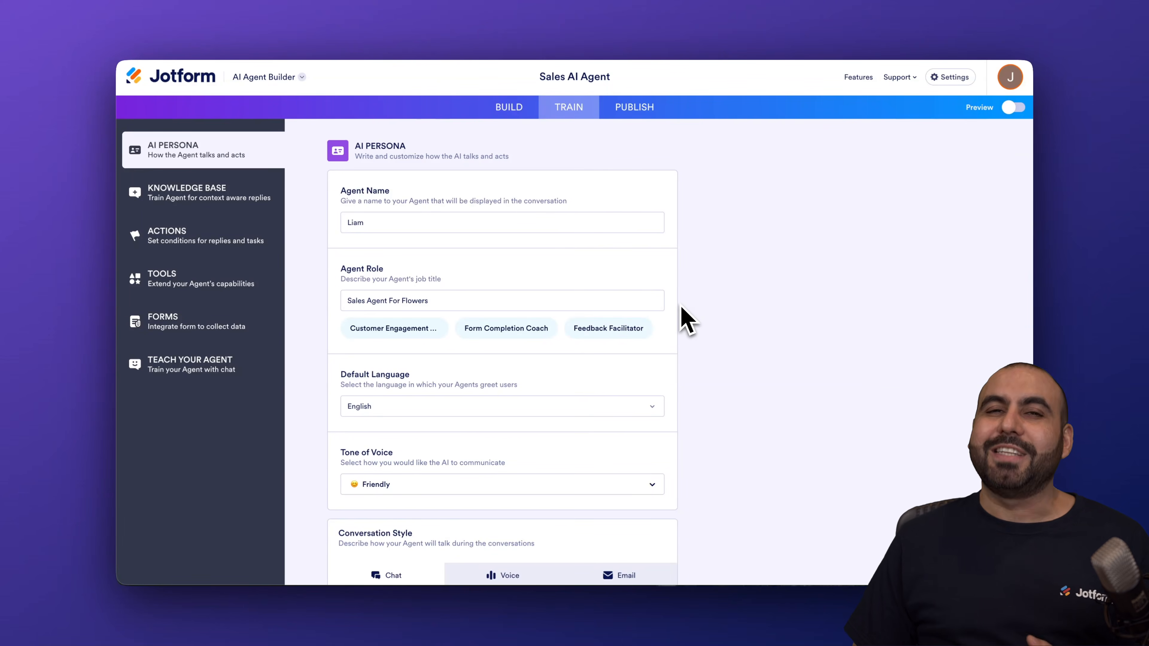
# Review the persona's language and tone of voice, and its conversation style settings for chat, voice and email.
pyautogui.scroll(-5, 684, 314)
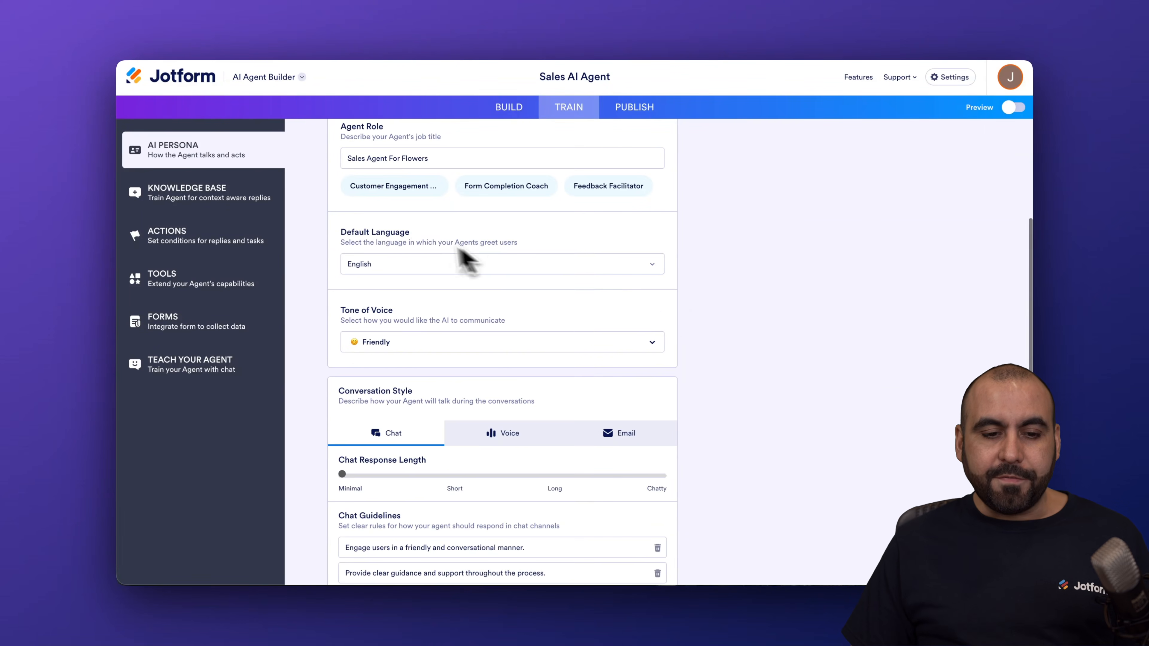
pyautogui.scroll(-3, 475, 321)
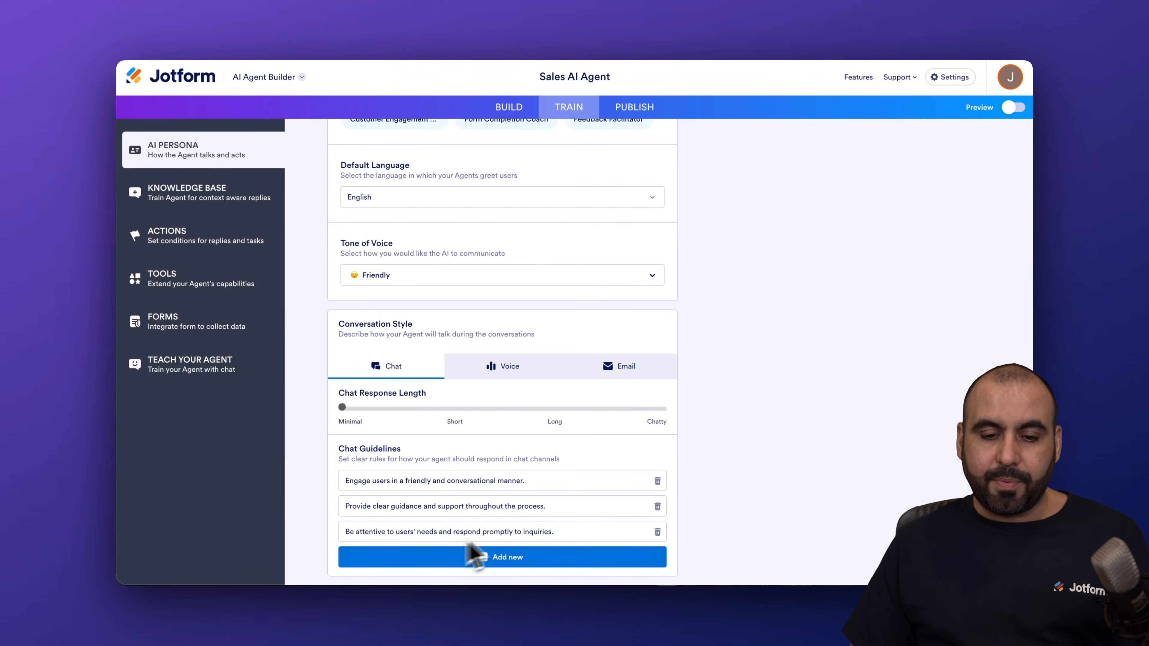
pyautogui.click(496, 368)
pyautogui.click(601, 370)
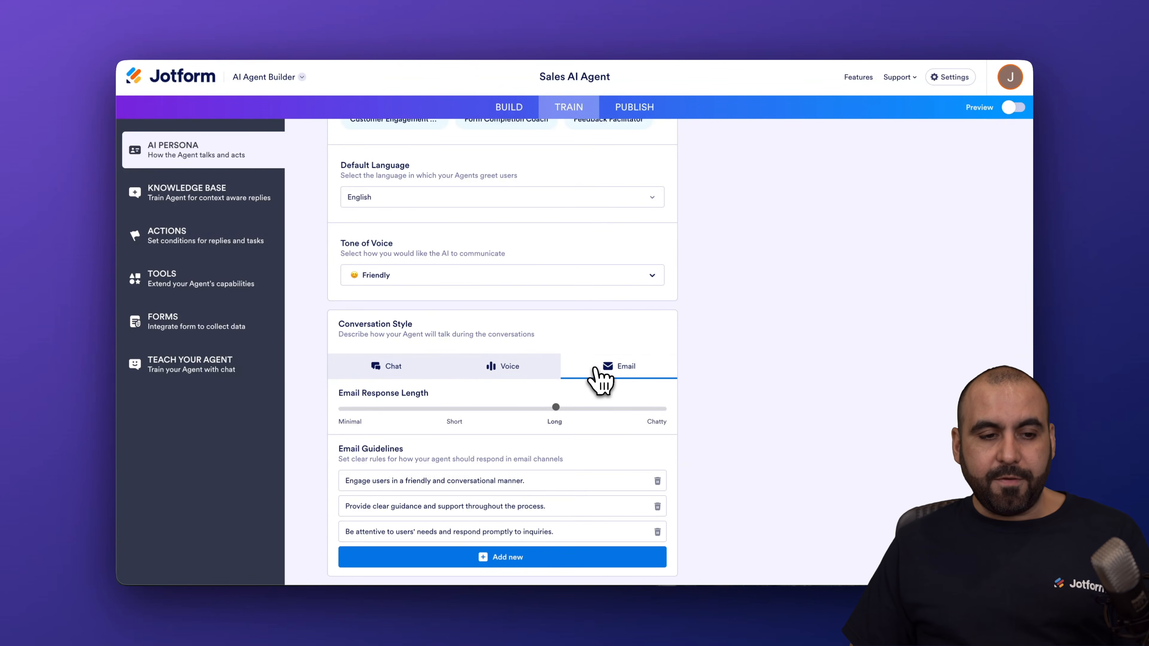
# Examine the knowledge base's text information and file upload sources without adding anything.
pyautogui.click(212, 199)
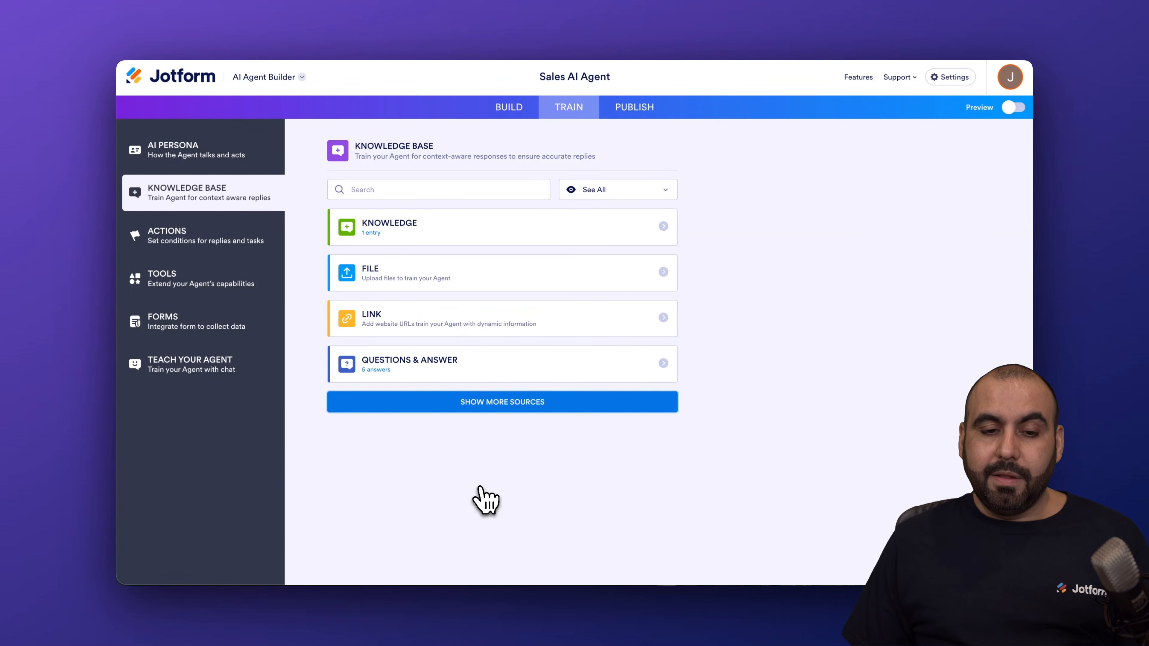
pyautogui.click(473, 232)
pyautogui.click(516, 181)
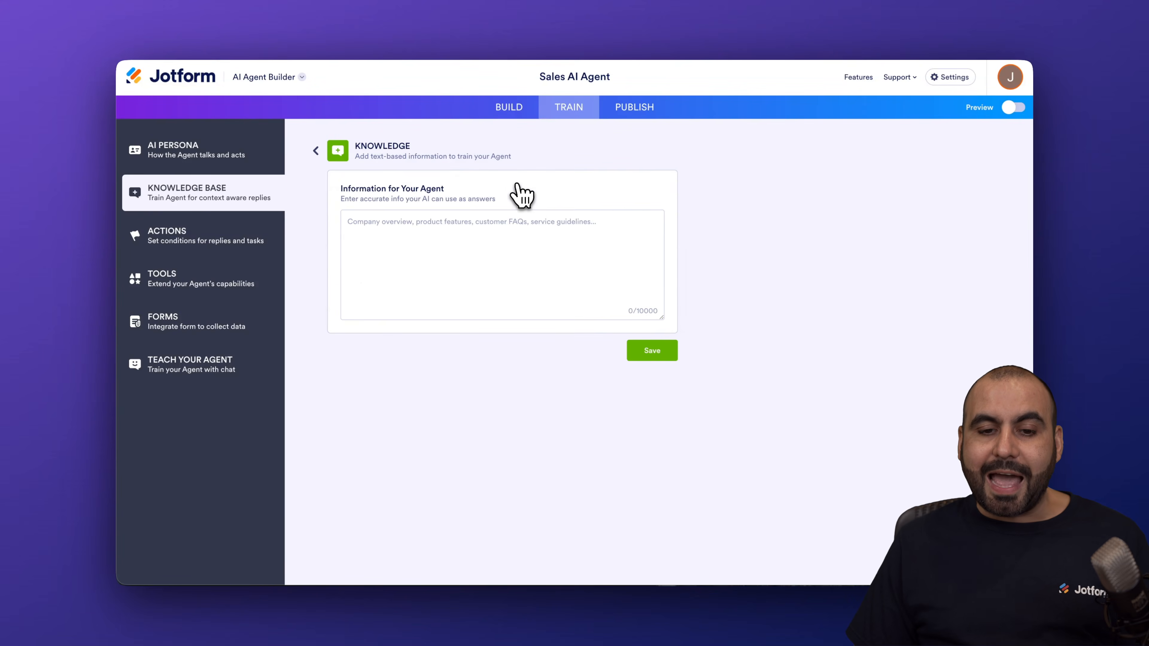
pyautogui.click(495, 225)
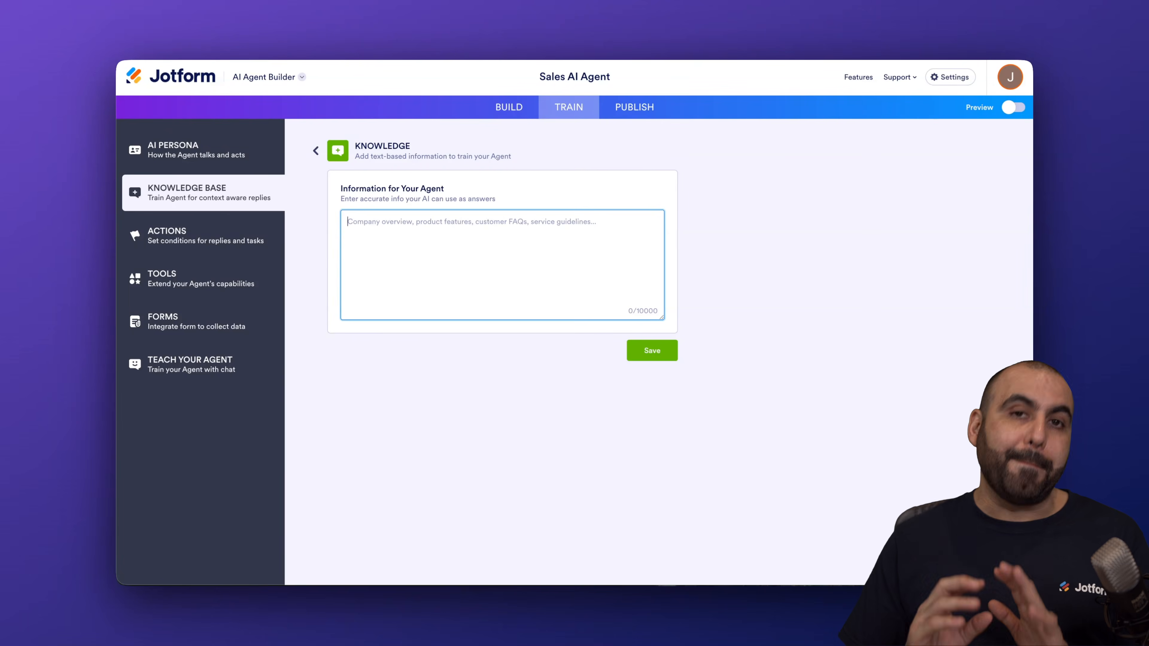
pyautogui.click(315, 151)
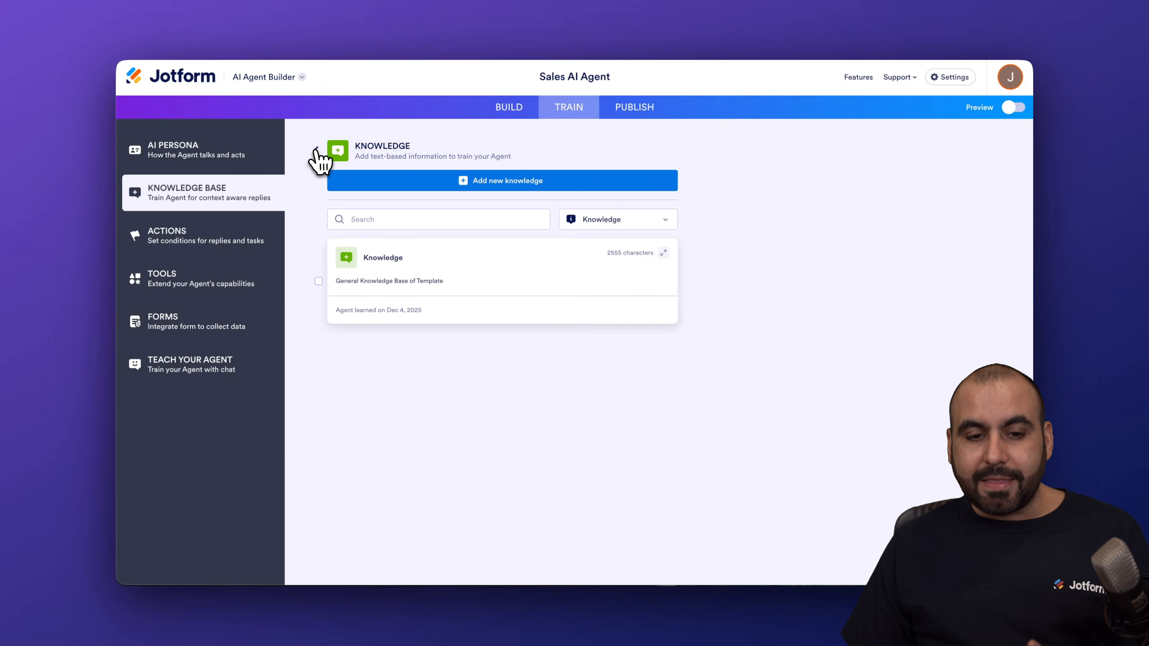
pyautogui.click(315, 152)
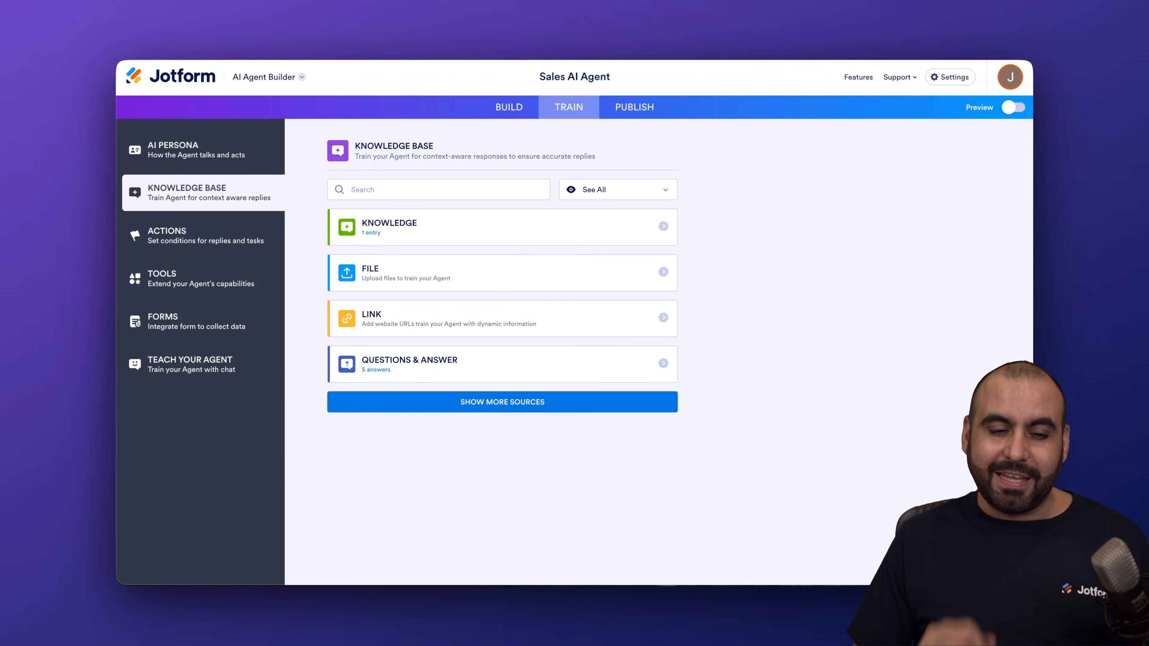
pyautogui.click(510, 283)
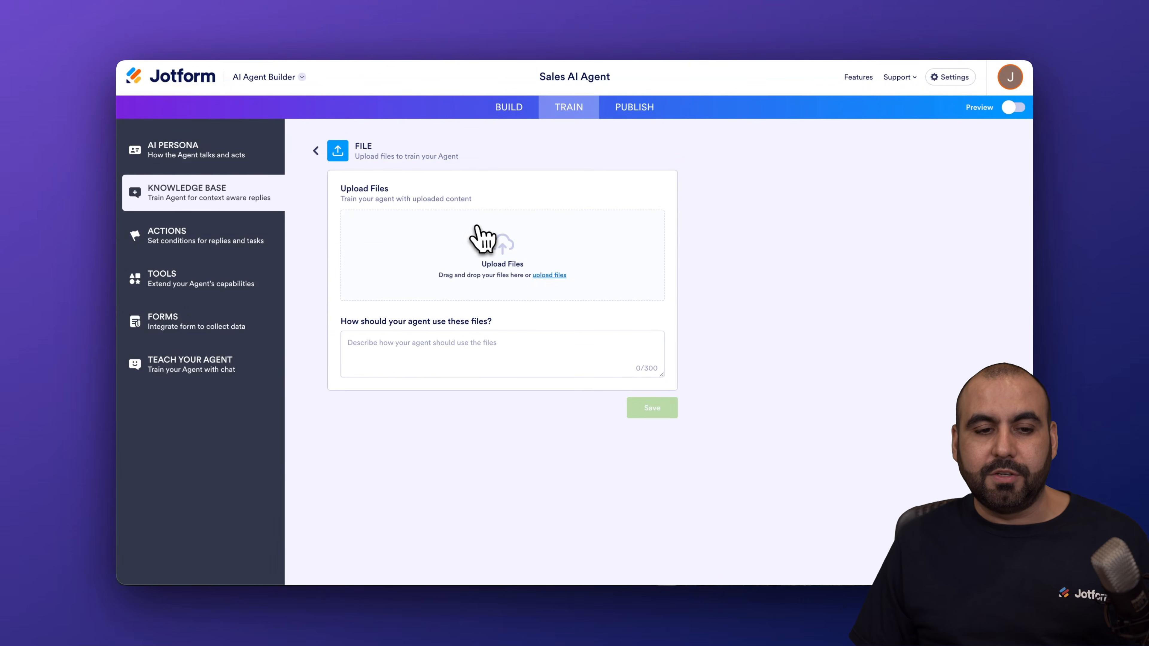
pyautogui.click(316, 150)
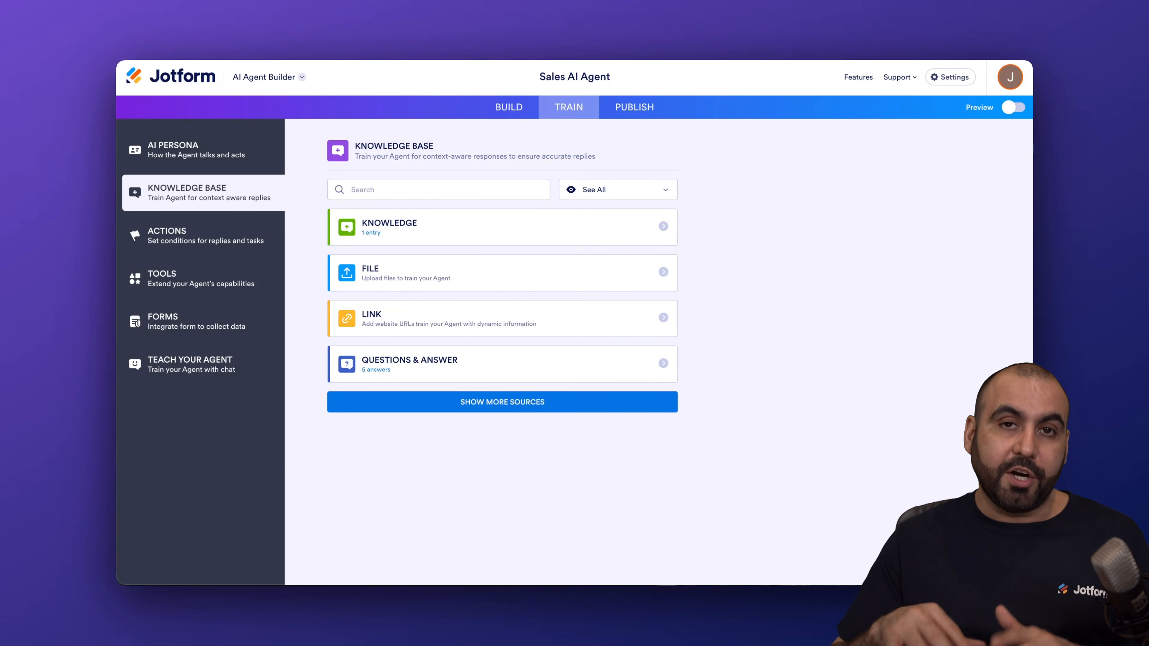
# Review the knowledge base's website link source, turning periodic recrawling off and back on.
pyautogui.click(494, 318)
pyautogui.click(426, 223)
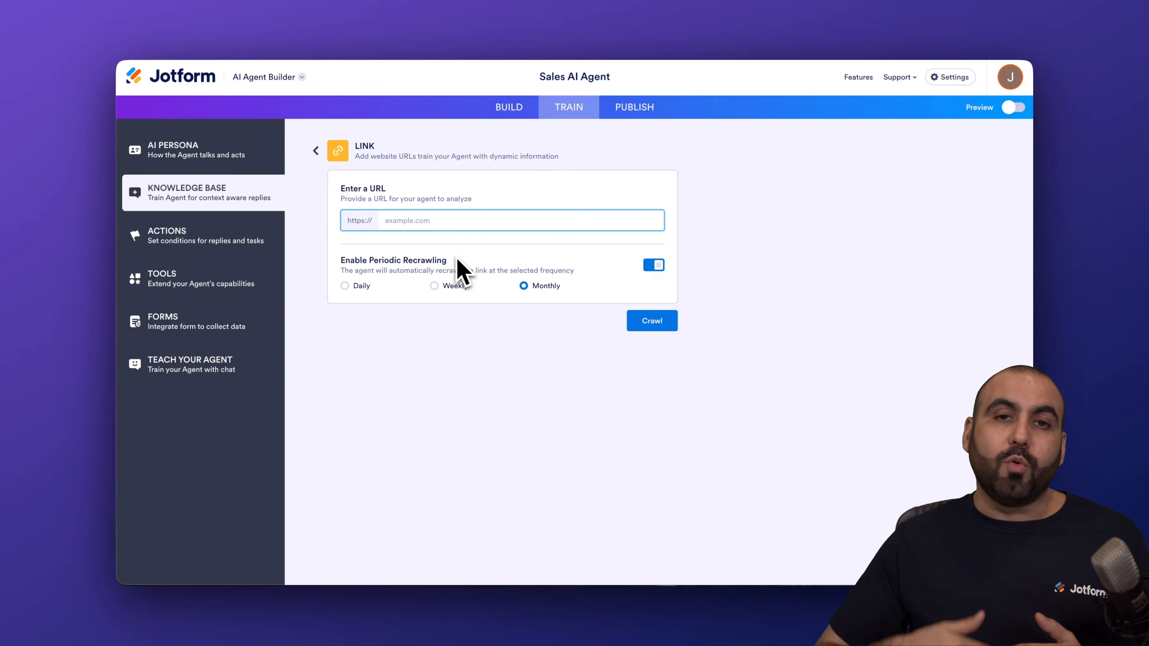
pyautogui.click(340, 286)
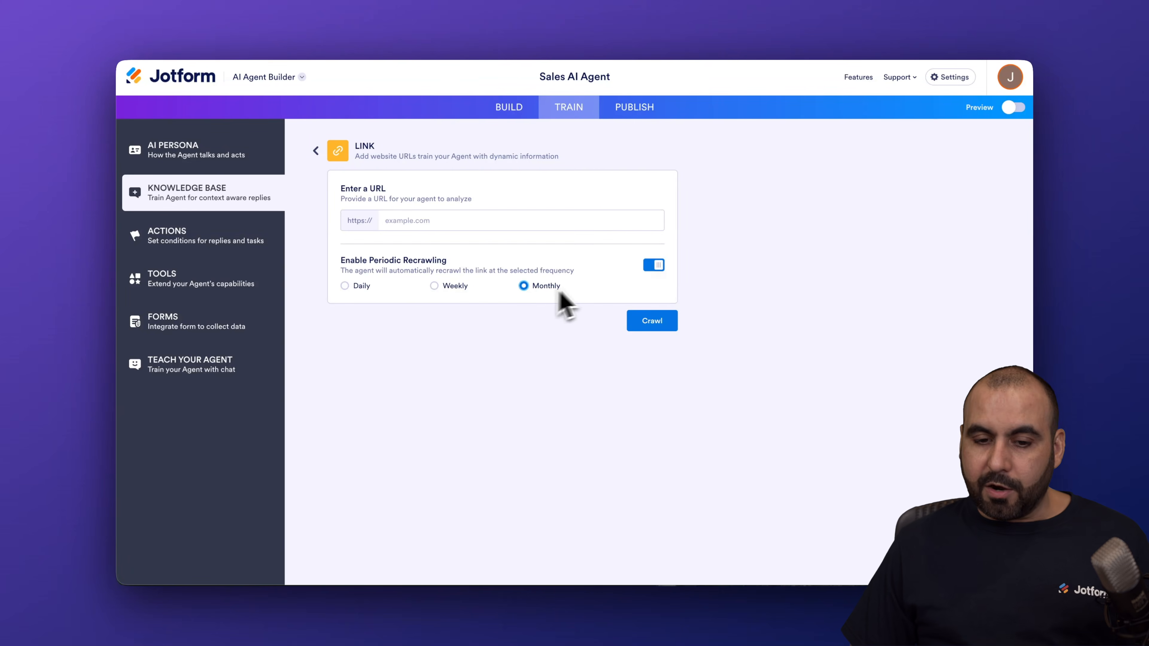
pyautogui.click(654, 265)
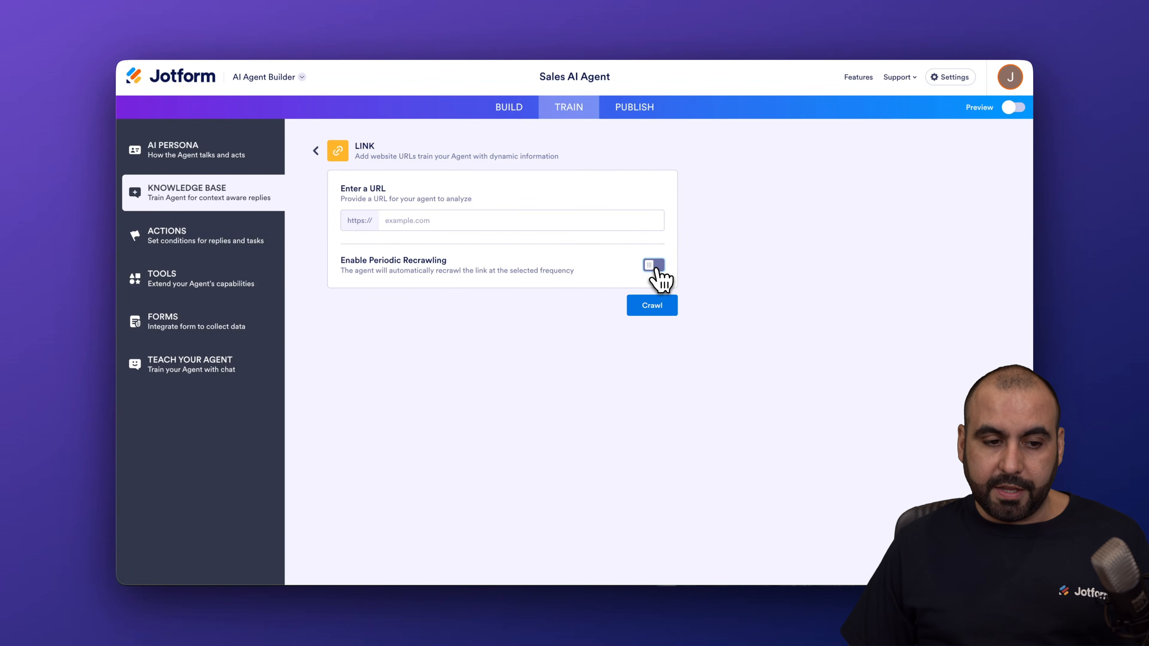
pyautogui.click(654, 265)
# Look through the agent's actions, tools, connected forms and chat-based teaching options.
pyautogui.click(213, 240)
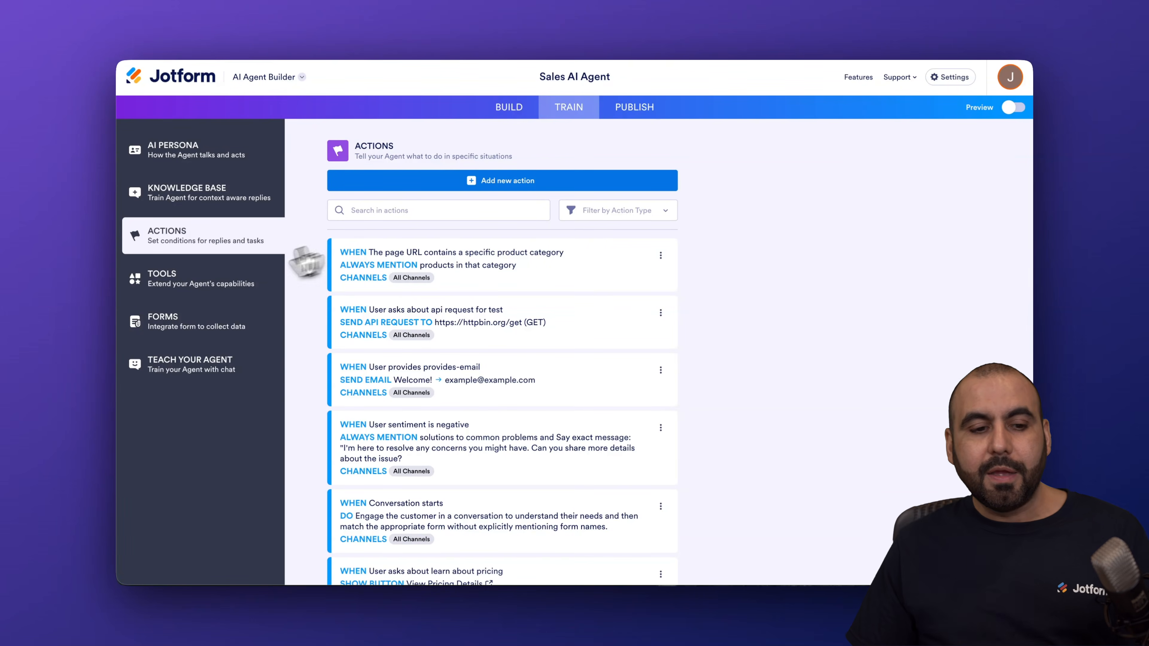
pyautogui.click(212, 281)
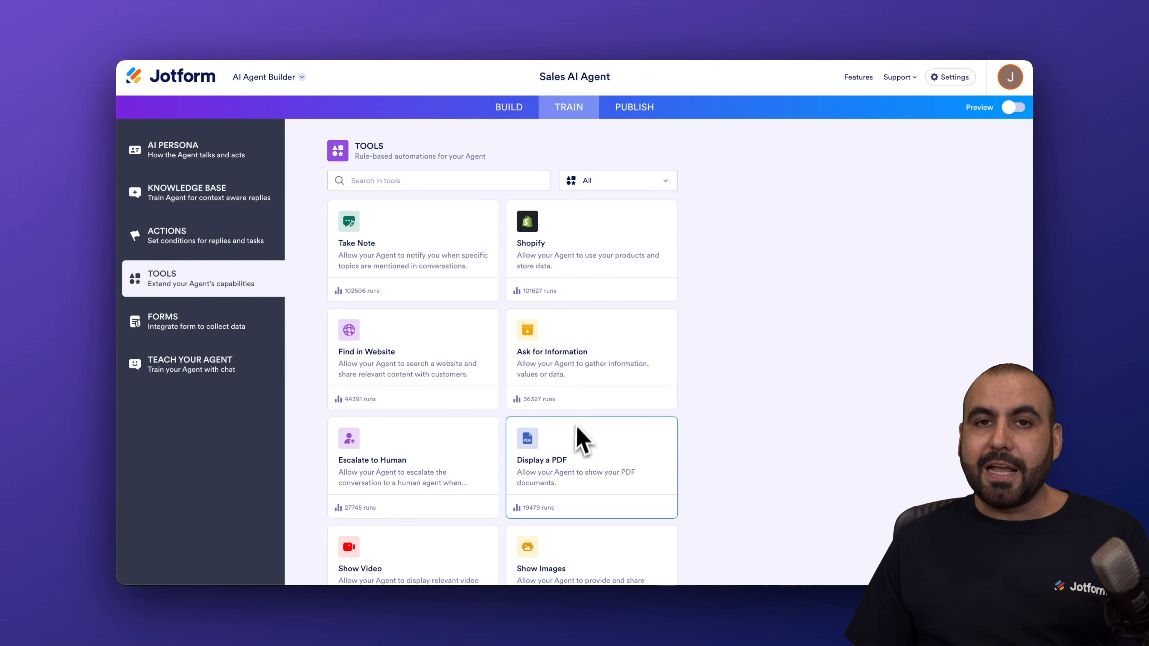
pyautogui.click(216, 330)
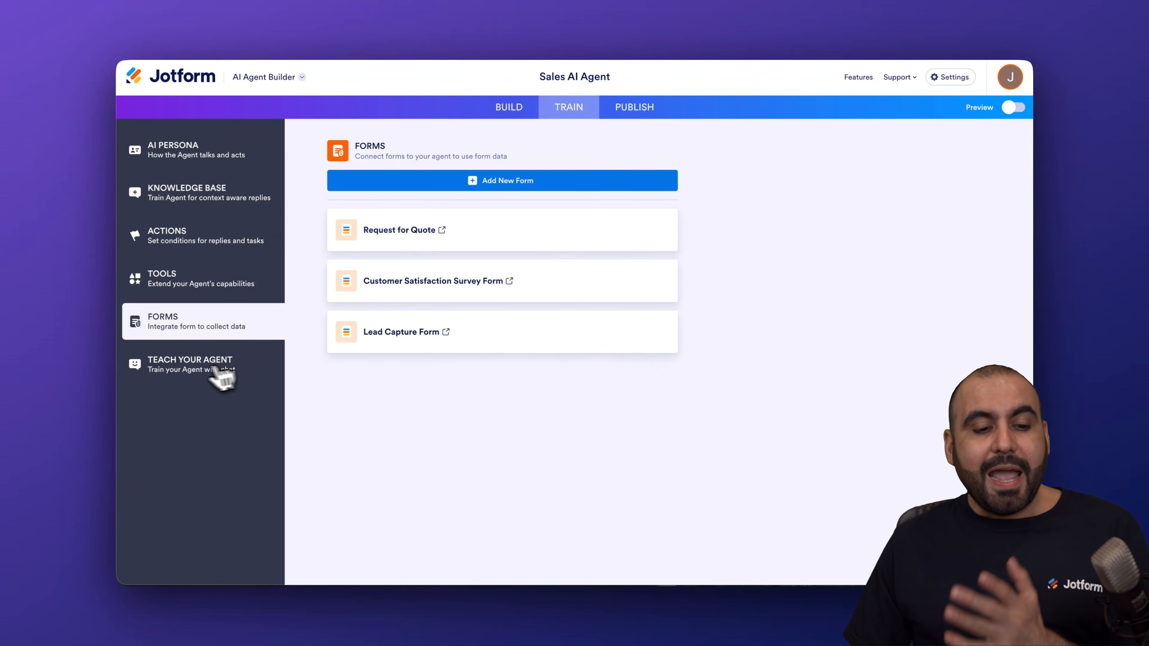
pyautogui.click(199, 366)
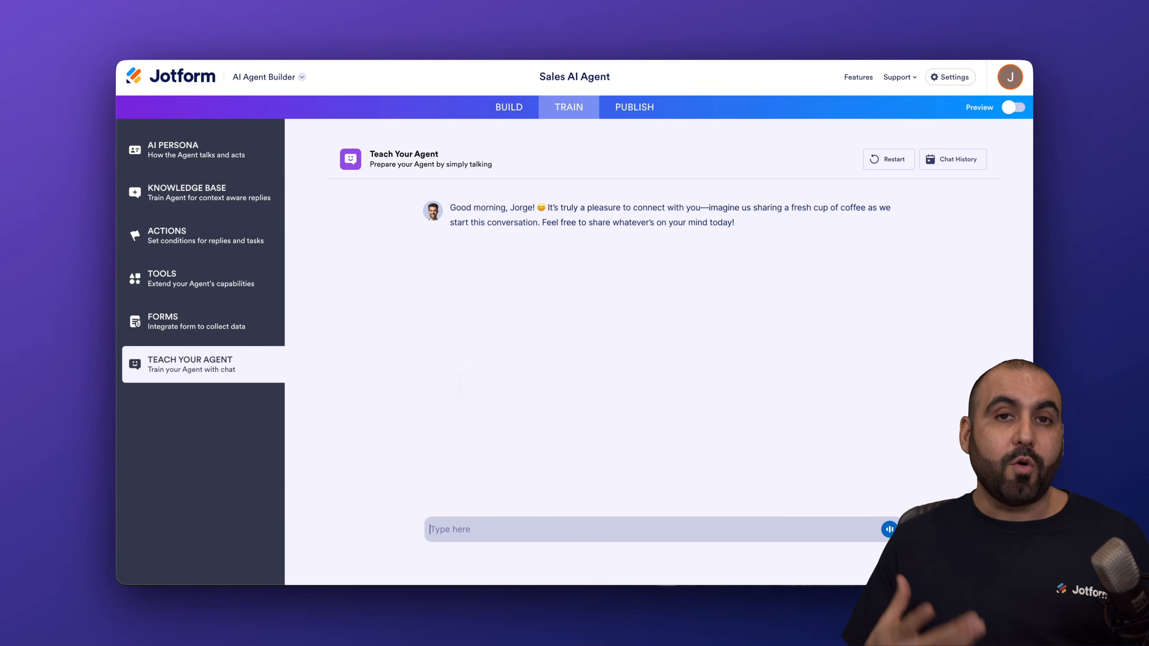
# Look over the question-and-answer pairs in the agent's knowledge base and return to the list of sources.
pyautogui.click(244, 197)
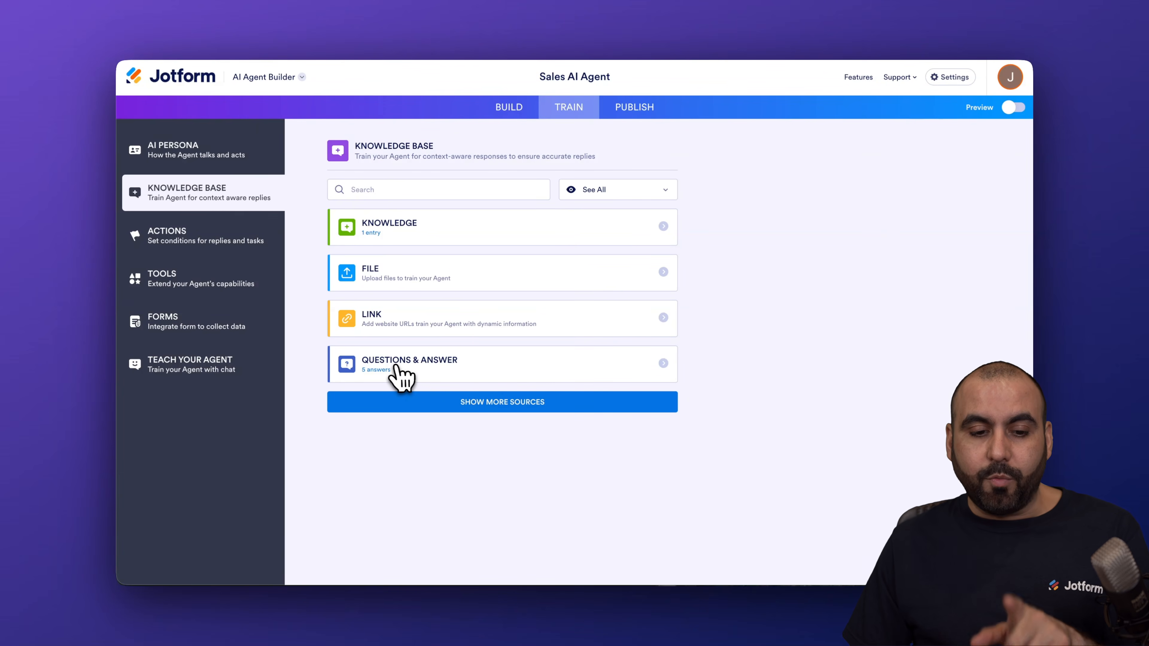
pyautogui.click(490, 366)
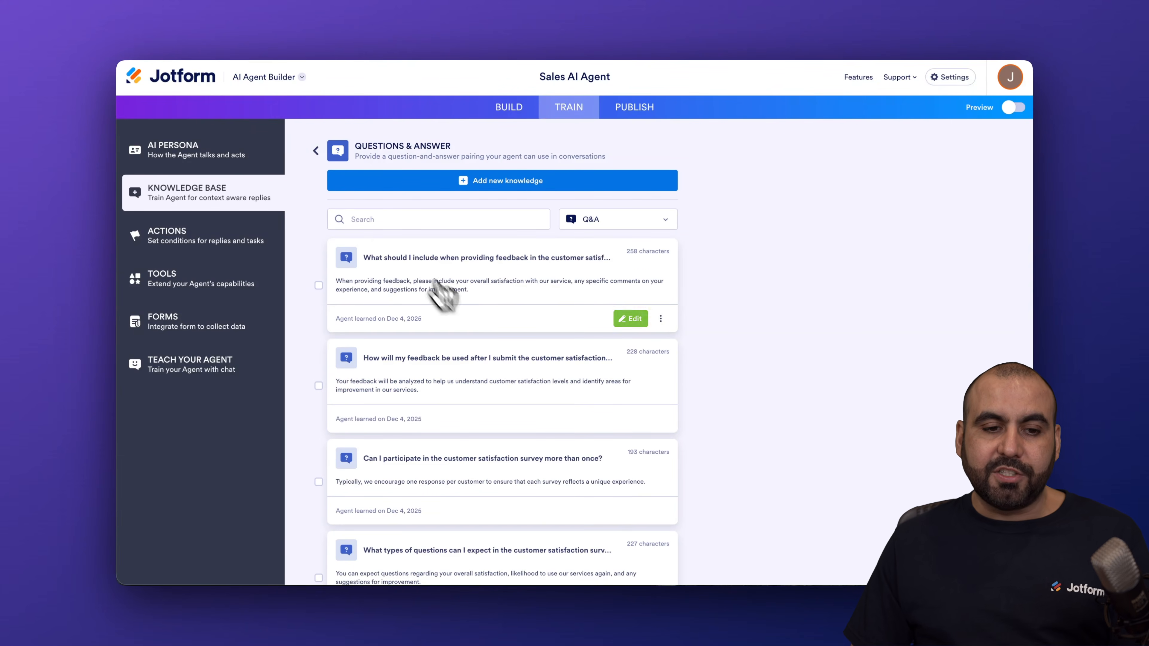
pyautogui.click(316, 149)
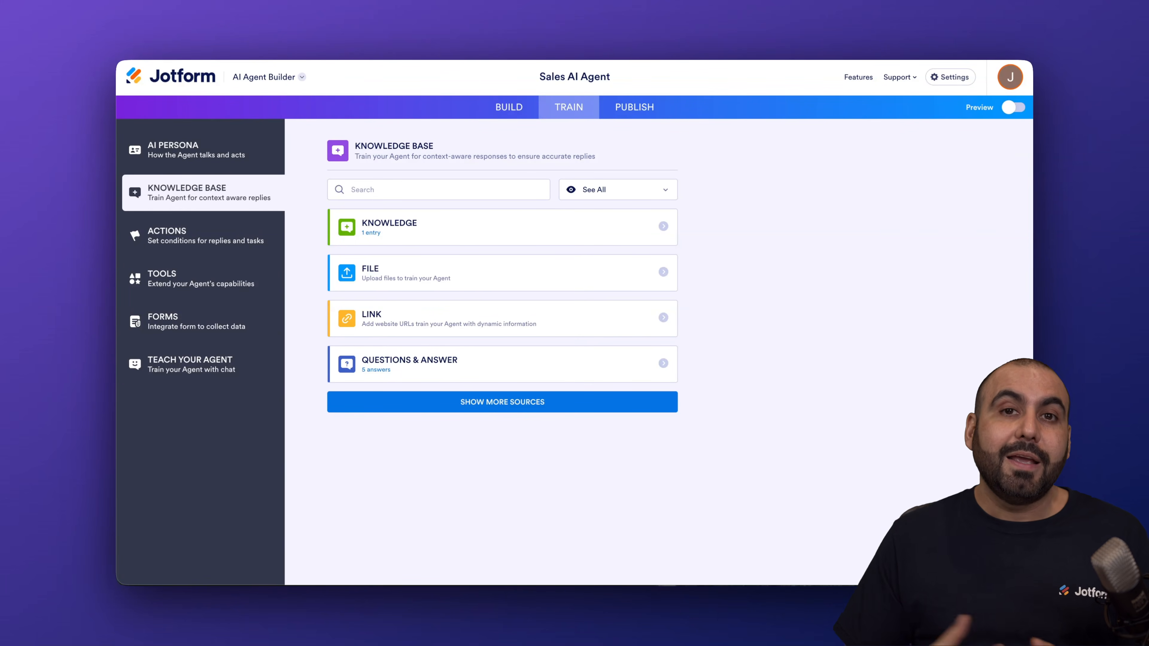
# Open the agent's publishing options and rename the agent as "Flower Sales AI Agent".
pyautogui.click(634, 111)
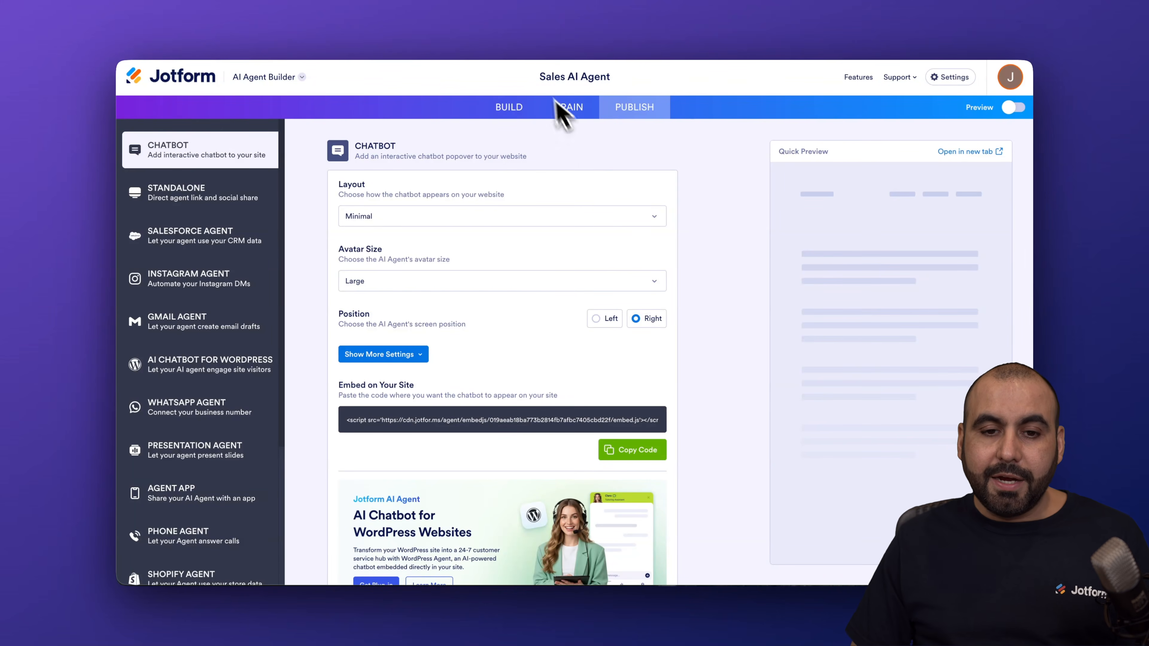
pyautogui.write('Flow er')
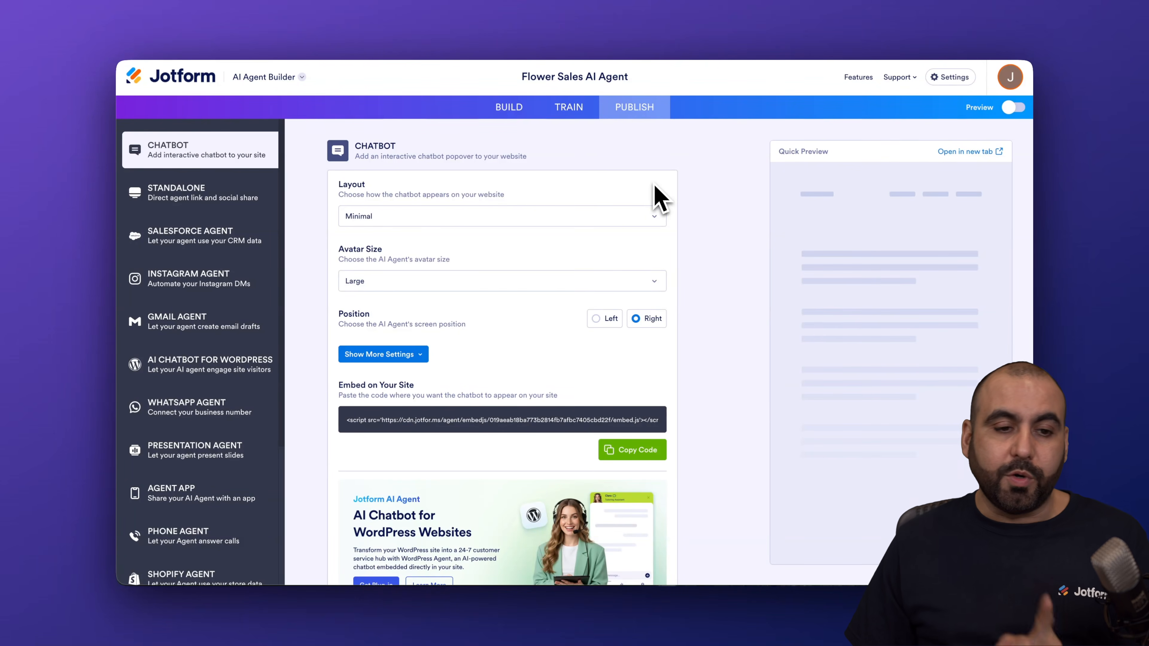
# Return to the workspace, reopen the FLOWER STORE app for editing, and go to its AI chatbot settings.
pyautogui.click(208, 77)
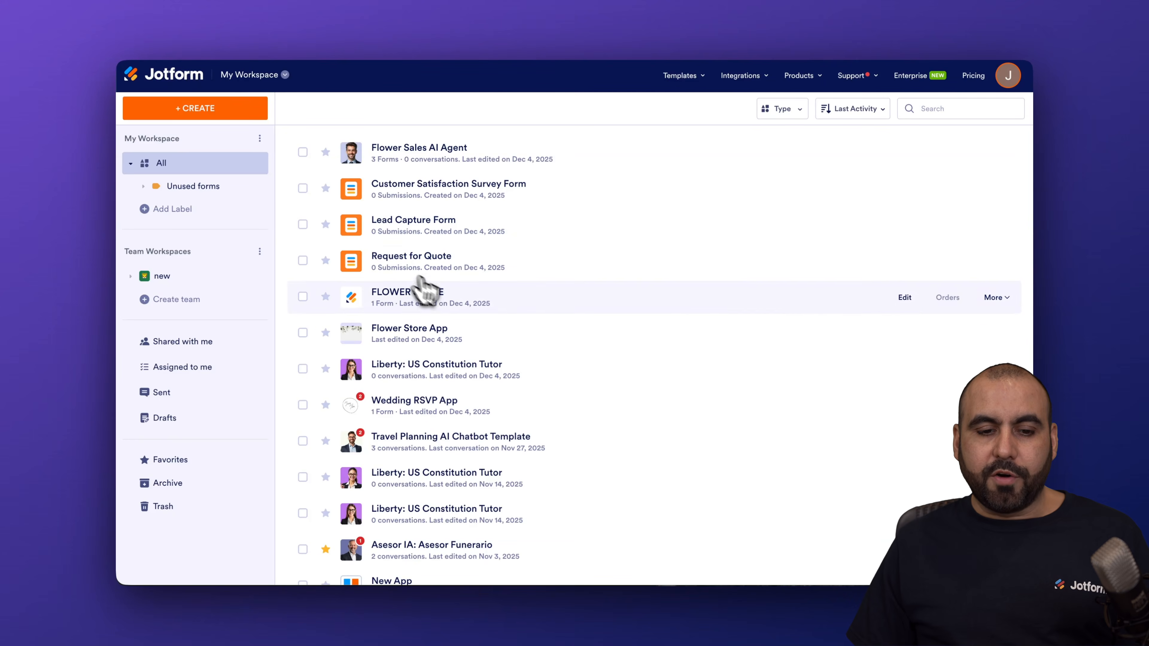
pyautogui.click(904, 298)
pyautogui.click(559, 117)
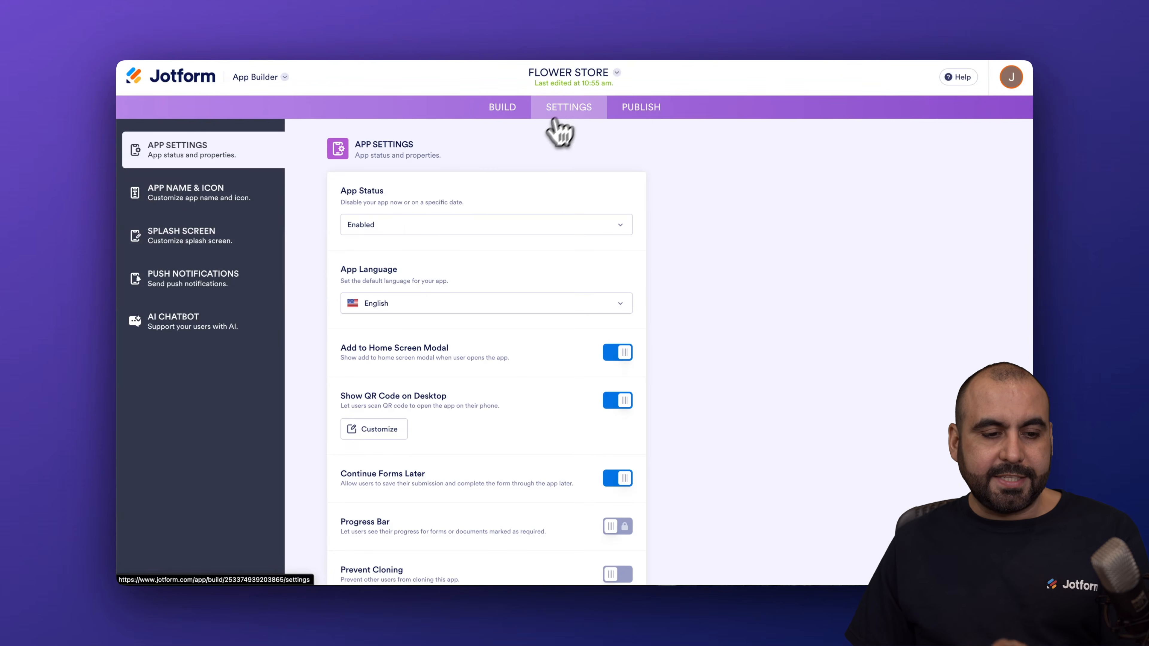
pyautogui.click(198, 325)
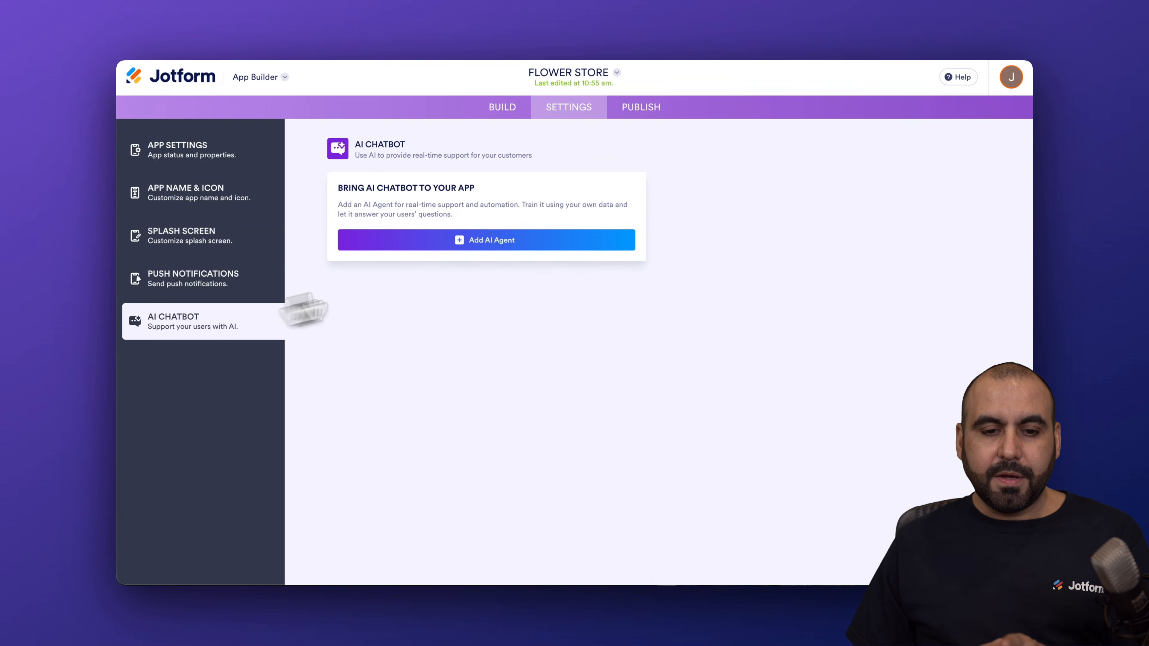
# Add the existing Flower Sales AI Agent as the app's AI chatbot and turn off its greeting message.
pyautogui.click(493, 245)
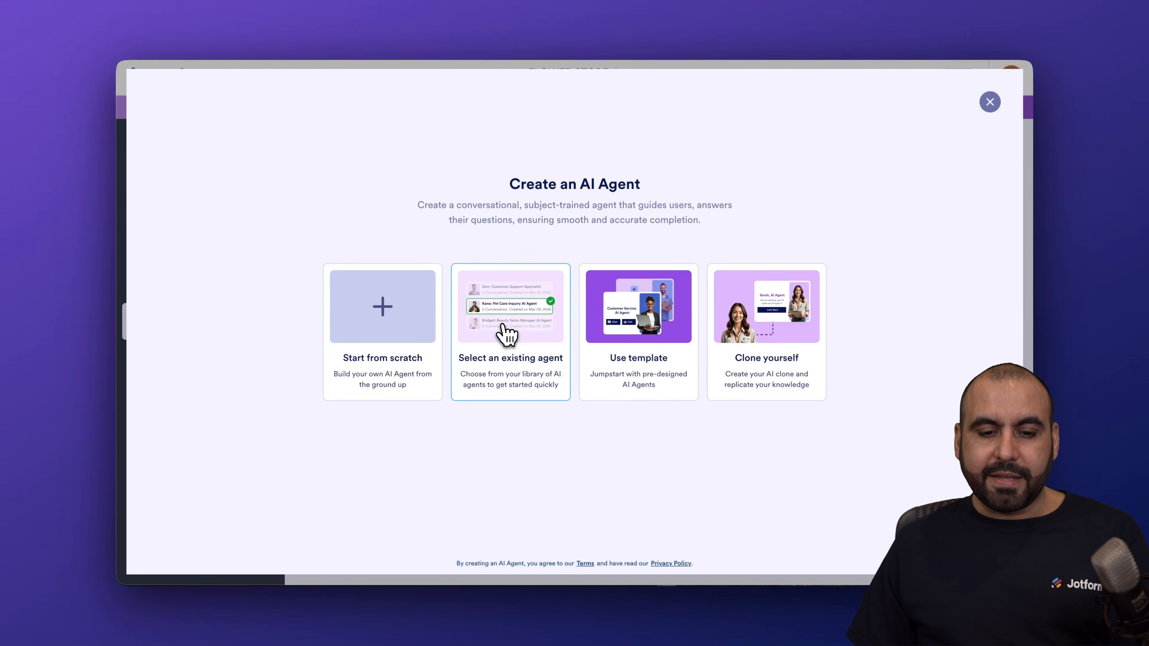
pyautogui.click(505, 333)
pyautogui.click(484, 261)
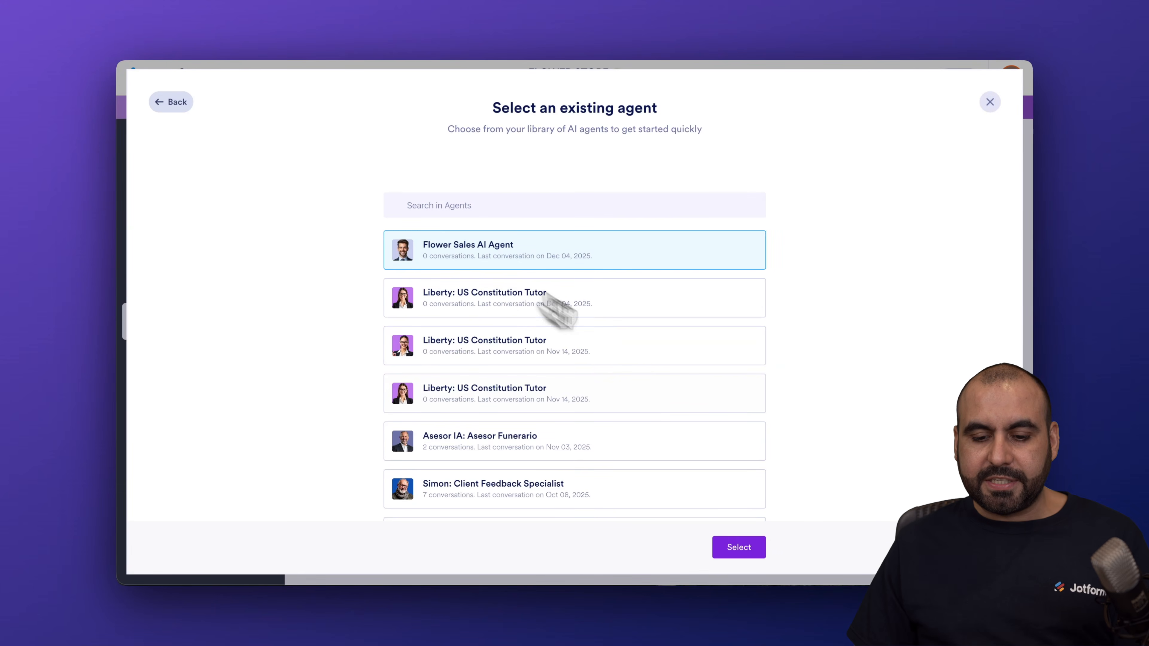
pyautogui.click(761, 550)
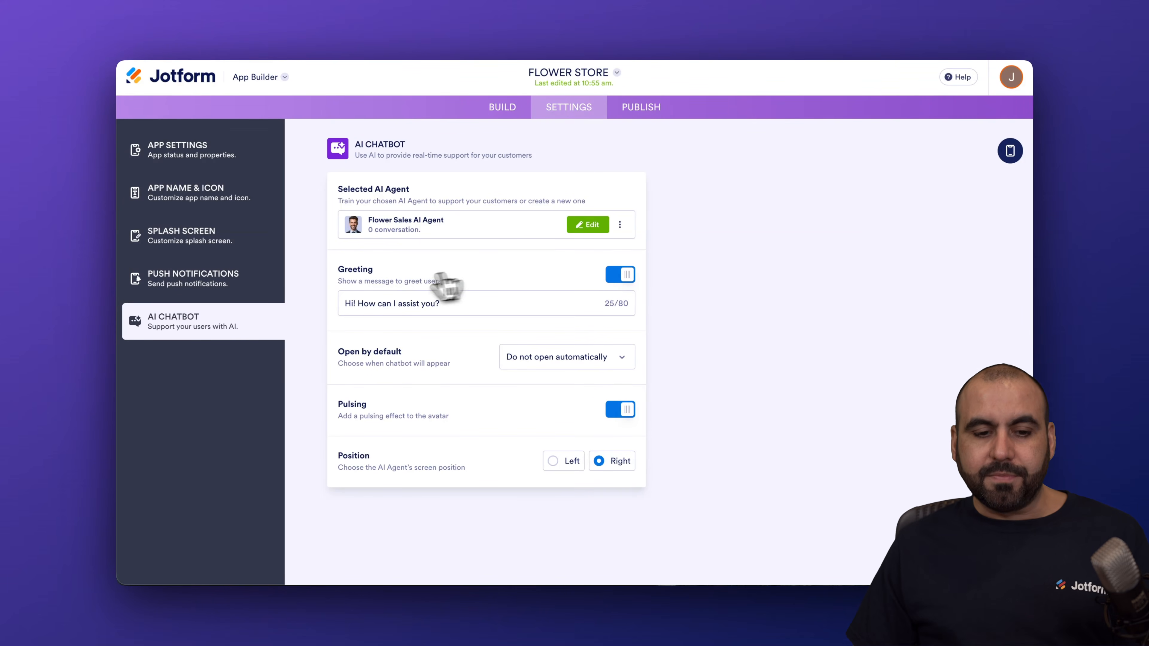
pyautogui.click(620, 274)
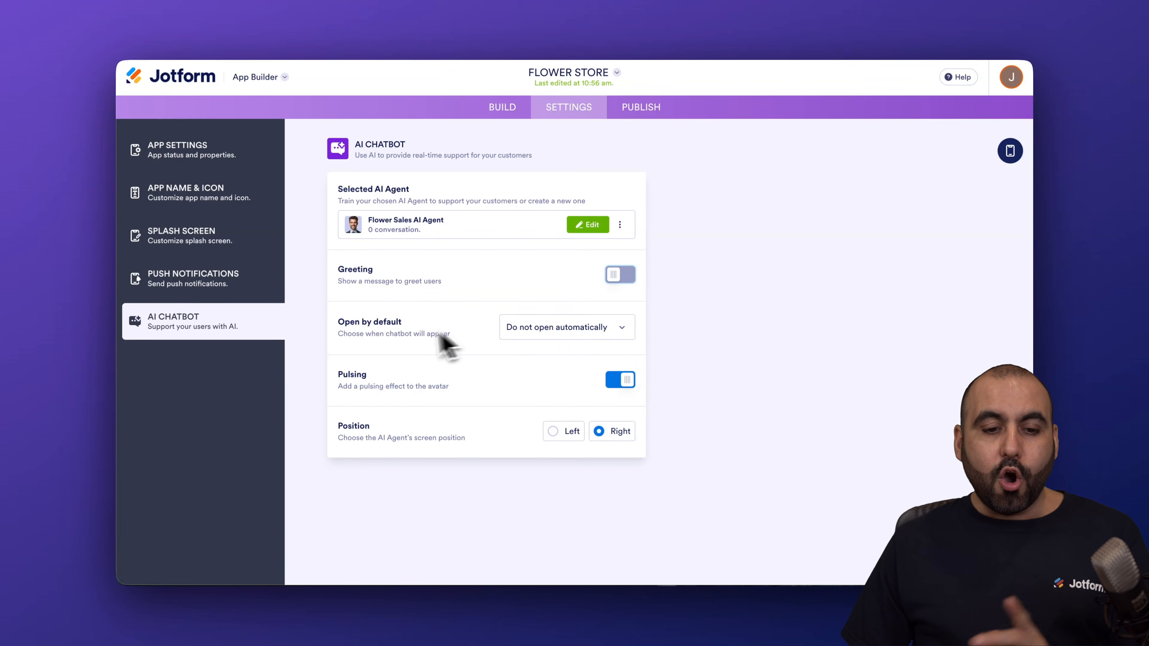
# Try the chatbot's automatic opening option and restore Open by default to "Do not open automatically".
pyautogui.click(559, 335)
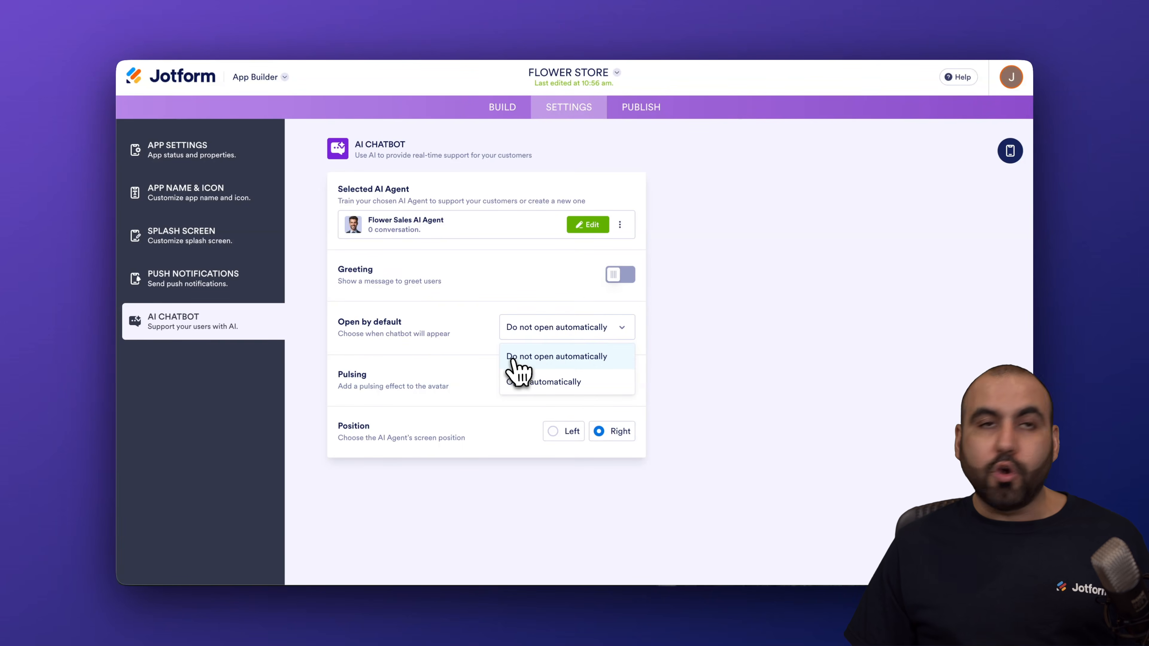
pyautogui.click(570, 382)
pyautogui.click(603, 336)
pyautogui.click(592, 356)
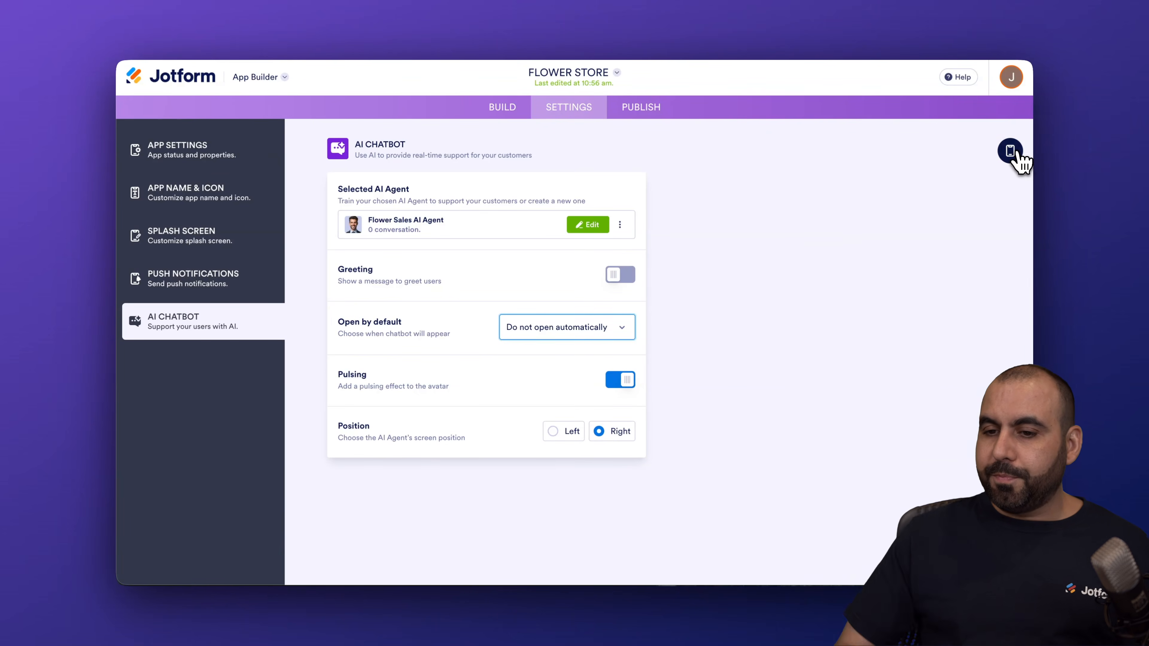
# Check the chatbot's Chat, Voice and Forms views in the app preview, close the chat, and return to building the app.
pyautogui.click(1013, 152)
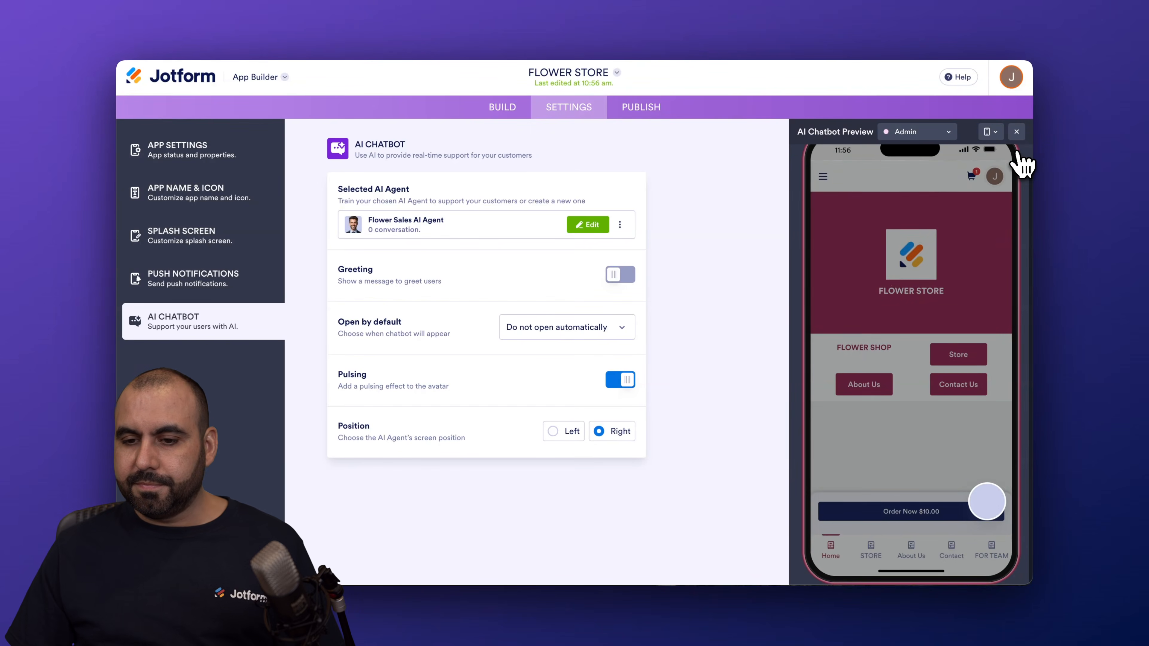
pyautogui.click(988, 507)
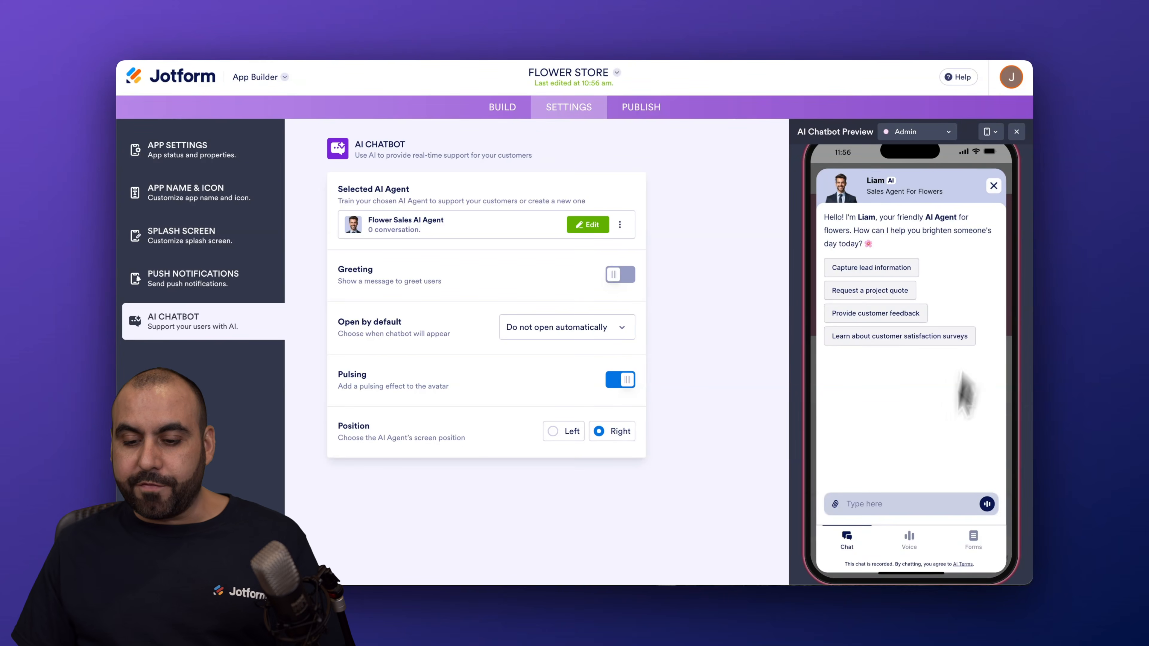
pyautogui.click(908, 541)
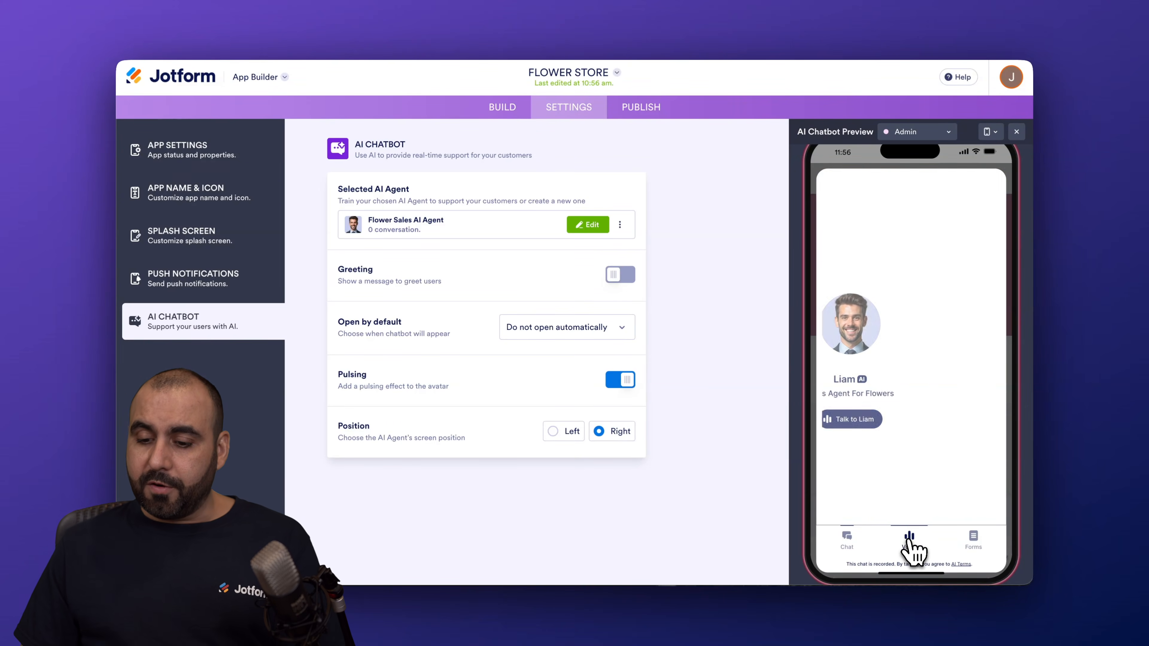
pyautogui.click(962, 541)
pyautogui.click(845, 537)
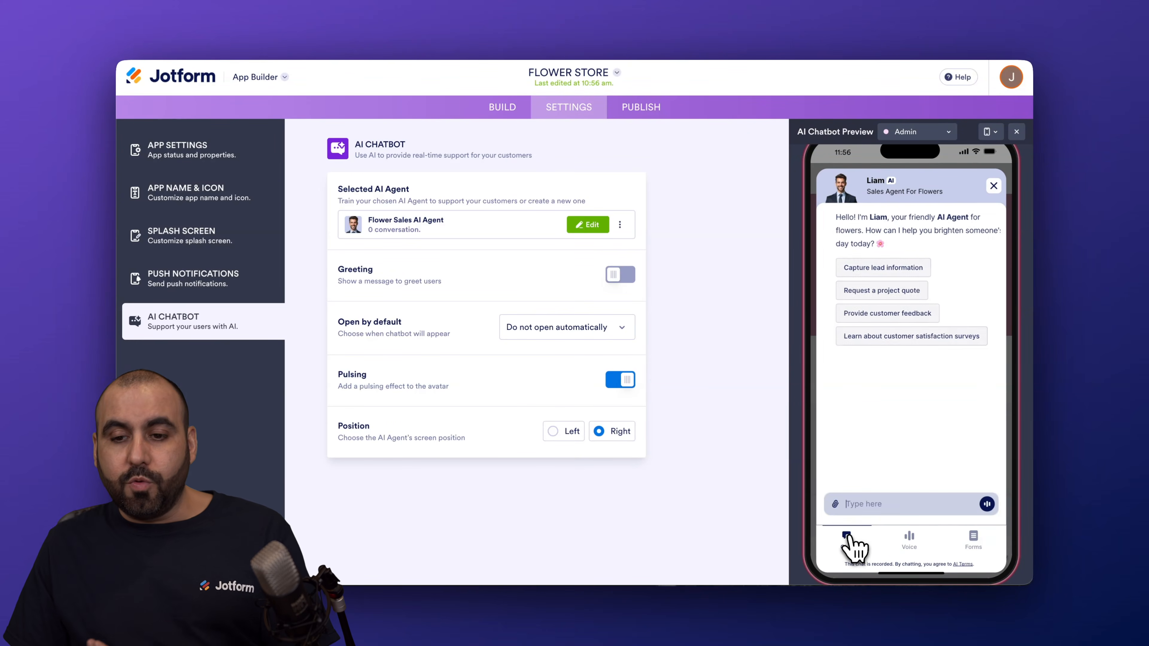
pyautogui.click(993, 186)
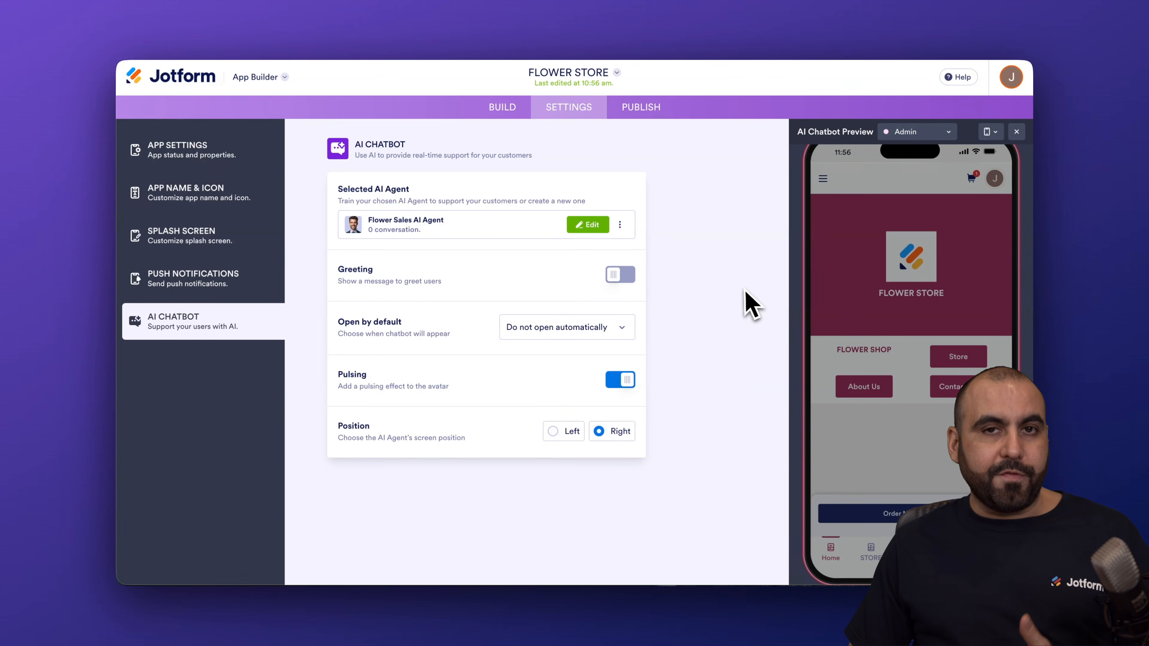
pyautogui.click(513, 107)
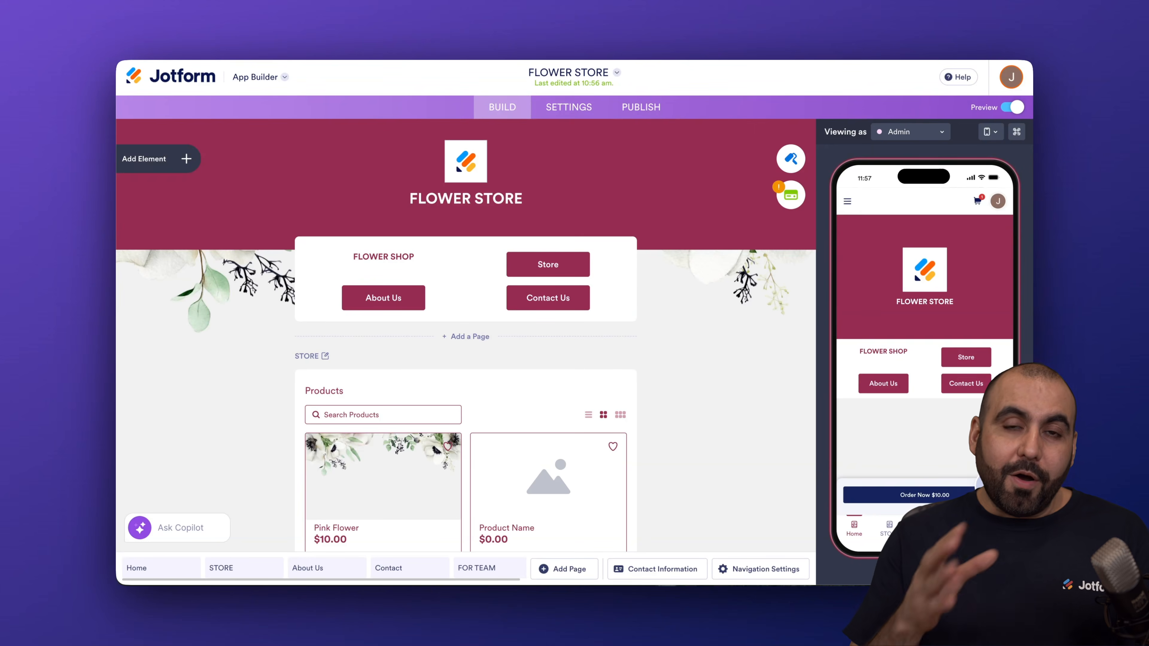